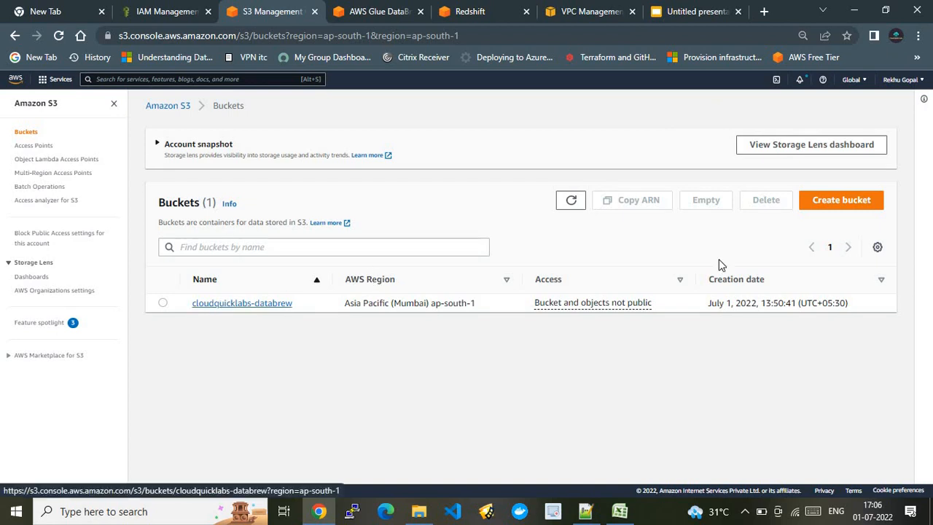
Look through the S3 bucket creation settings, including region, object ownership, versioning and tags, and return to the bucket list
left_click(825, 207)
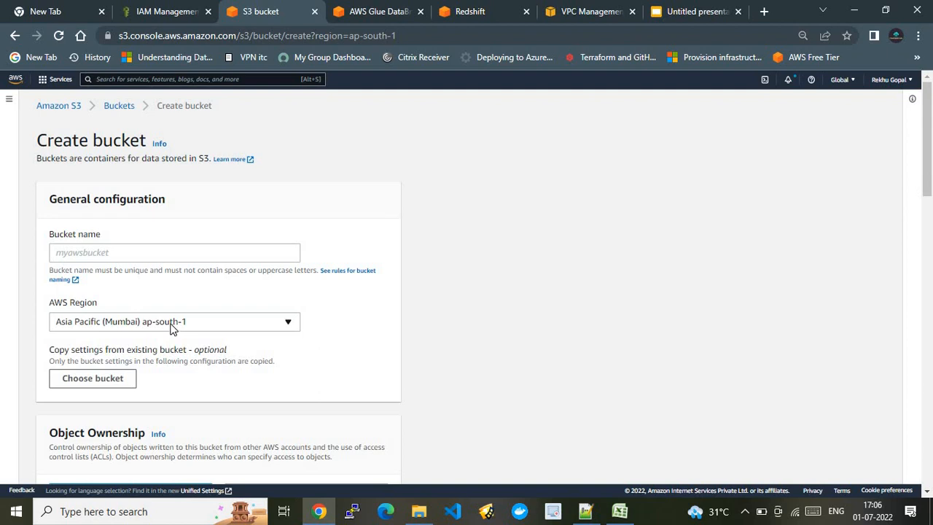
scroll(928, 276, "down", 2)
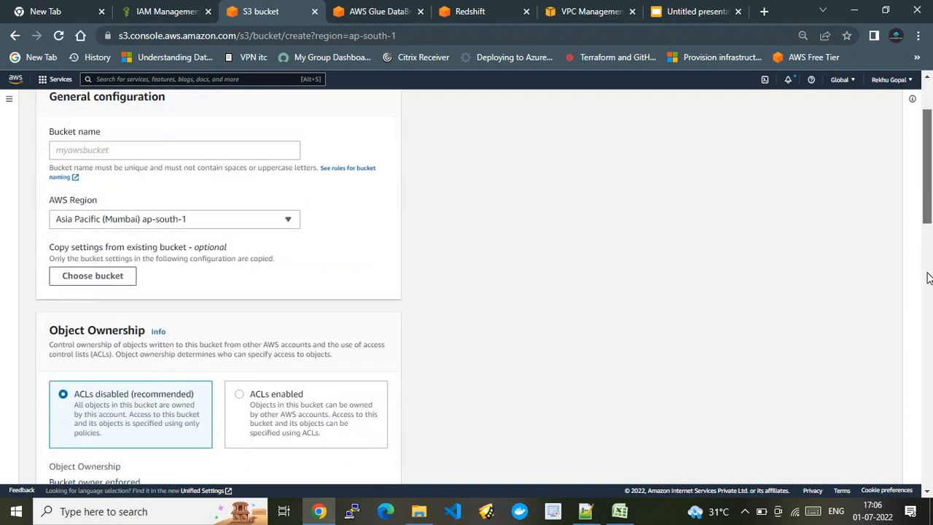
scroll(928, 277, "down", 10)
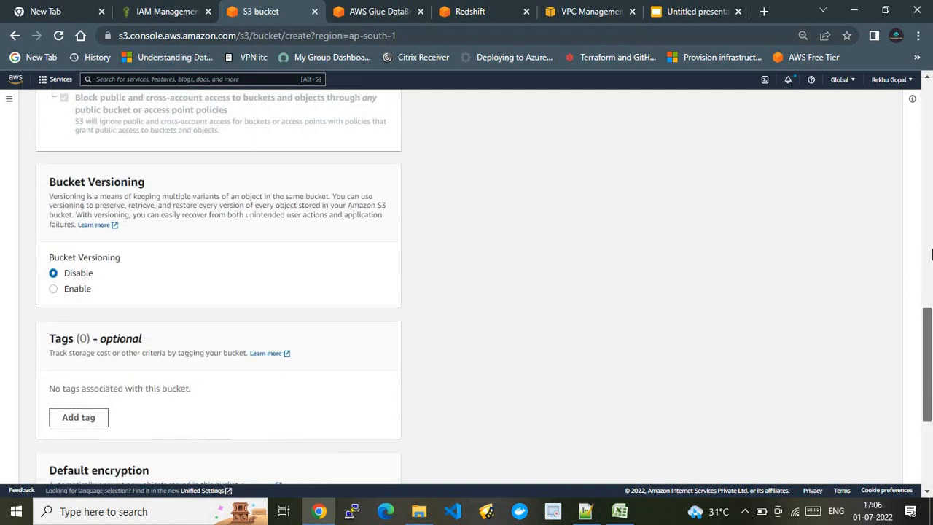
scroll(931, 253, "up", 12)
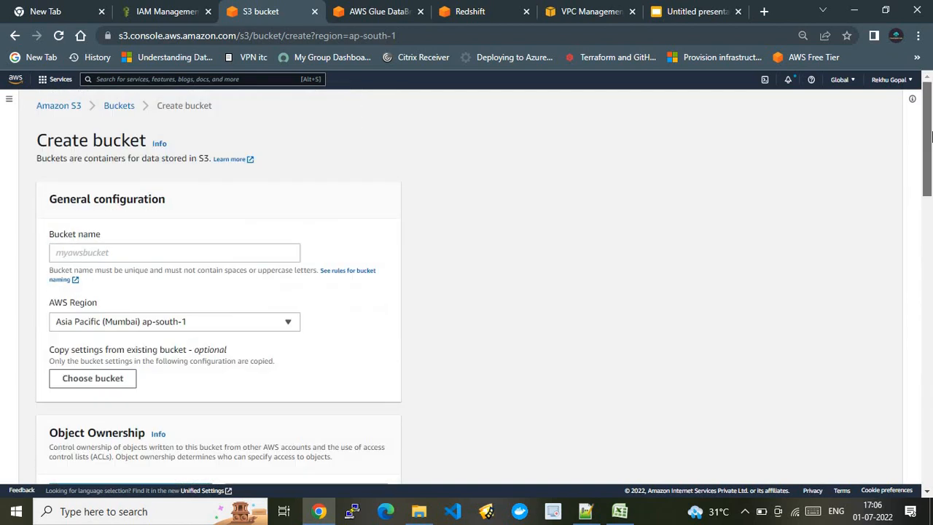
left_click(125, 109)
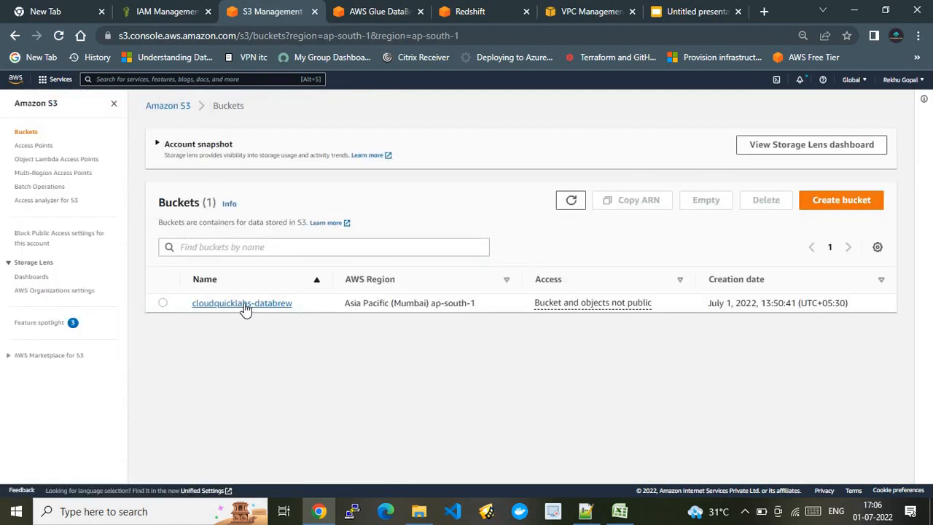
Open the orders folder in the cloudquicklabs-databrew bucket and examine the header row of order_data_part3.csv in Excel before returning to the browser
left_click(244, 304)
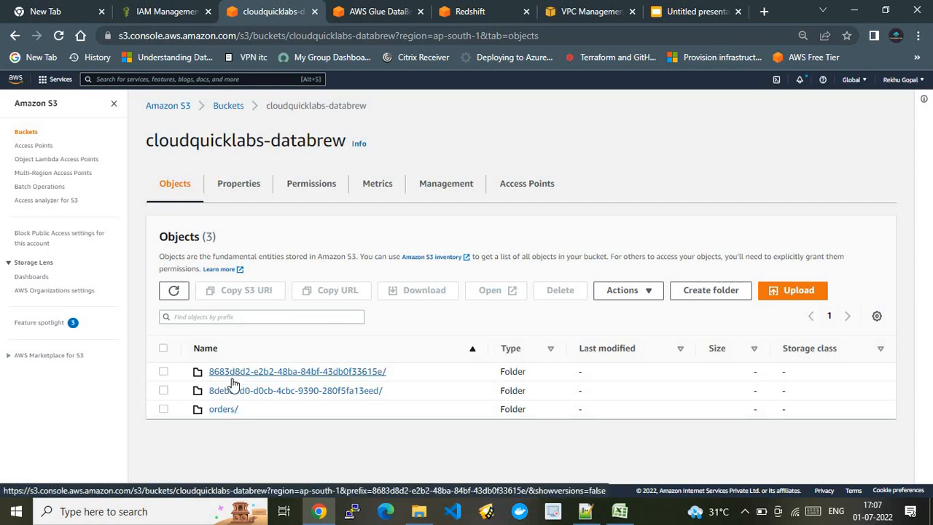
left_click(223, 411)
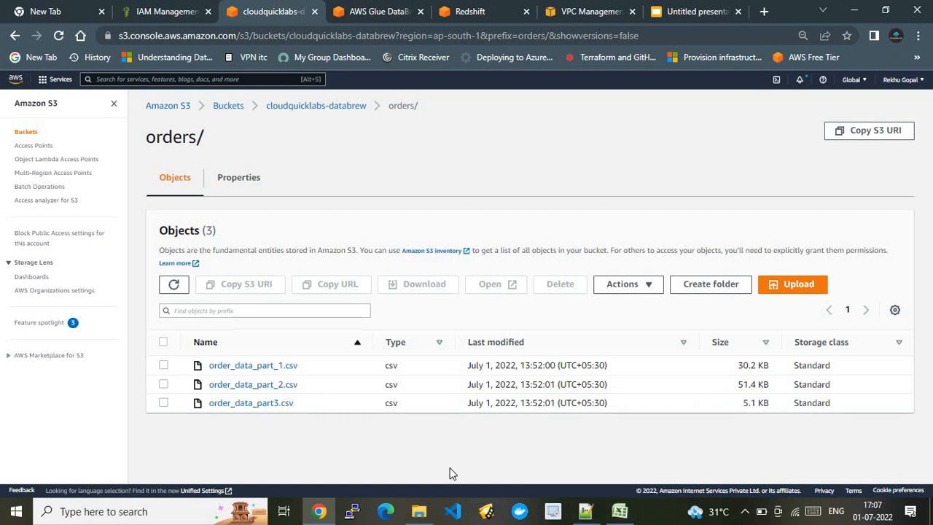
left_click(620, 512)
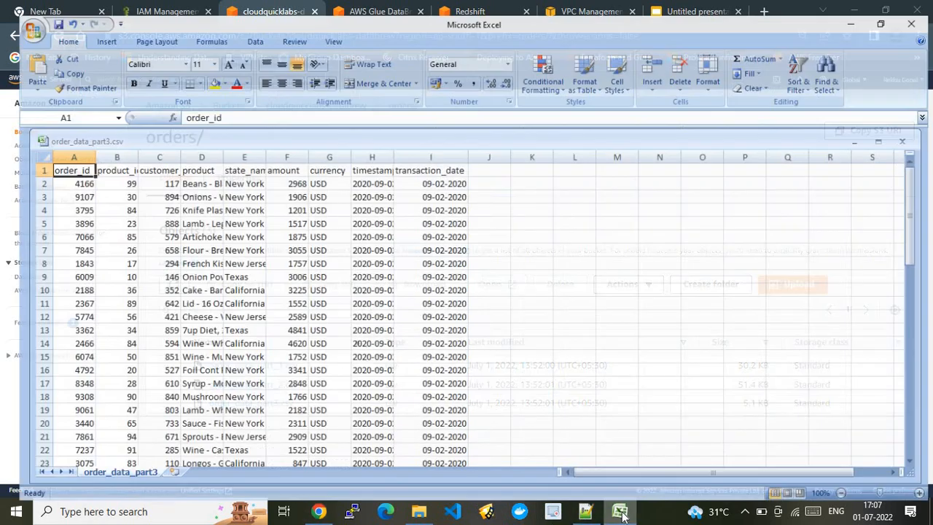
left_click(574, 215)
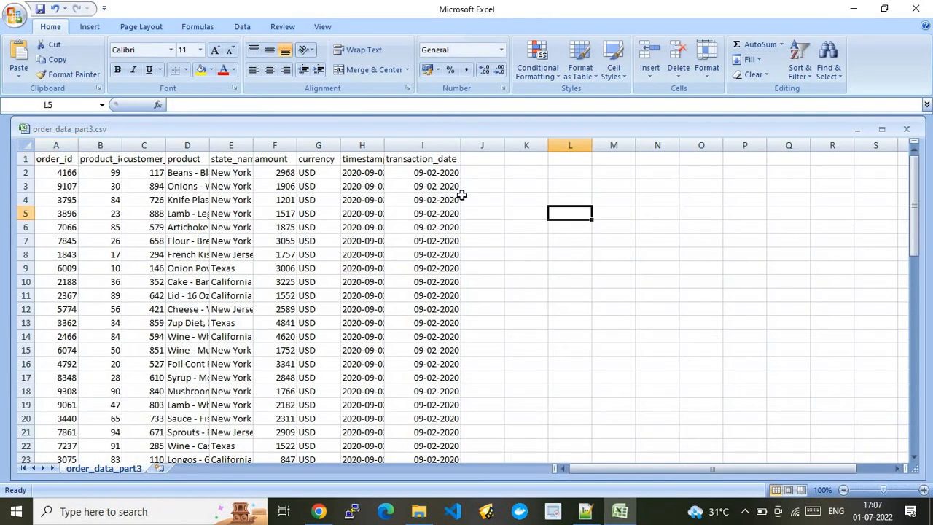
left_click_drag(43, 161, 451, 160)
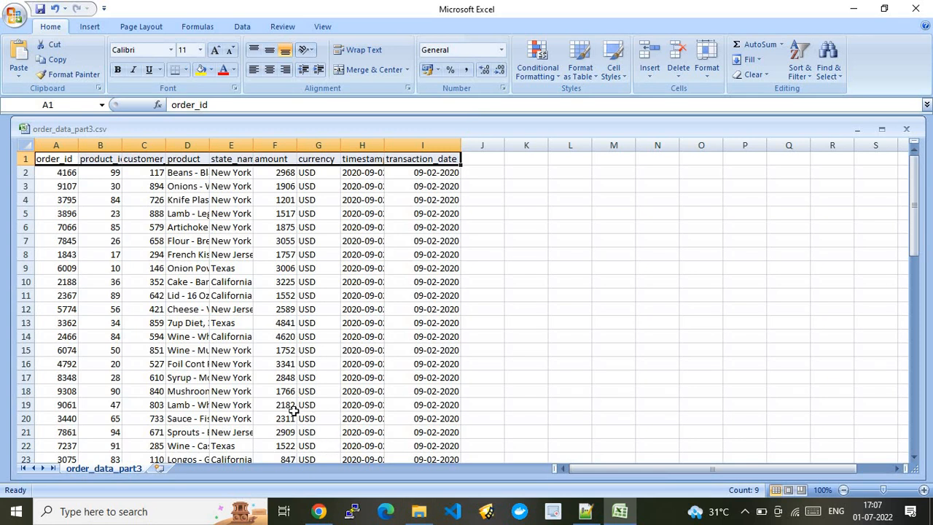
left_click(318, 511)
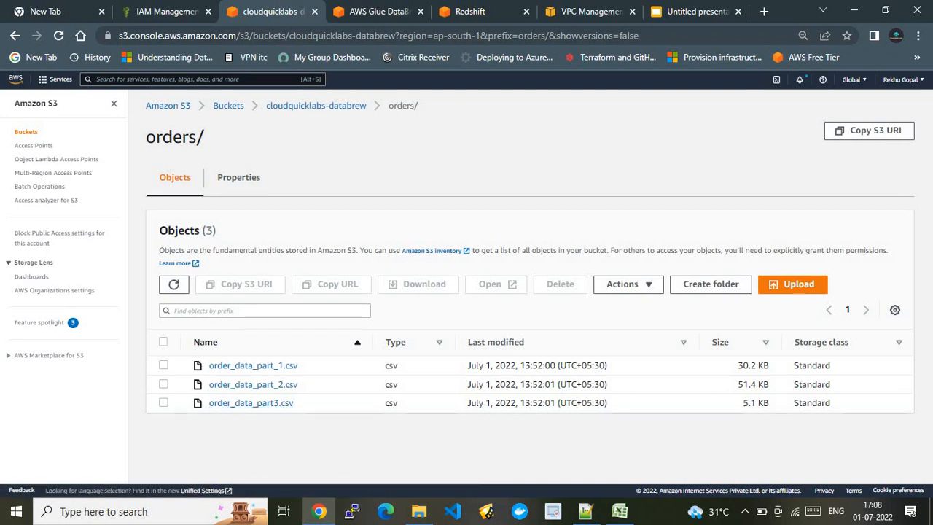
View the ETL architecture slide, open the details of redshift-cluster-1 in Amazon Redshift and check which AWS region is selected
left_click(659, 20)
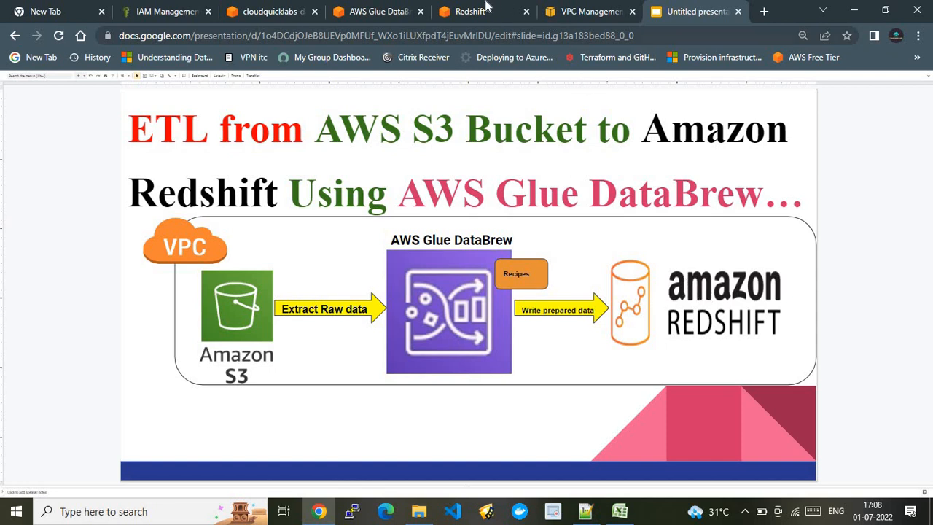
left_click(470, 11)
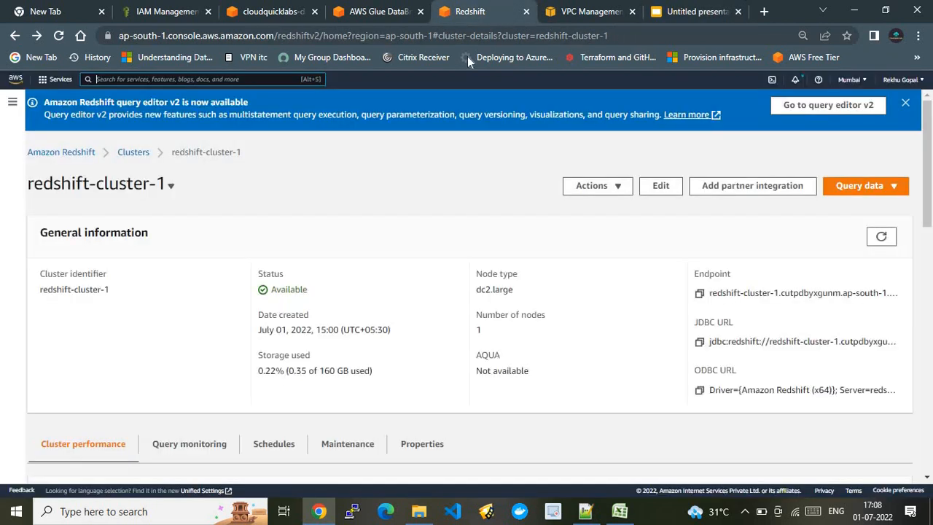
left_click(73, 154)
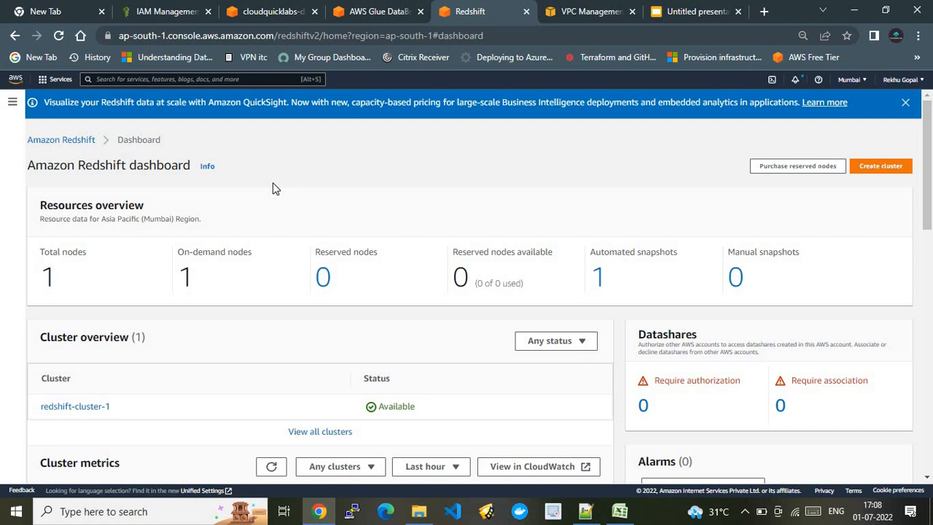
left_click(77, 408)
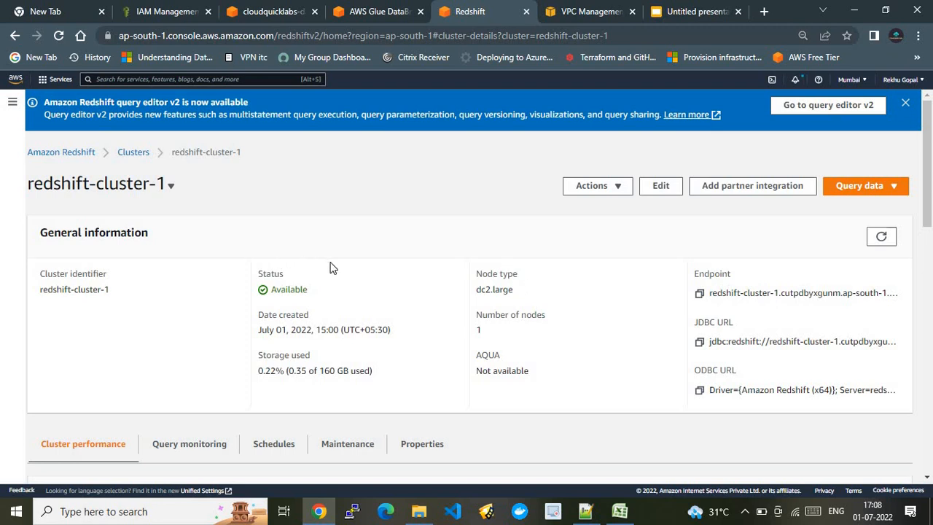
left_click(844, 82)
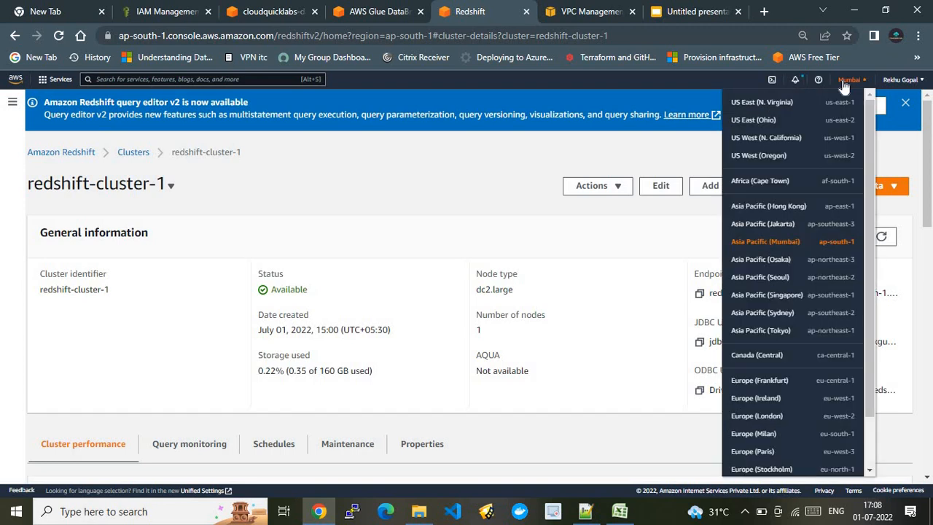
left_click(405, 198)
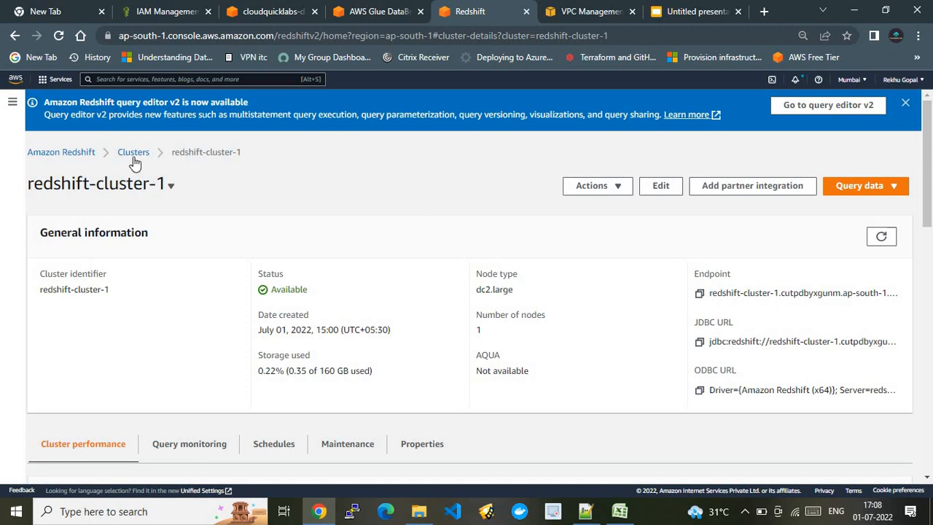
Start creating a new Redshift cluster with the Free trial option and go to its database configurations
left_click(80, 152)
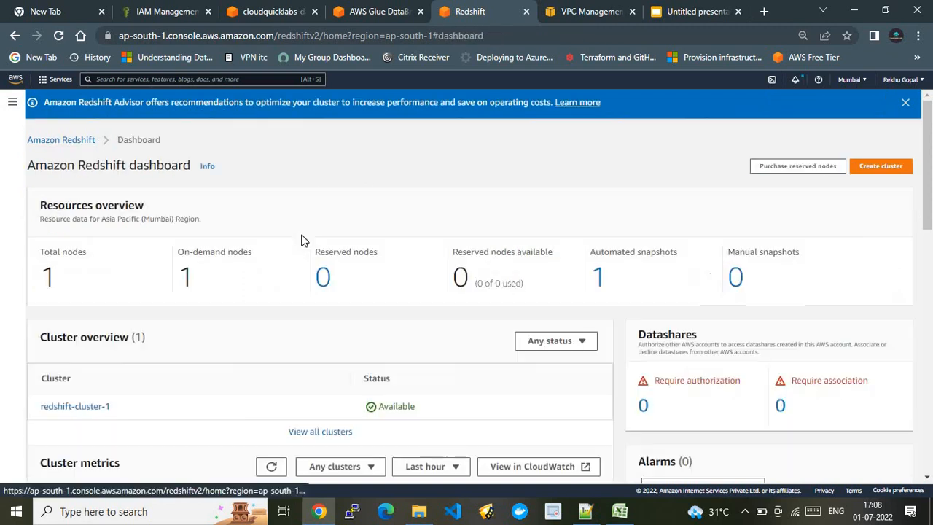
left_click(881, 166)
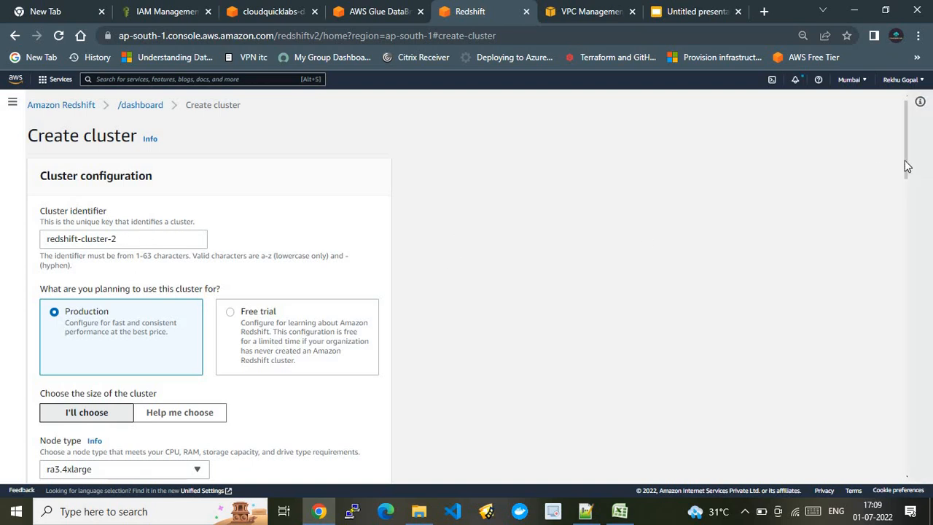
scroll(906, 194, "down", 1)
scroll(357, 174, "down", 3)
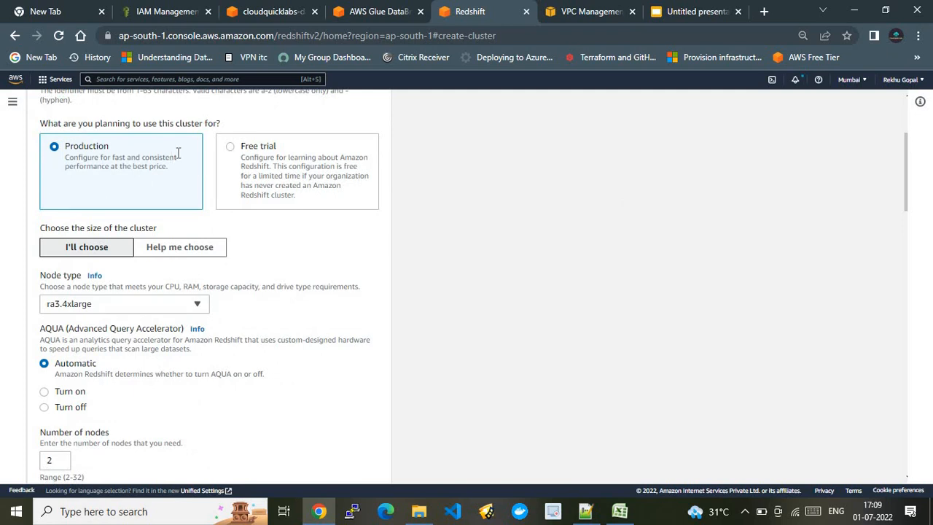
left_click(228, 150)
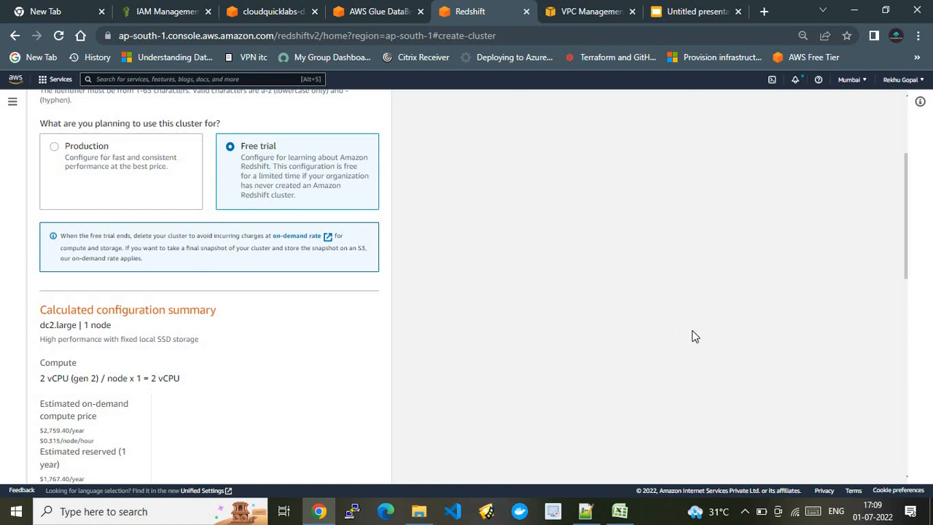
left_click_drag(902, 252, 908, 410)
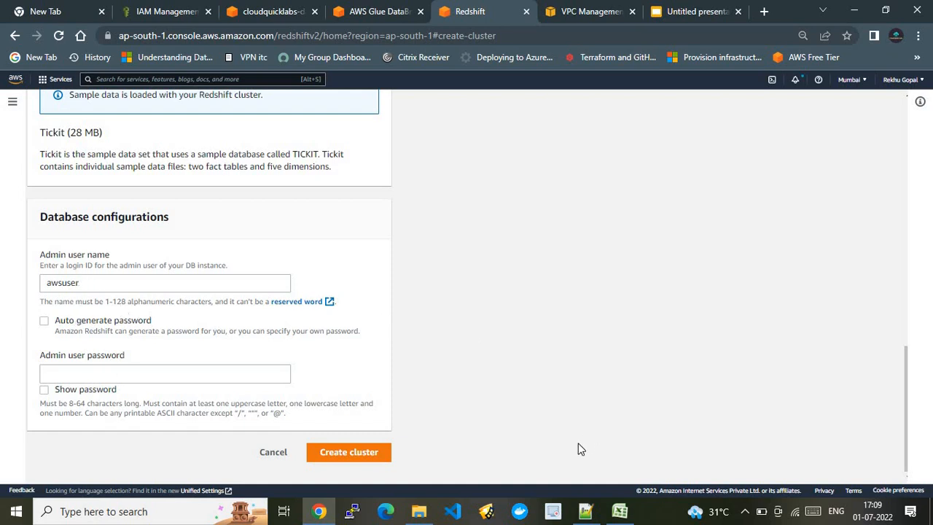
Look up the admin user name and password in Helpfile.json in Notepad++, return to the cluster form and cancel the creation
left_click(586, 511)
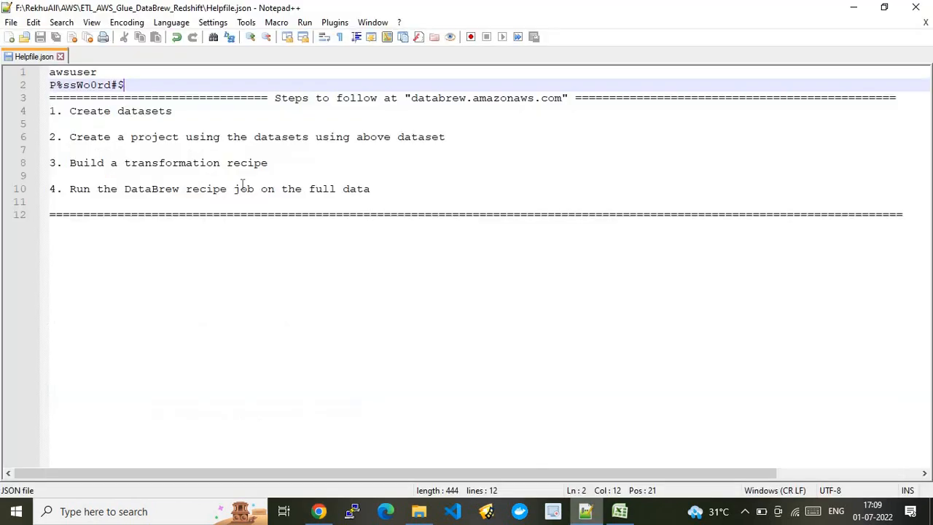
left_click(76, 72)
left_click_drag(134, 84, 50, 84)
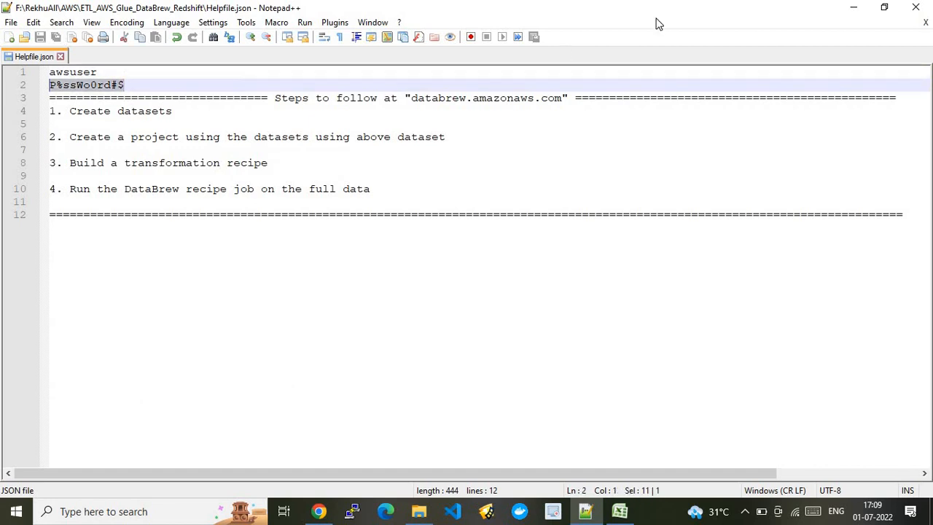
key("alt+Tab")
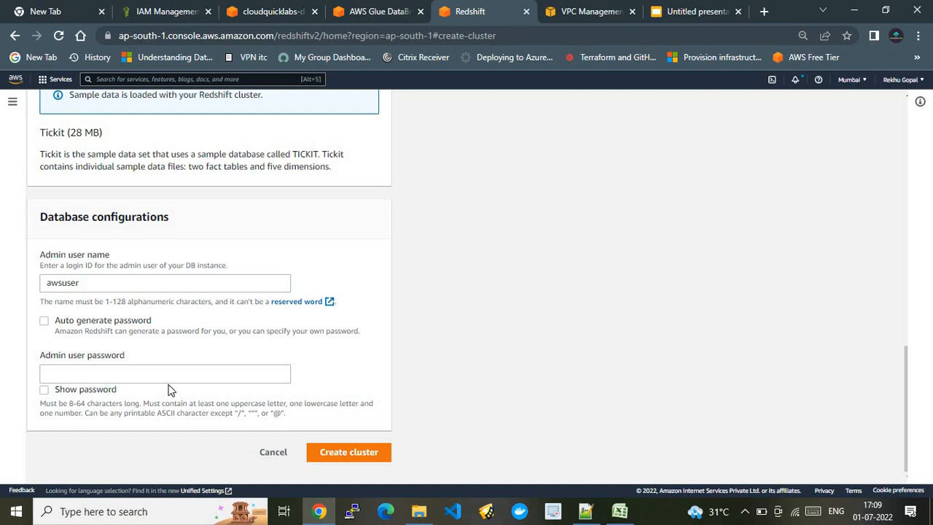
left_click(278, 452)
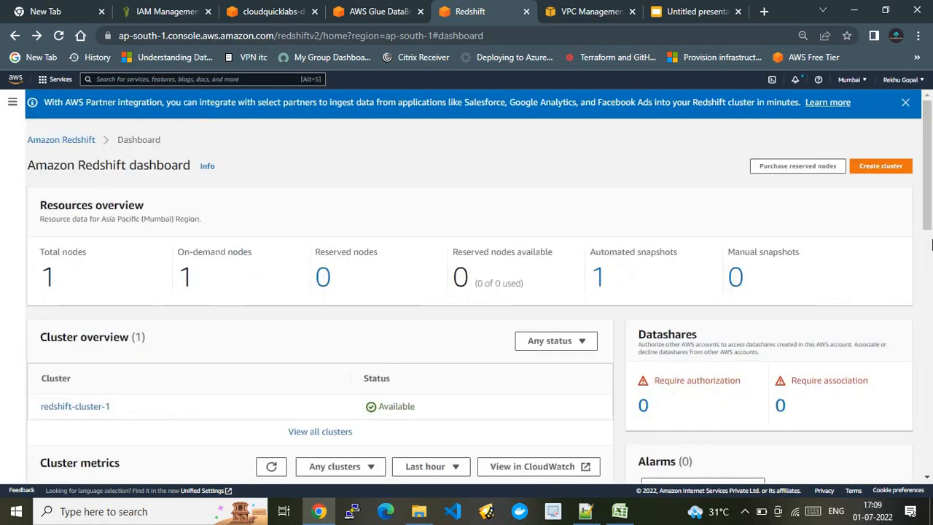
Open the details of the existing redshift-cluster-1 from the cluster overview on the Redshift dashboard
left_click_drag(928, 157, 929, 191)
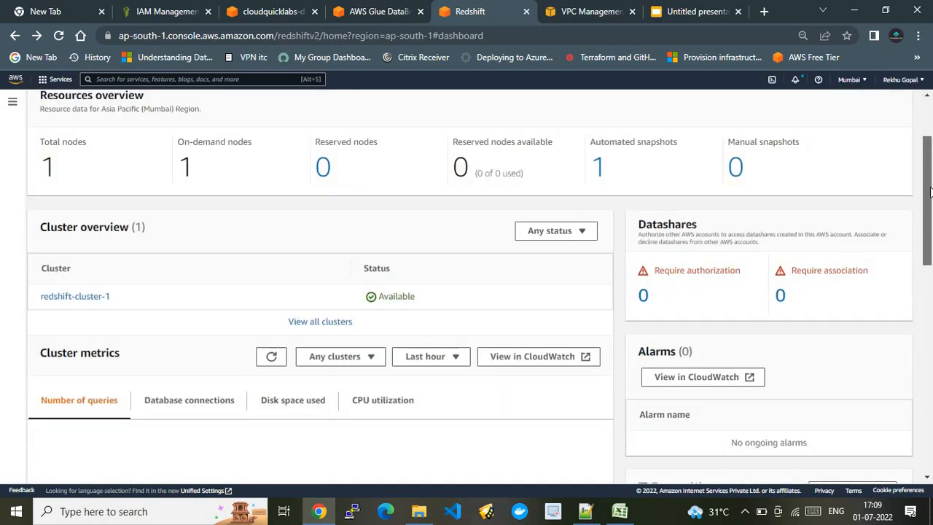
left_click(93, 301)
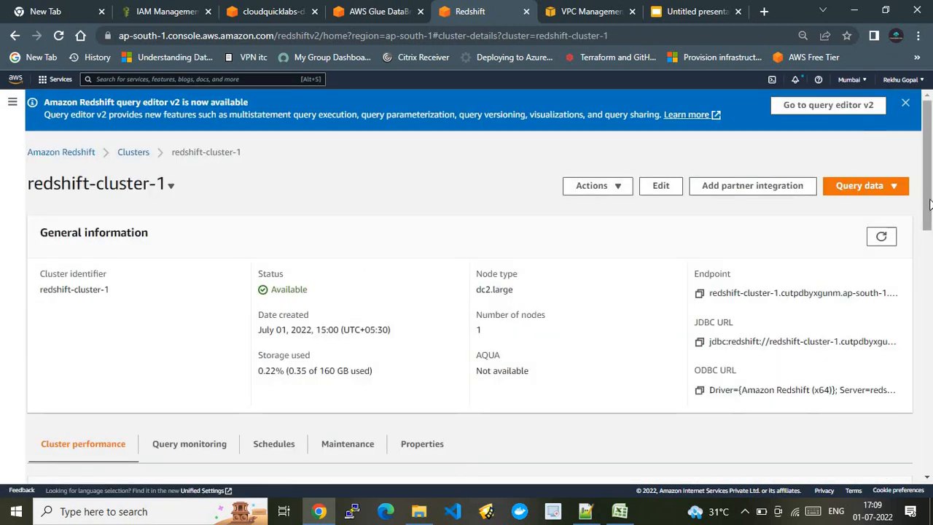
left_click_drag(927, 228, 932, 177)
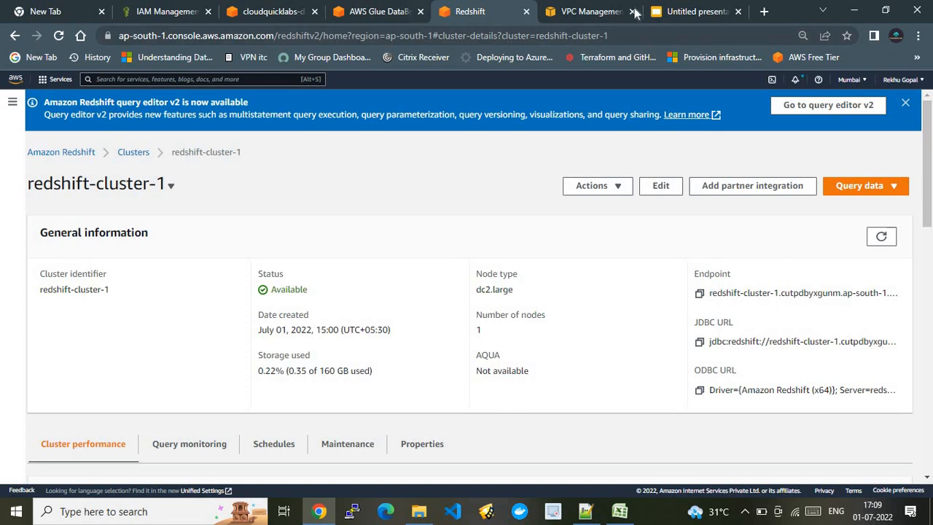
View the ETL architecture slide, then go through the four planned DataBrew steps in Helpfile.json in Notepad++, from creating datasets to running the recipe job
left_click(660, 14)
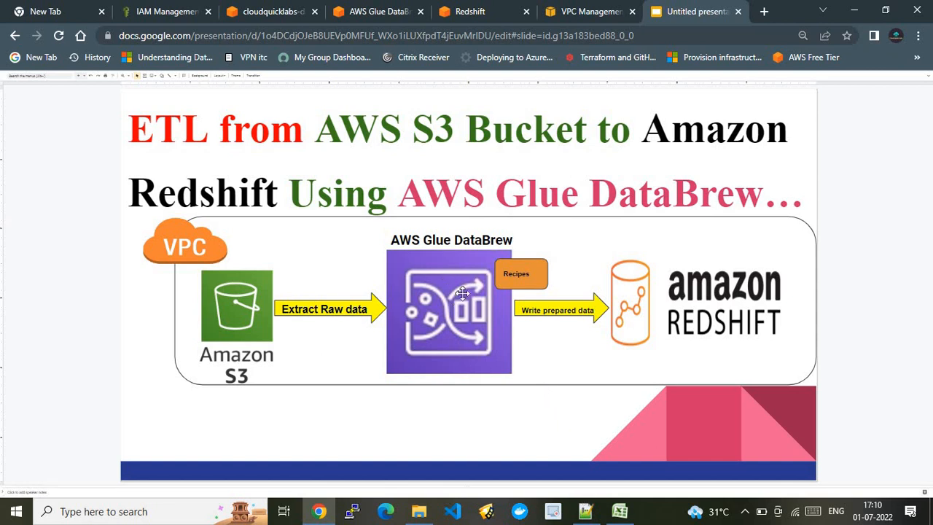
left_click(585, 510)
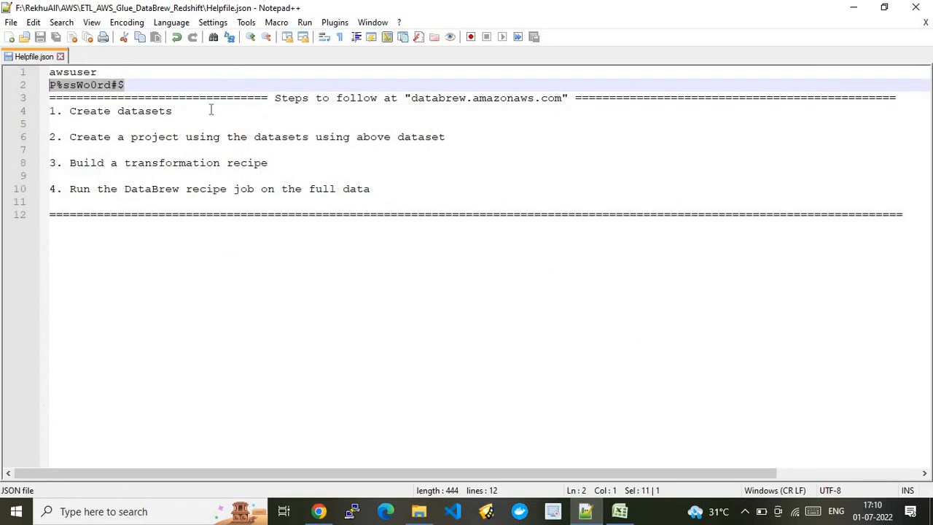
left_click(194, 124)
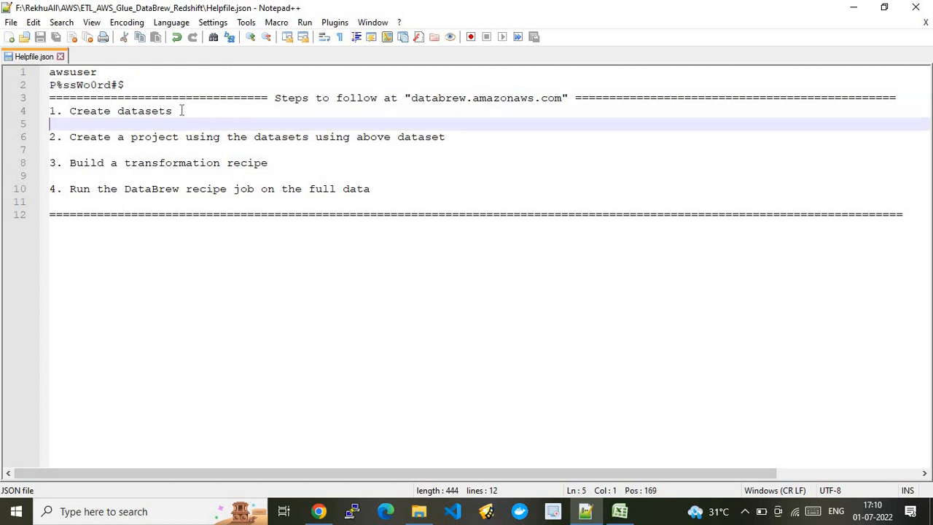
left_click_drag(182, 111, 77, 110)
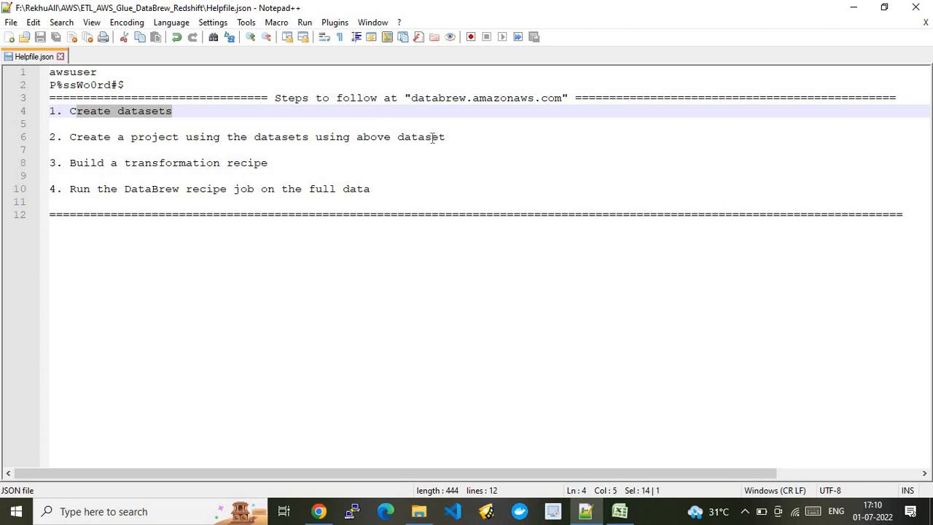
left_click_drag(457, 137, 71, 141)
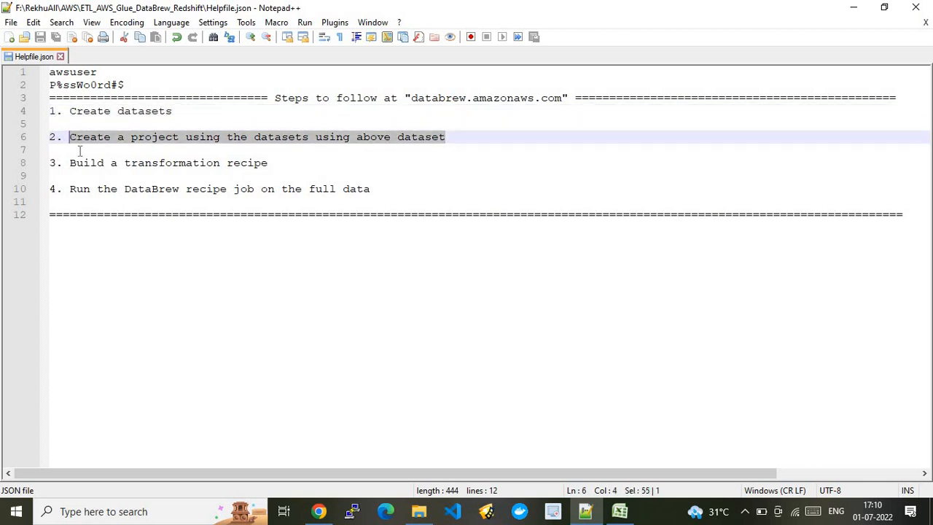
left_click(81, 162)
left_click_drag(85, 162, 308, 156)
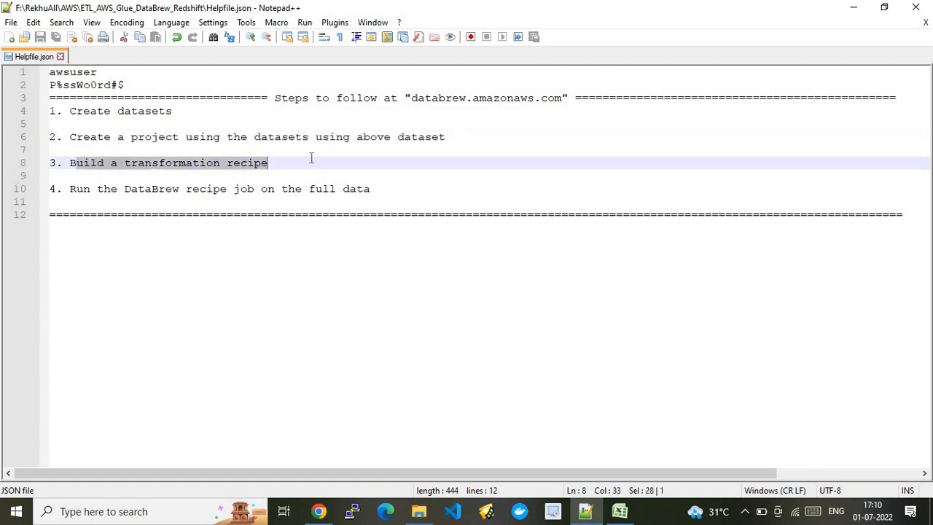
left_click(119, 189)
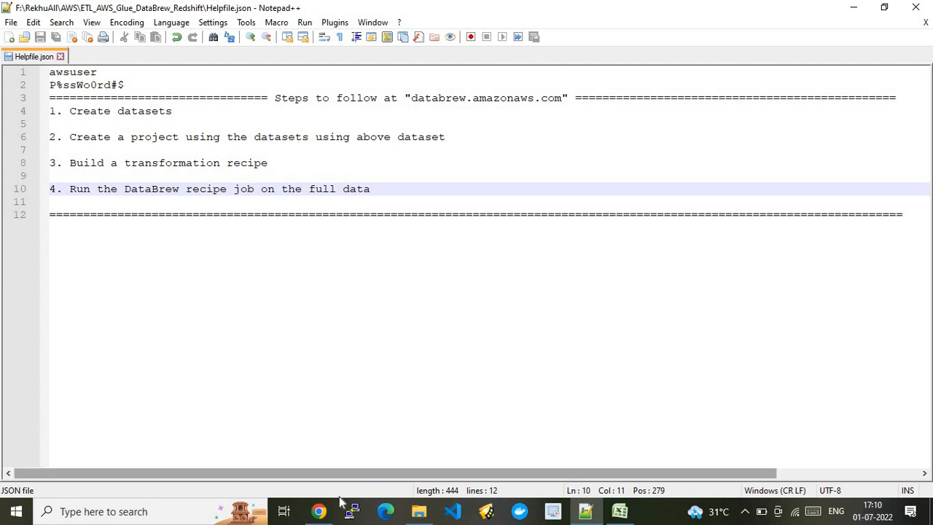
Switch to AWS Glue DataBrew in Chrome, check which AWS region is selected, and open the DataBrew landing page
mouse_move(325, 513)
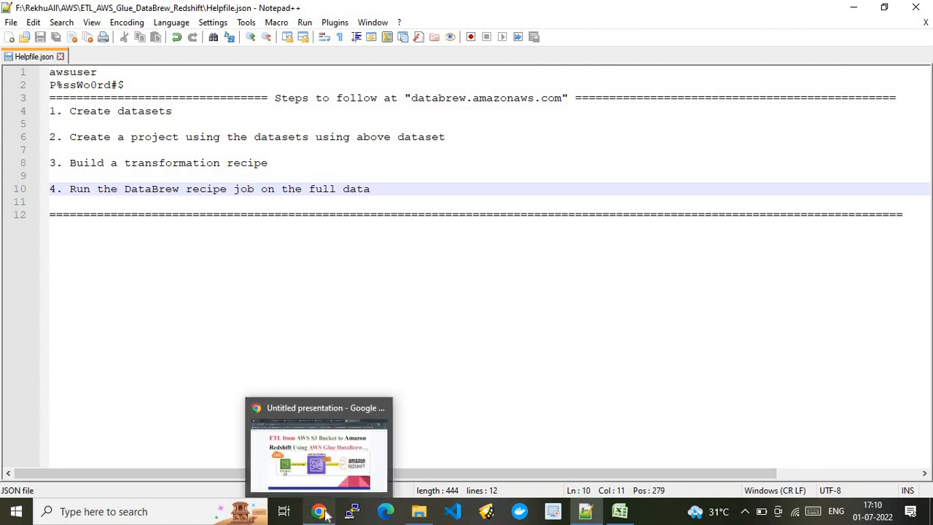
left_click(356, 409)
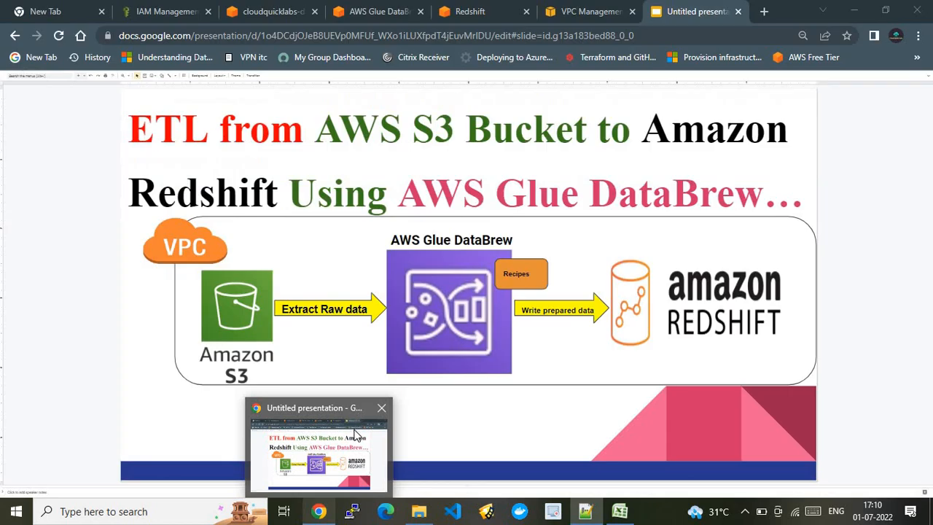
left_click(375, 9)
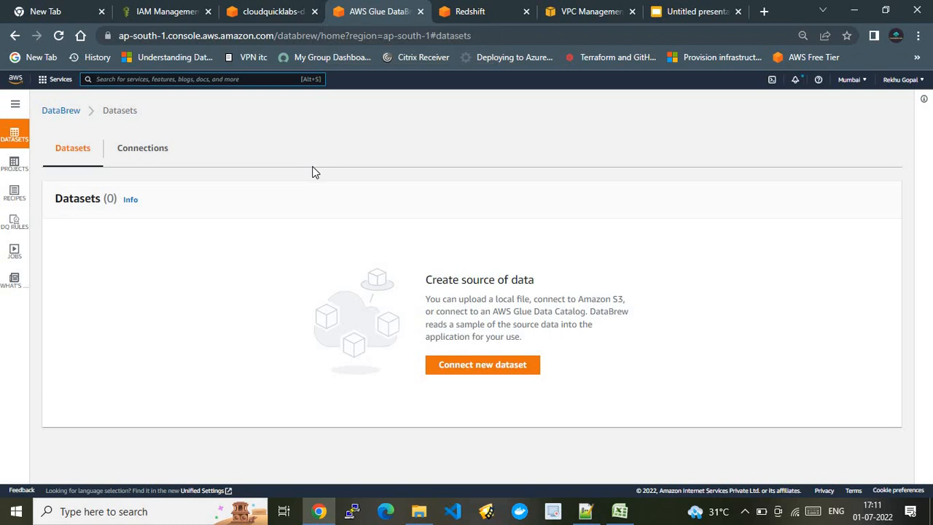
left_click(847, 83)
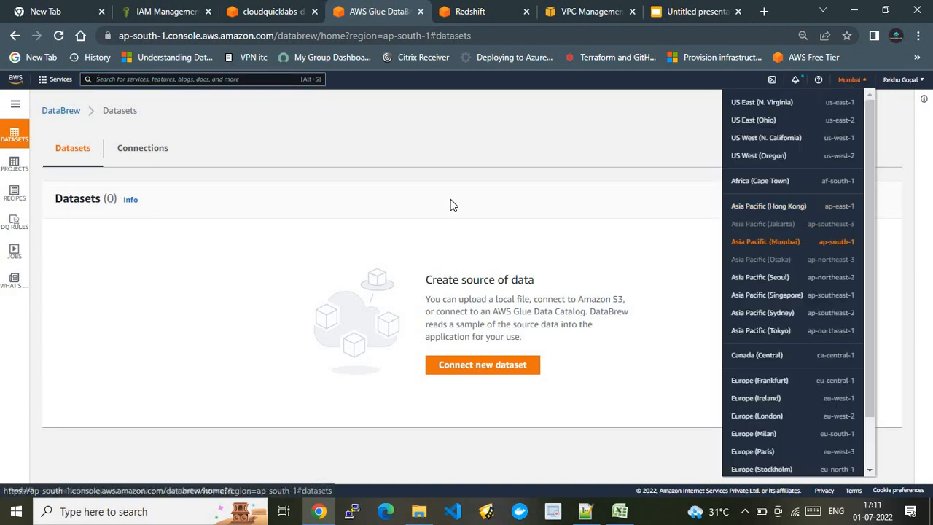
left_click(421, 128)
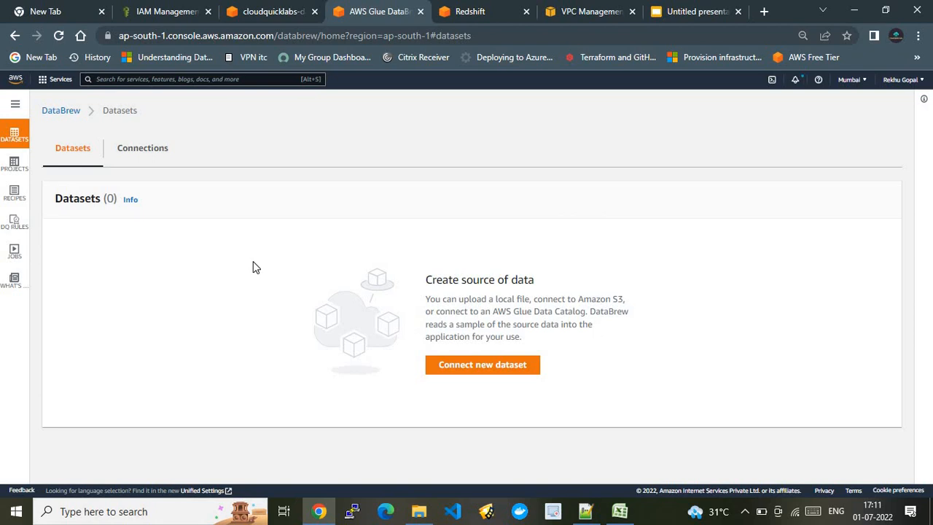
left_click(53, 110)
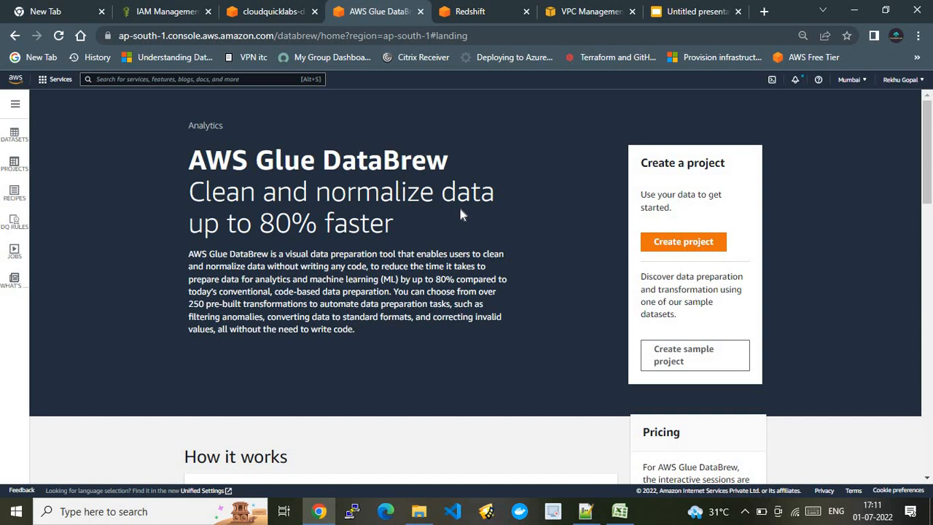
Look at the architecture slide again, open the DataBrew Datasets page, and recheck the planned steps in Helpfile.json before returning to the datasets
left_click(692, 10)
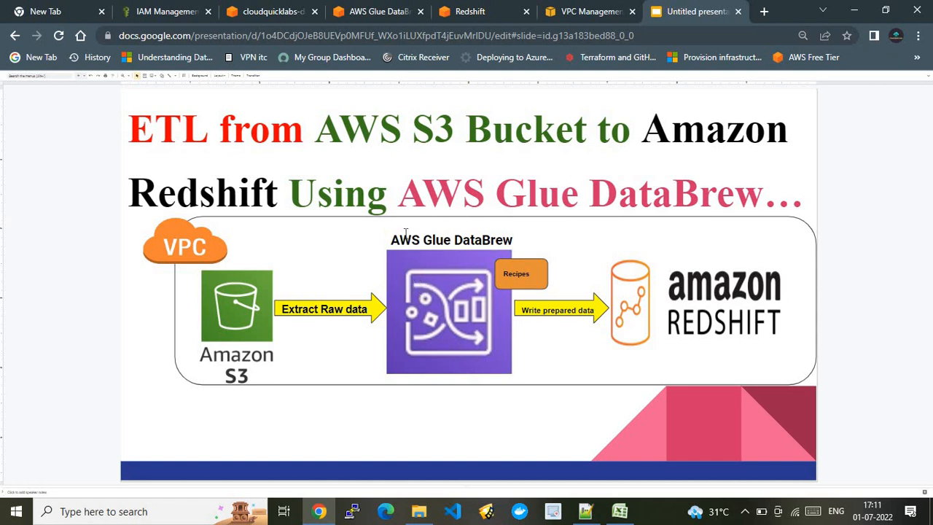
left_click(362, 9)
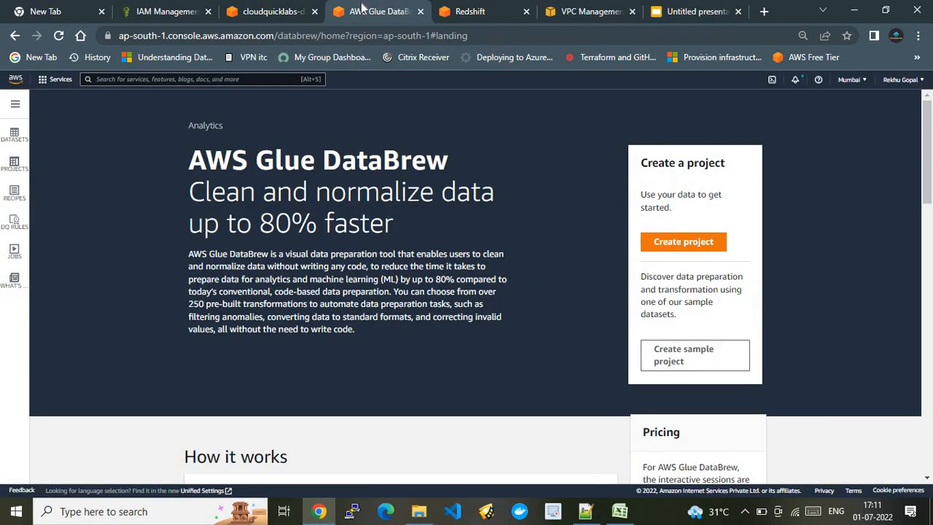
left_click(20, 142)
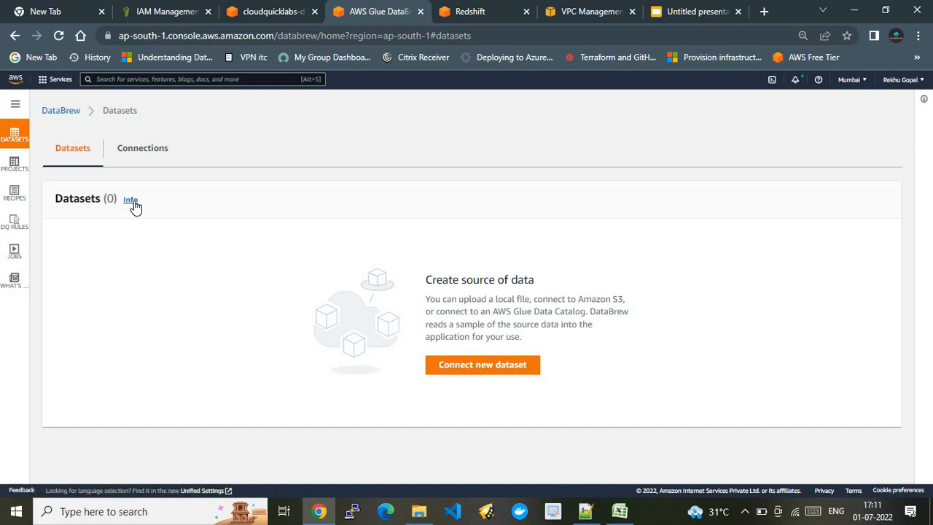
left_click(585, 510)
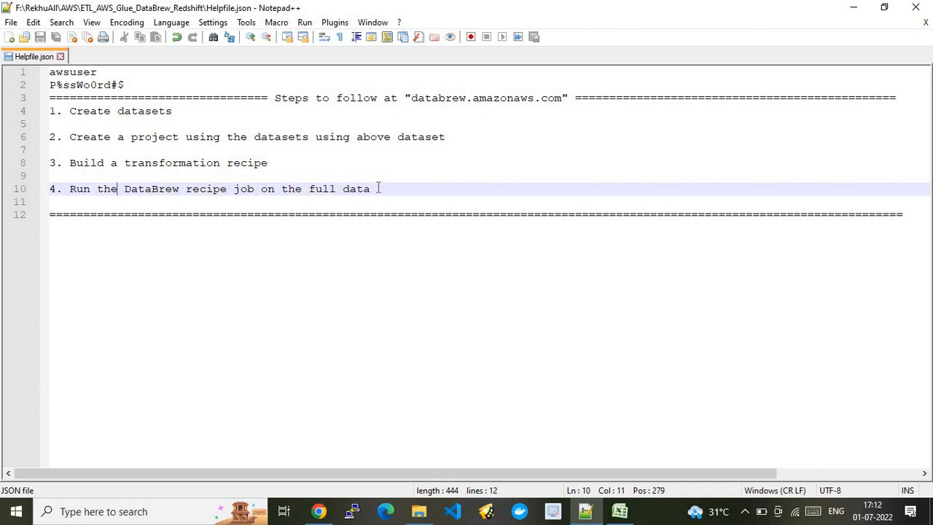
left_click(853, 8)
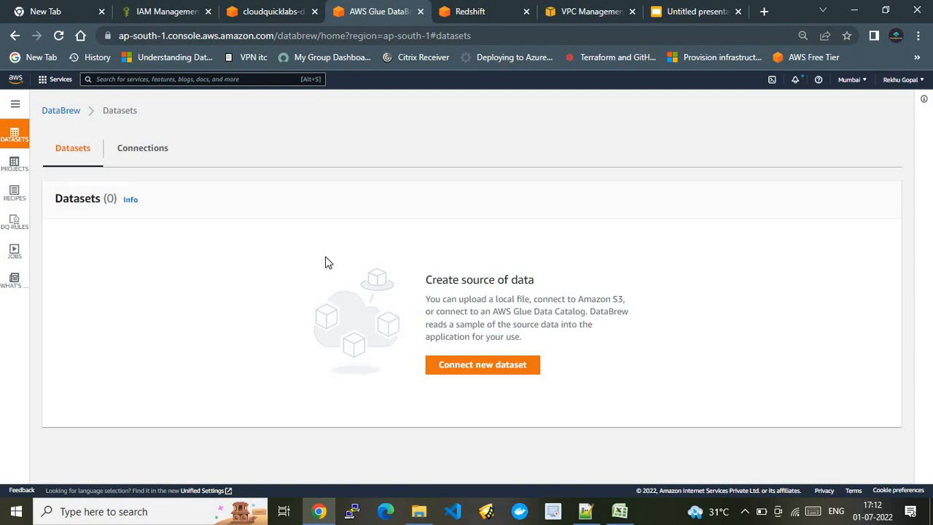
Start connecting a new DataBrew dataset and name it cloudquicklabs
left_click(483, 364)
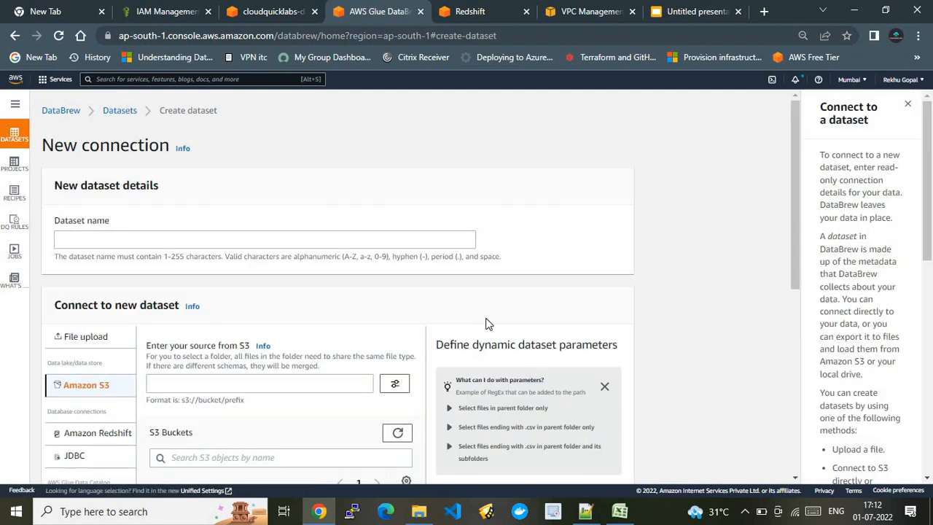
left_click(127, 236)
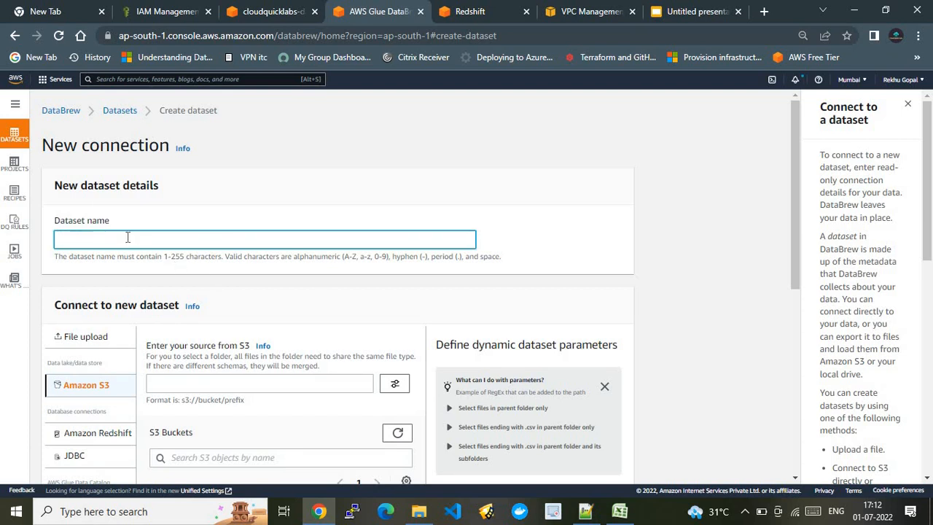
type("cloudquicklabs")
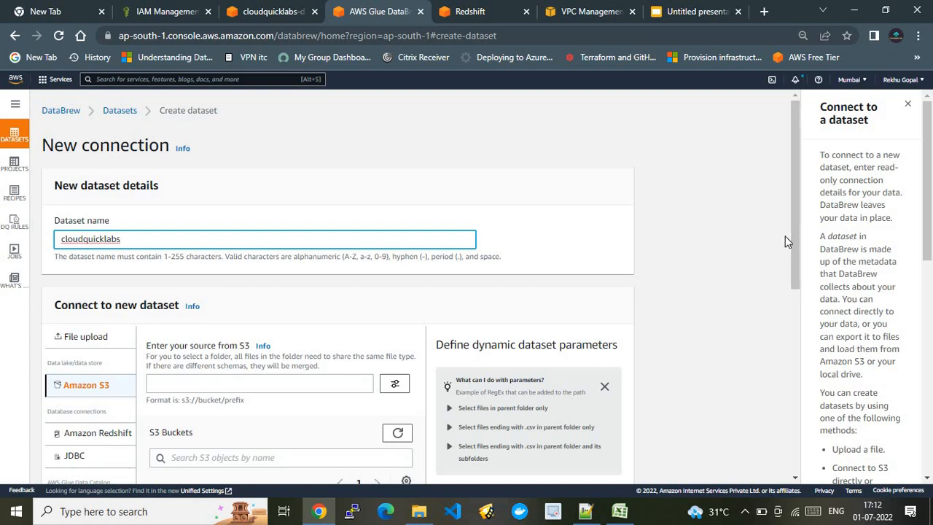
Set the dataset's Amazon S3 source to s3://cloudquicklabs-databrew/ and select its orders folder
left_click_drag(797, 248, 788, 292)
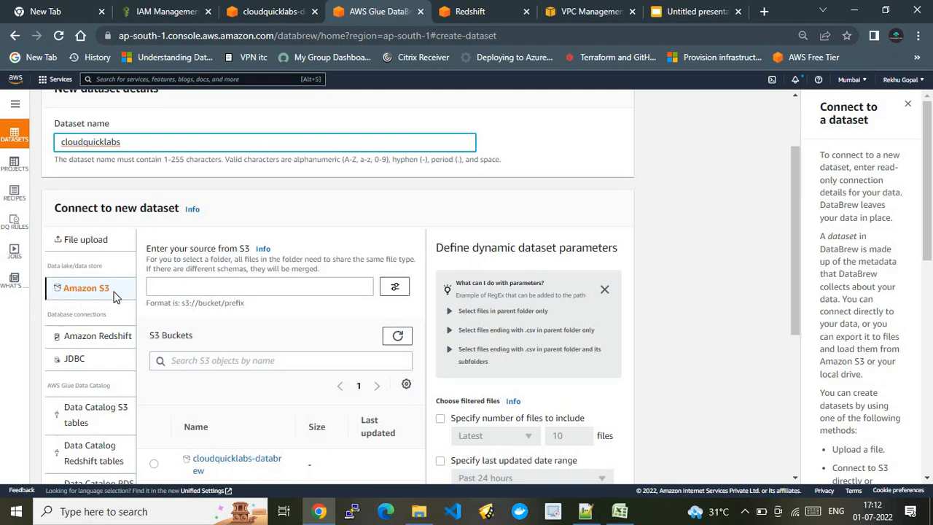
left_click(268, 285)
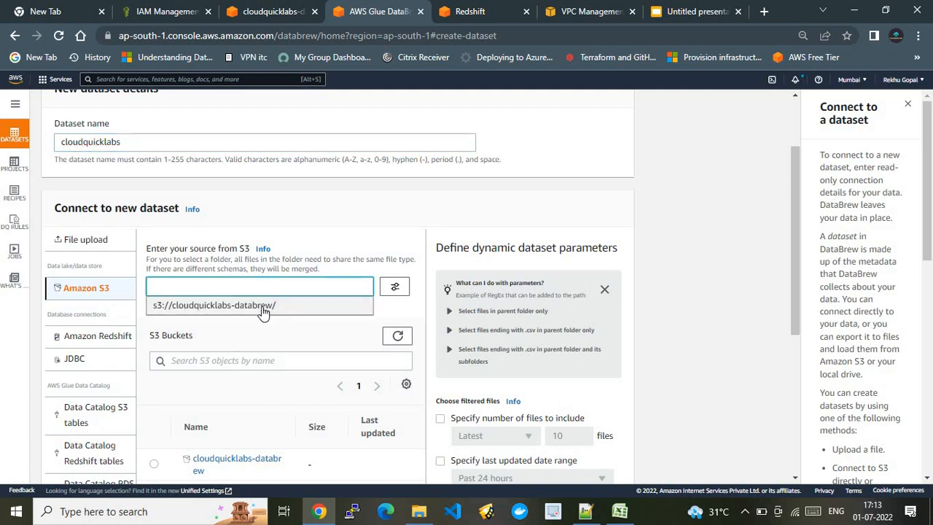
left_click(262, 306)
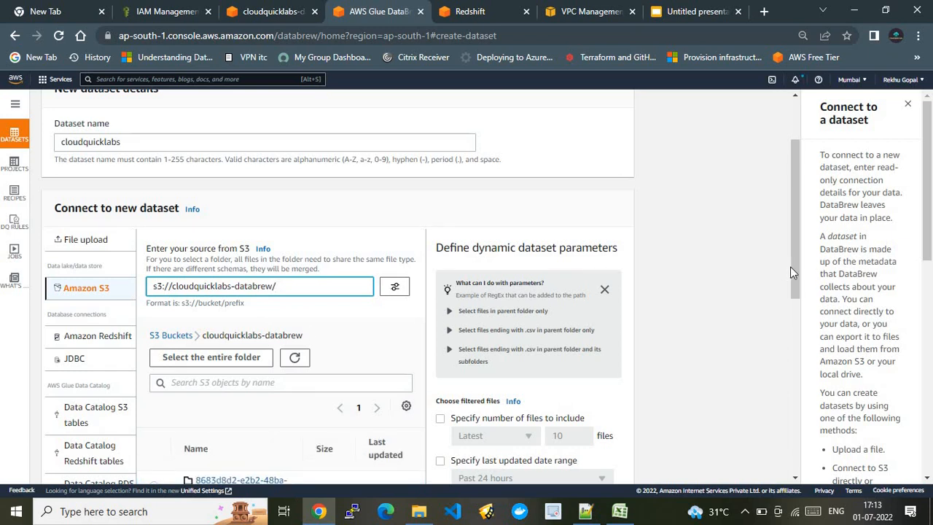
left_click_drag(790, 266, 792, 347)
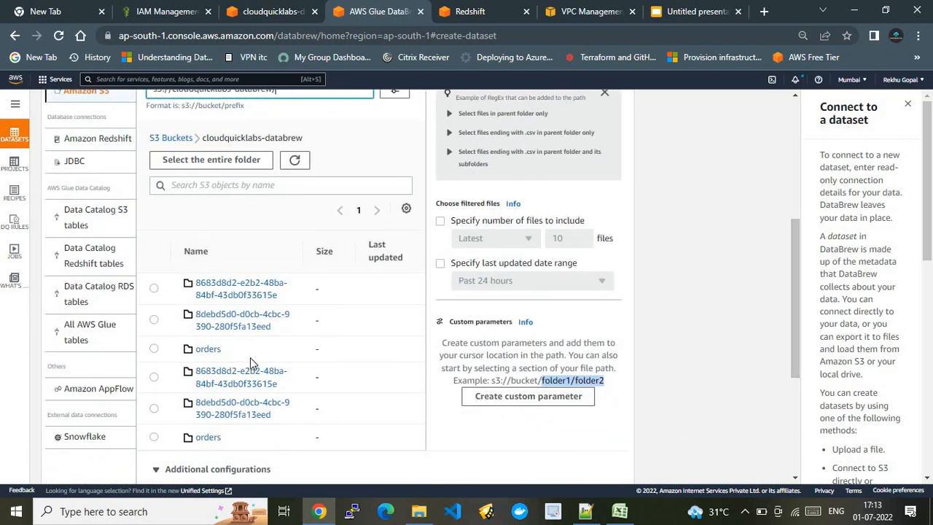
left_click(155, 349)
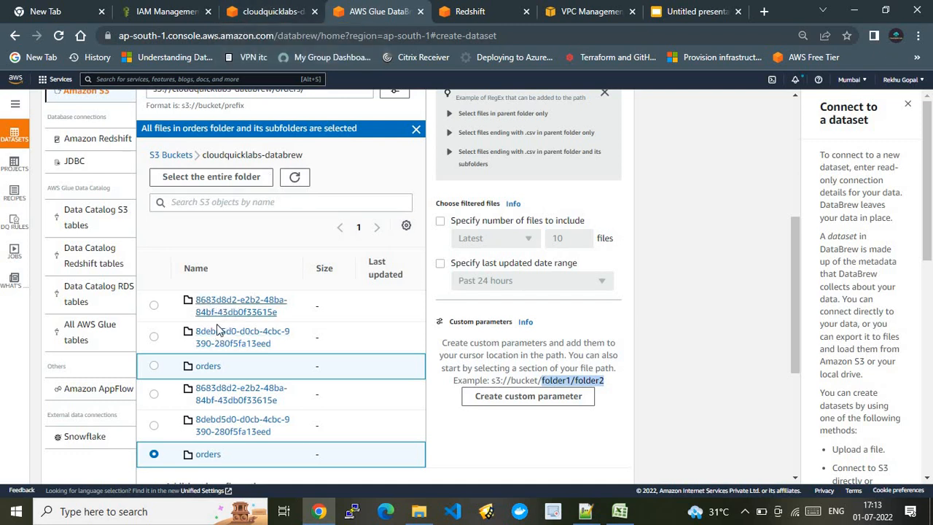
In Amazon S3, permanently delete the folders starting with 8683d8d2 and 8debd5d0 from the cloudquicklabs-databrew bucket and return to its object list
left_click(267, 10)
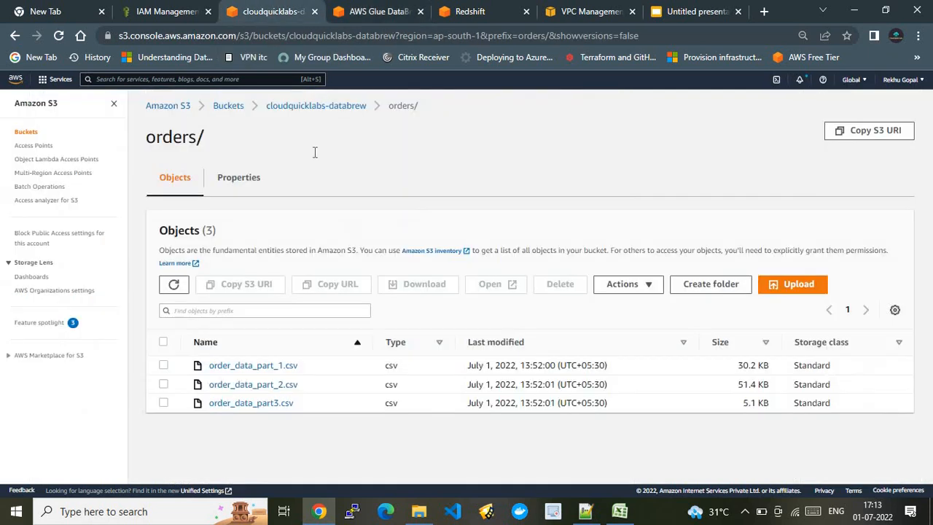
left_click(284, 114)
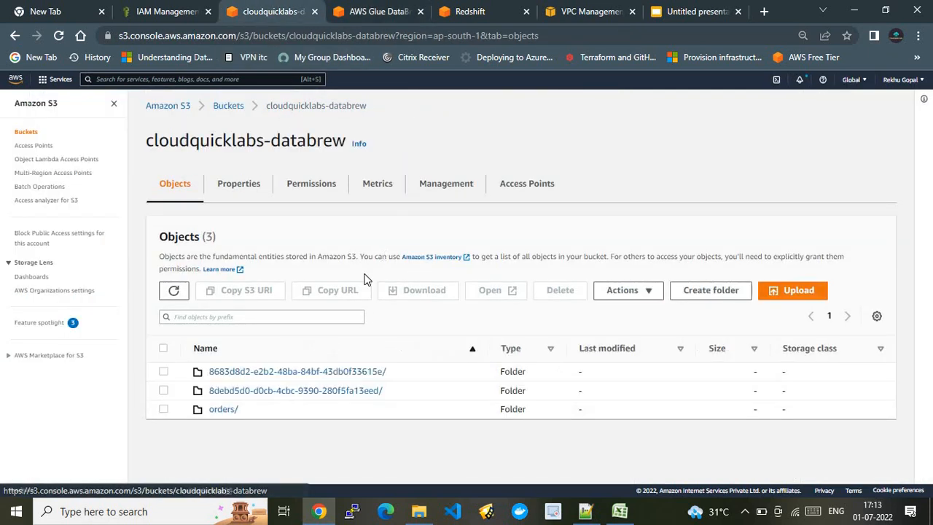
left_click(164, 372)
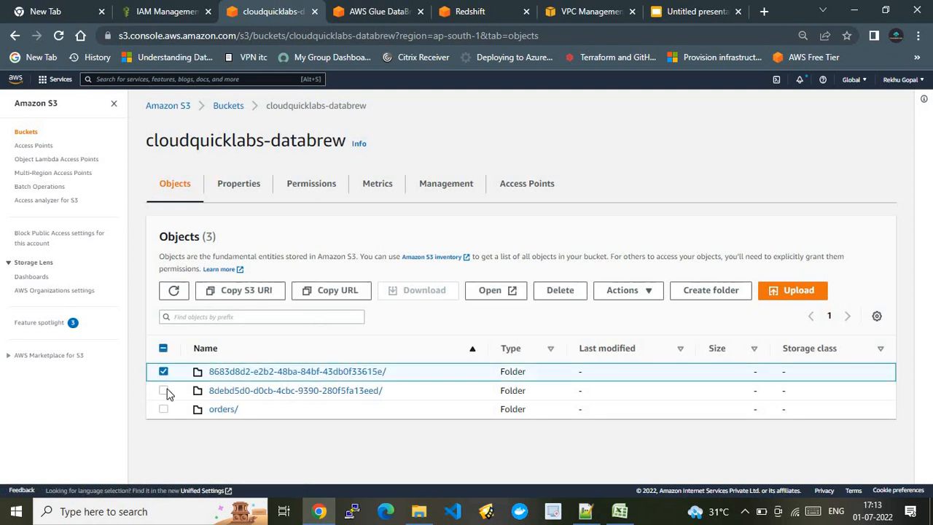
left_click(163, 391)
left_click(556, 290)
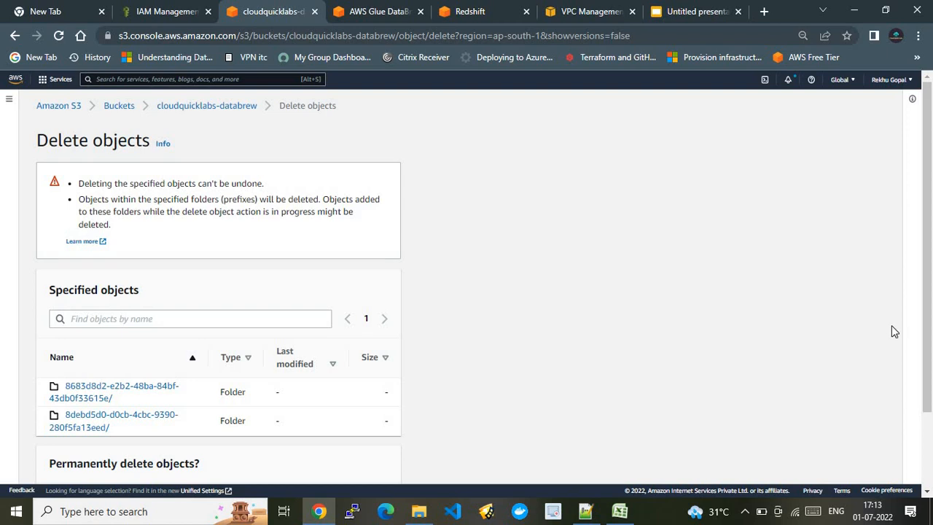
left_click(922, 454)
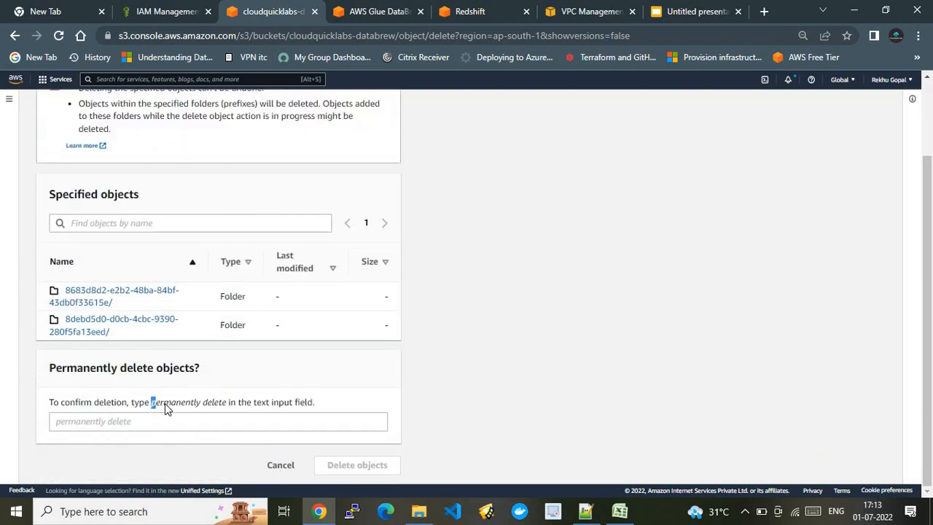
left_click_drag(164, 403, 235, 410)
key("ctrl+c")
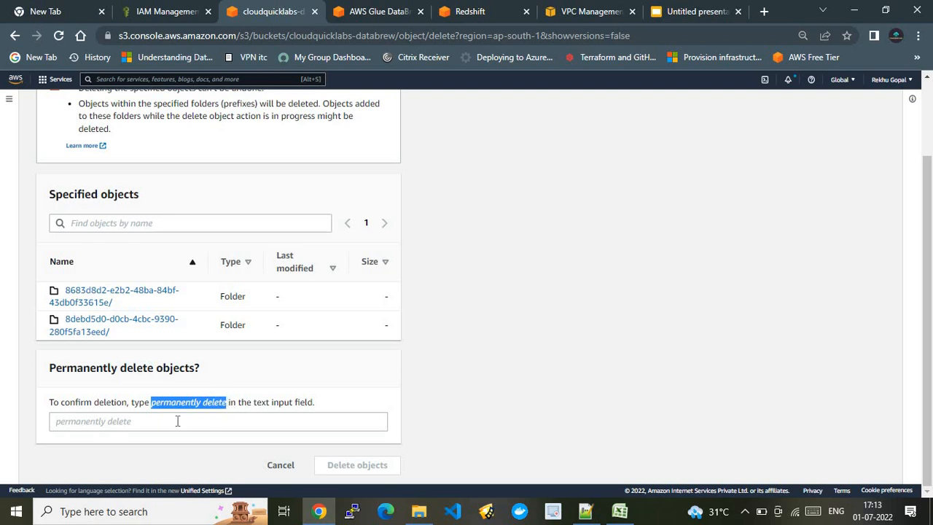
left_click(173, 420)
key("ctrl+v")
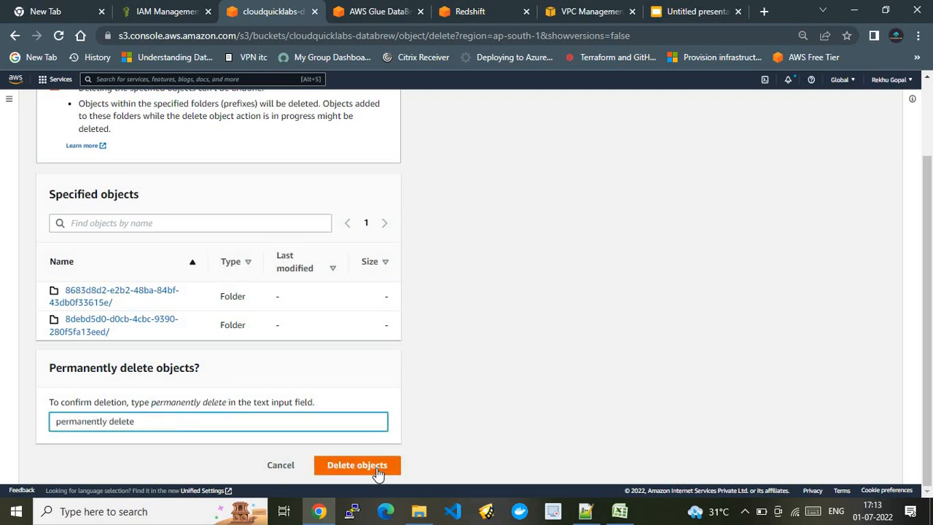
left_click(374, 472)
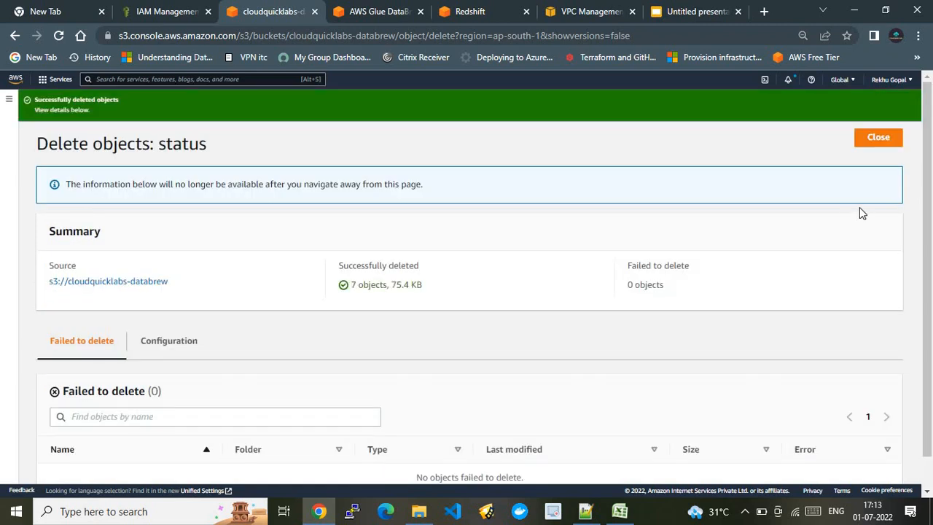
left_click(890, 140)
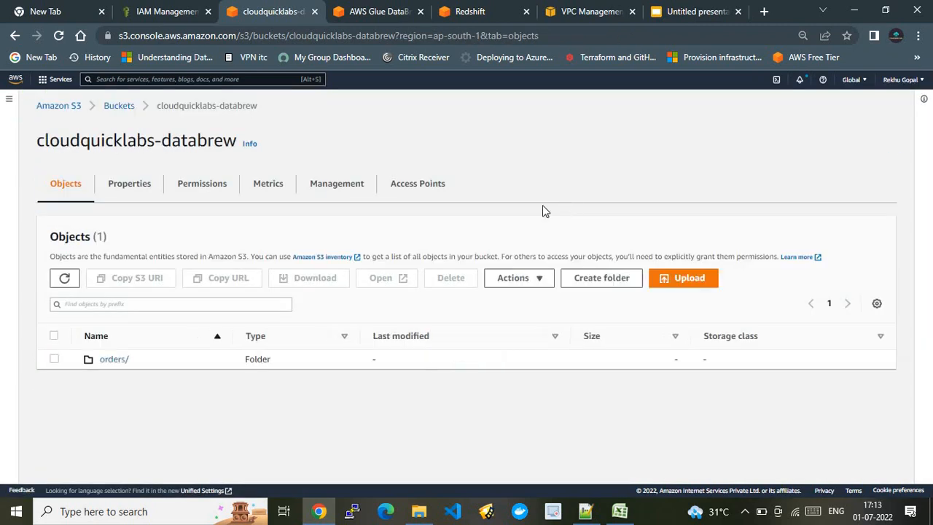
Refresh the cloudquicklabs-databrew bucket's object list, look at the files in its orders folder, and return to AWS Glue DataBrew
left_click(66, 279)
left_click(115, 360)
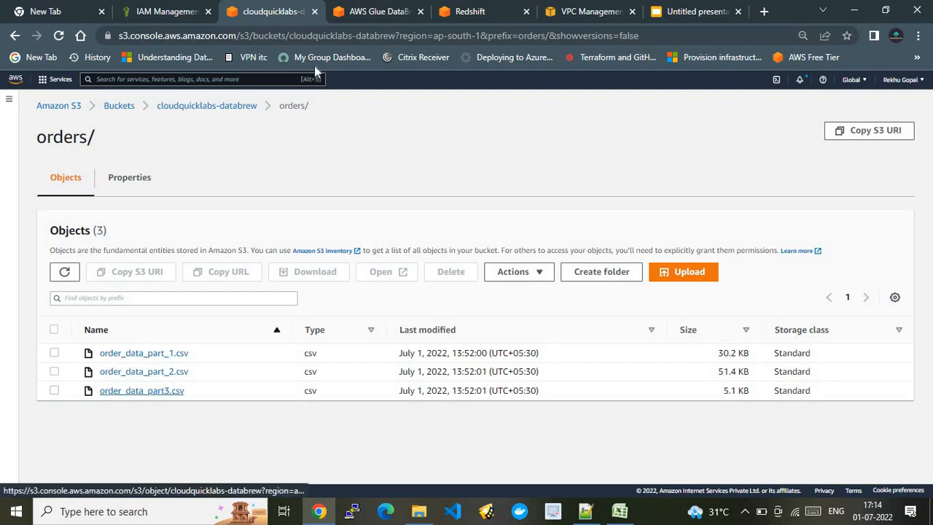
left_click(364, 7)
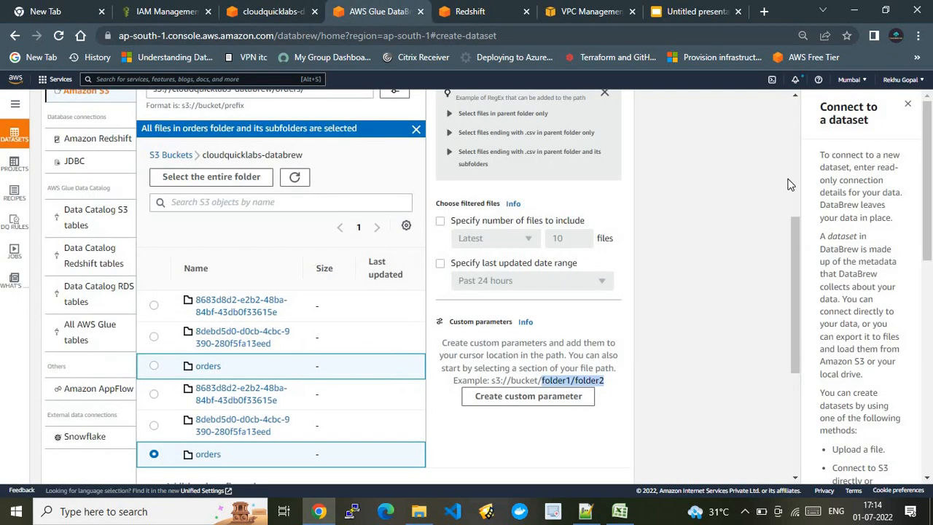
Abandon the outdated dataset form and start connecting a new dataset named cloudquicklabs
left_click_drag(792, 239, 785, 164)
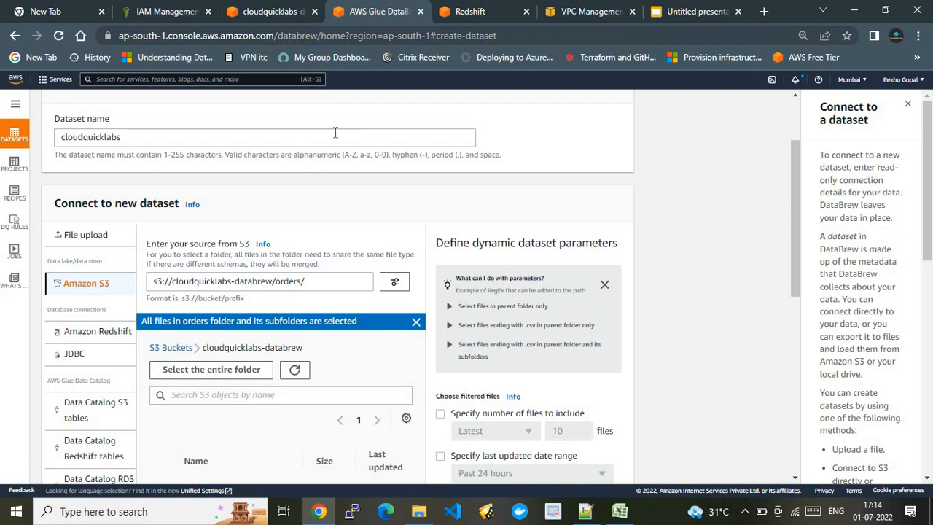
left_click_drag(182, 138, 66, 139)
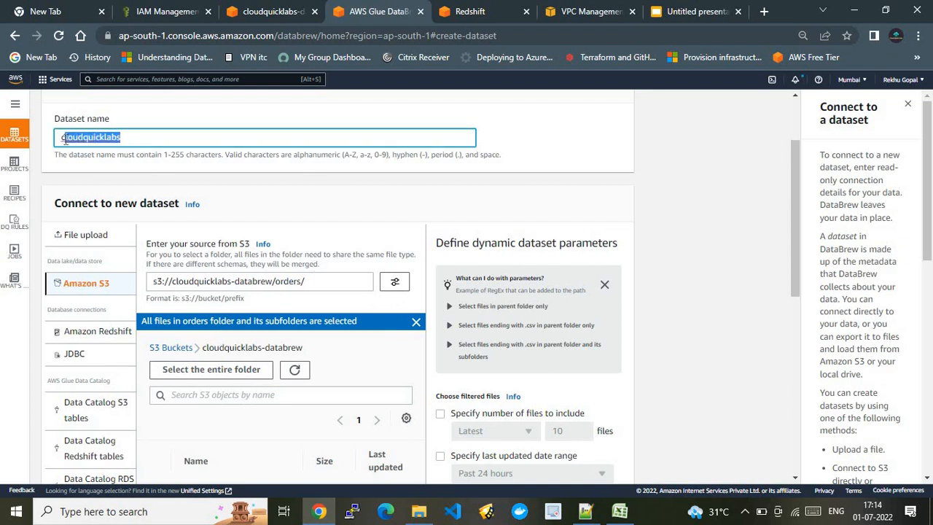
left_click(16, 135)
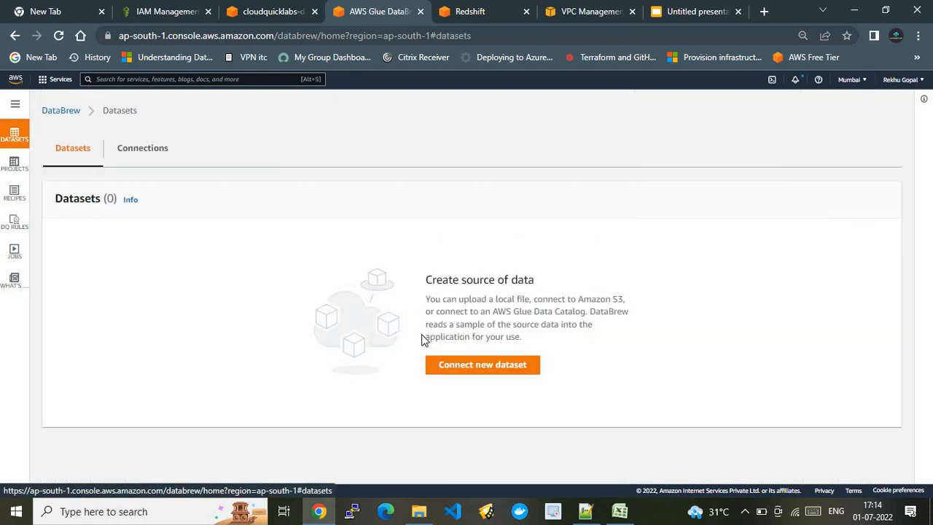
left_click(453, 364)
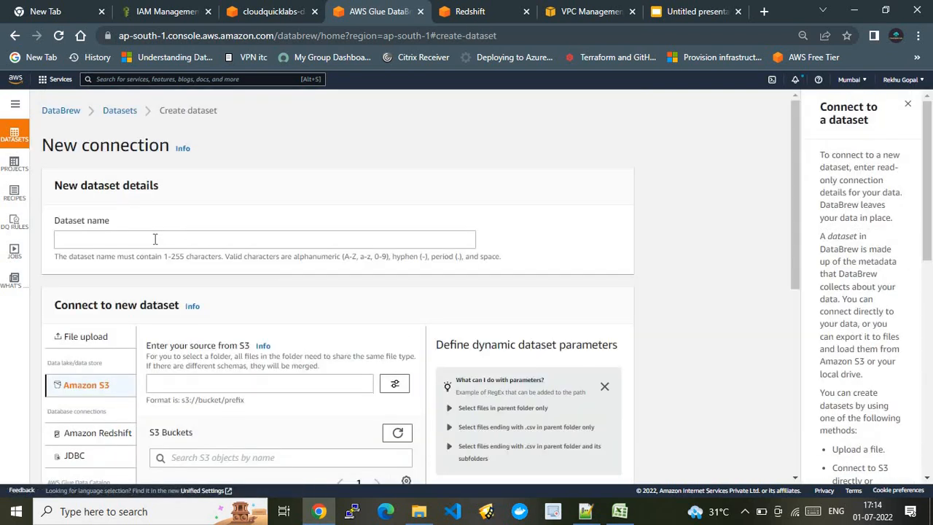
left_click(155, 241)
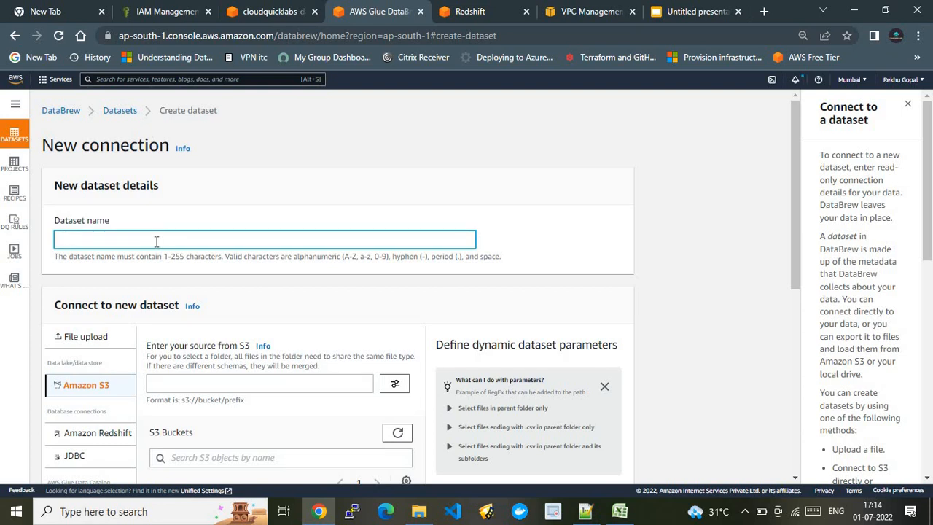
type("cloudquicklabs")
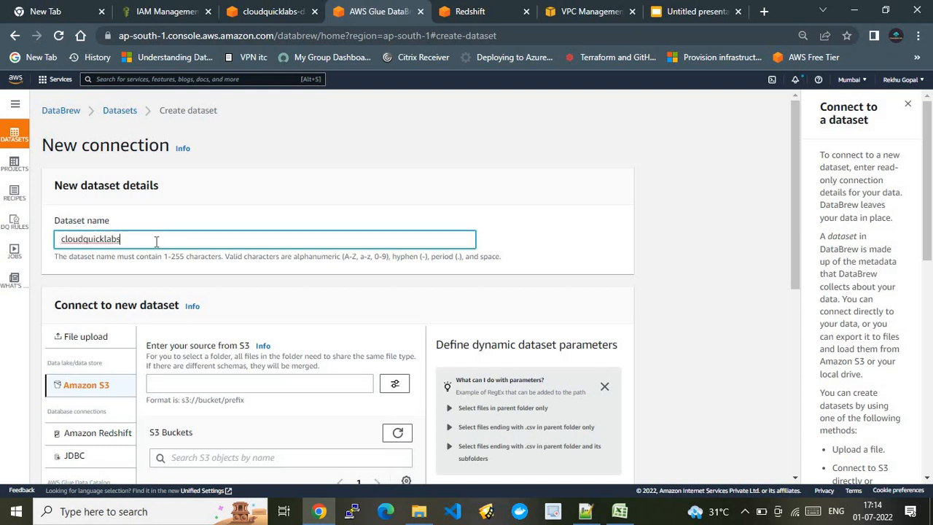
Set the dataset's Amazon S3 source to s3://cloudquicklabs-databrew/ and select the entire folder
left_click(322, 380)
left_click(282, 401)
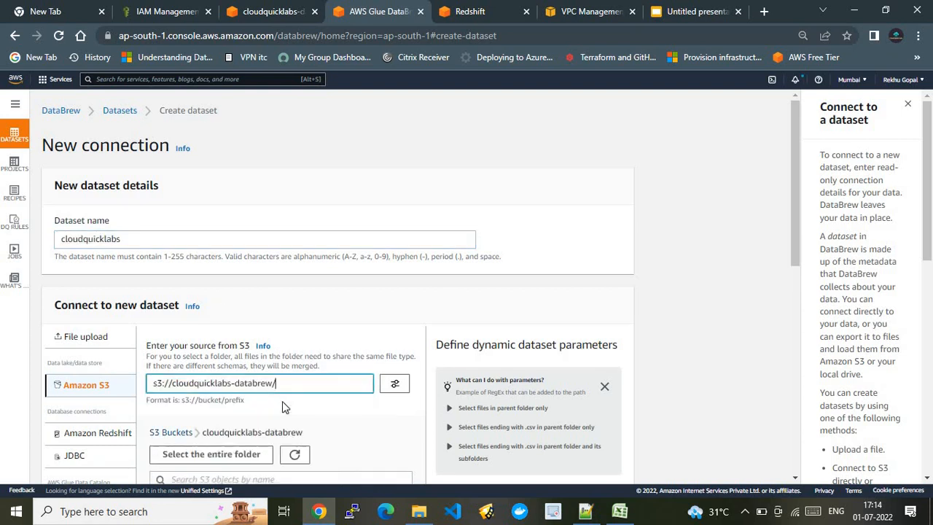
left_click_drag(795, 249, 785, 300)
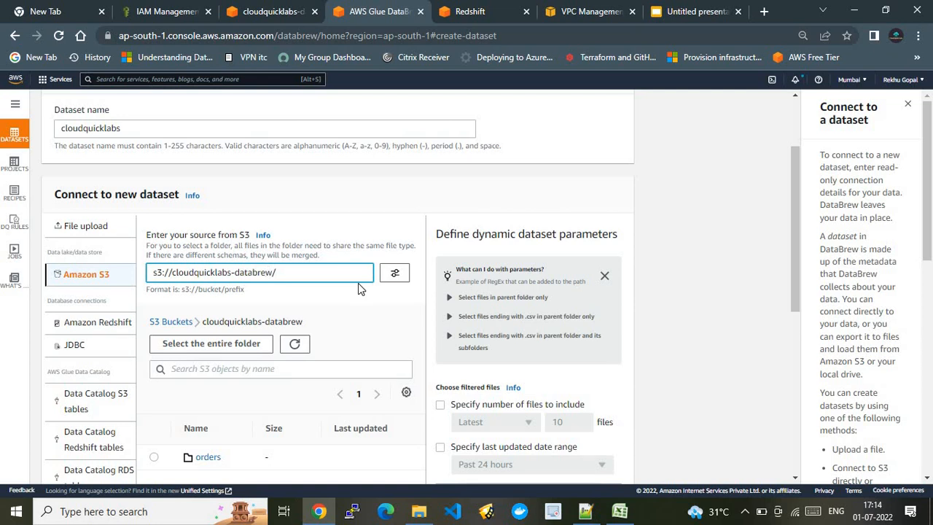
scroll(797, 286, "down", 1)
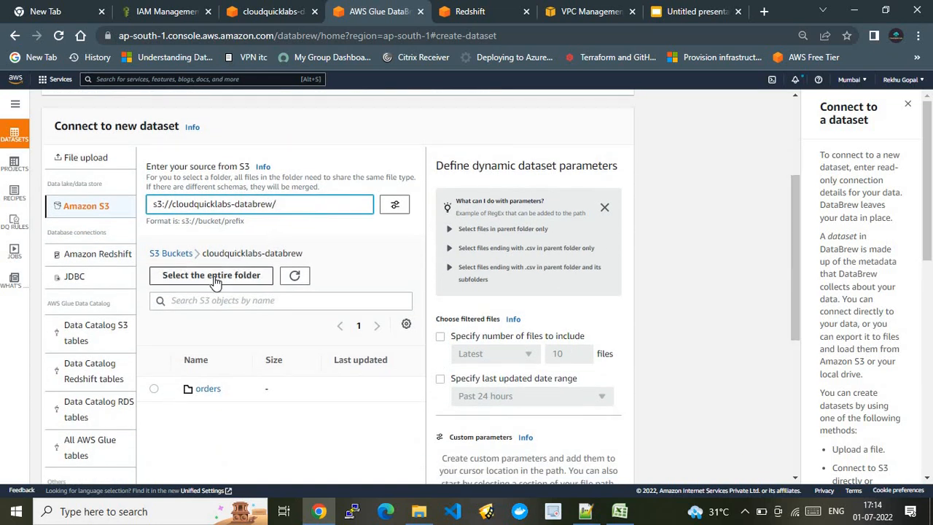
left_click(238, 276)
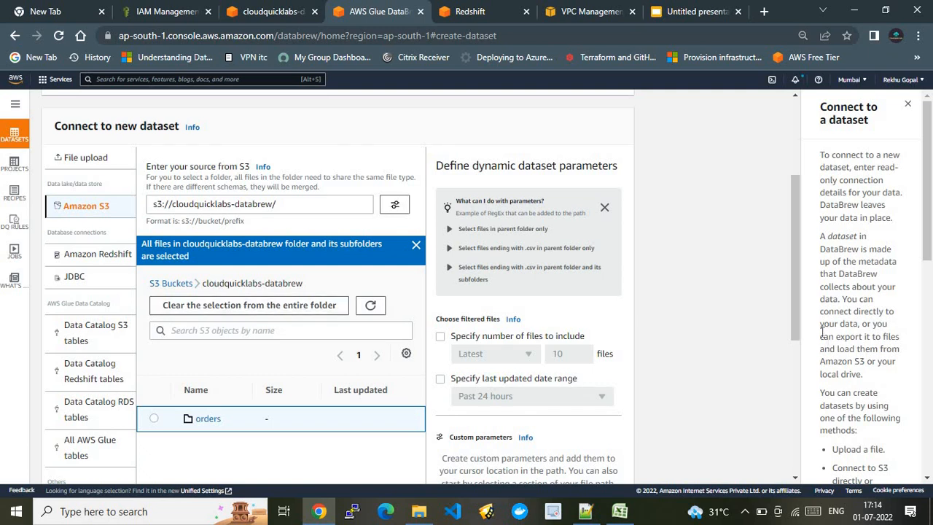
Set the dataset's file type to CSV with a comma delimiter, keeping the first row treated as header
scroll(795, 322, "down", 2)
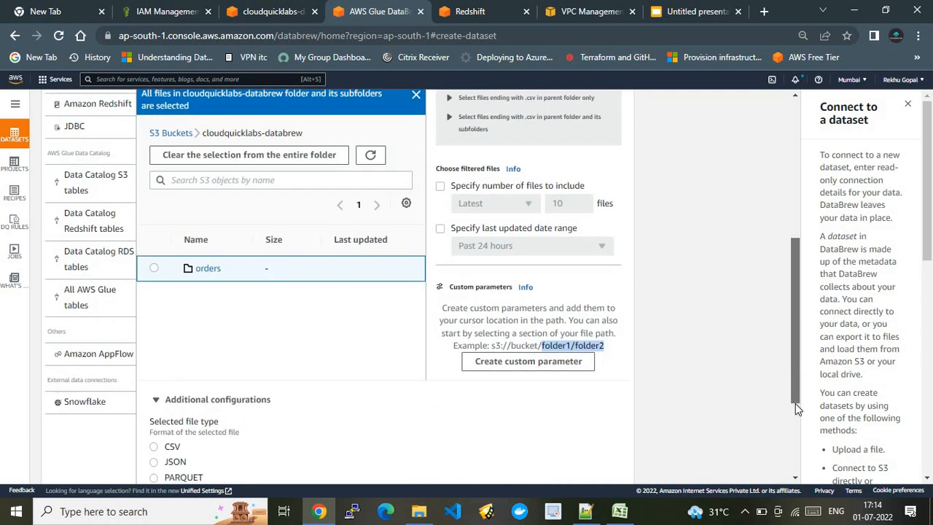
scroll(796, 408, "down", 2)
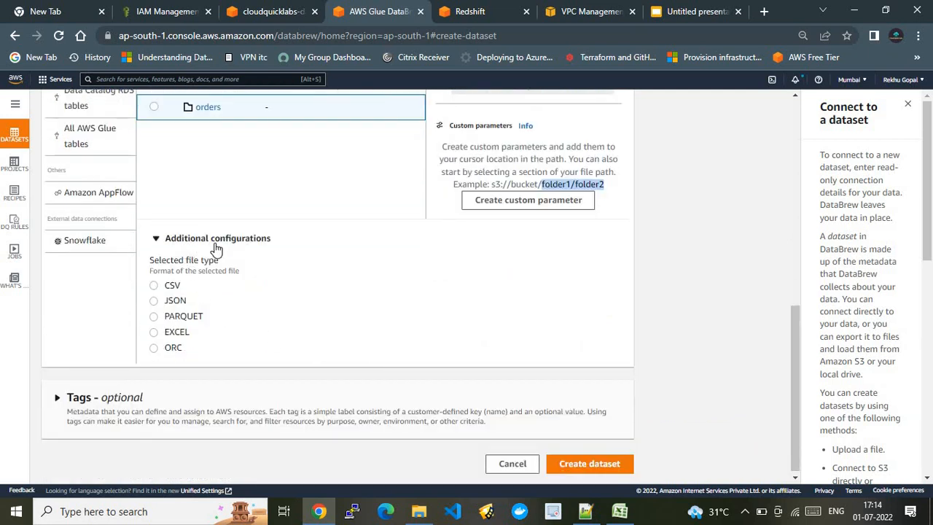
left_click(153, 285)
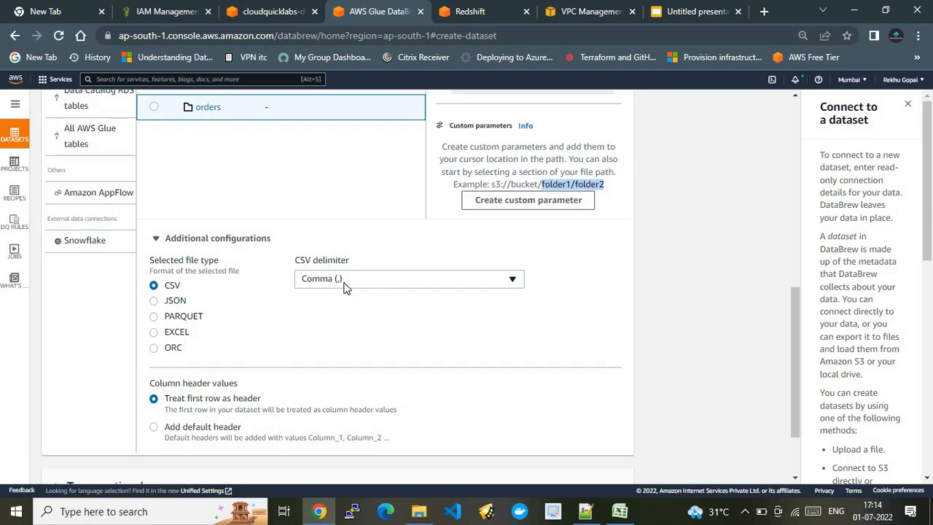
left_click(422, 281)
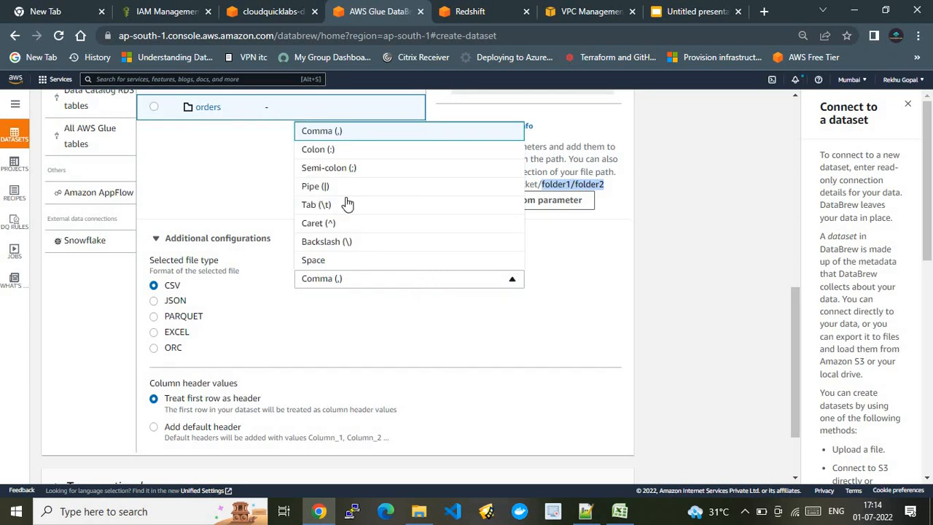
left_click(318, 133)
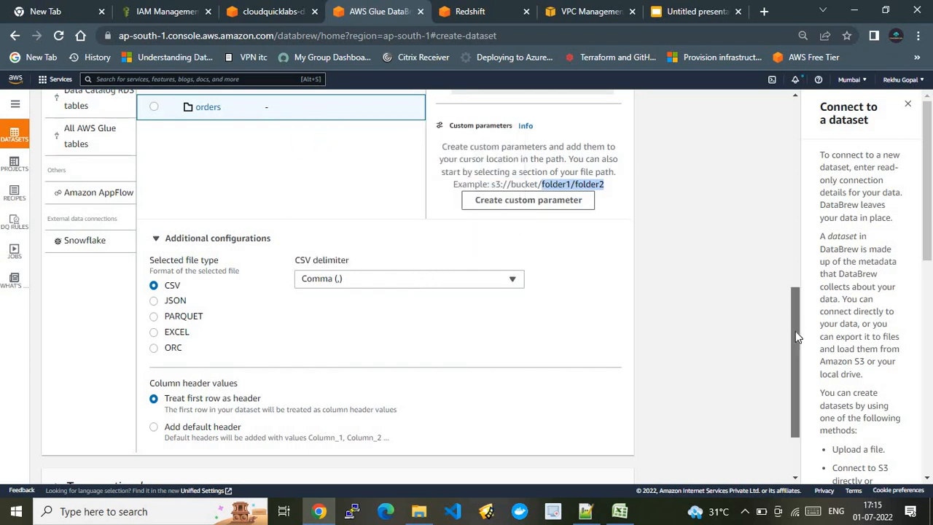
scroll(795, 331, "down", 2)
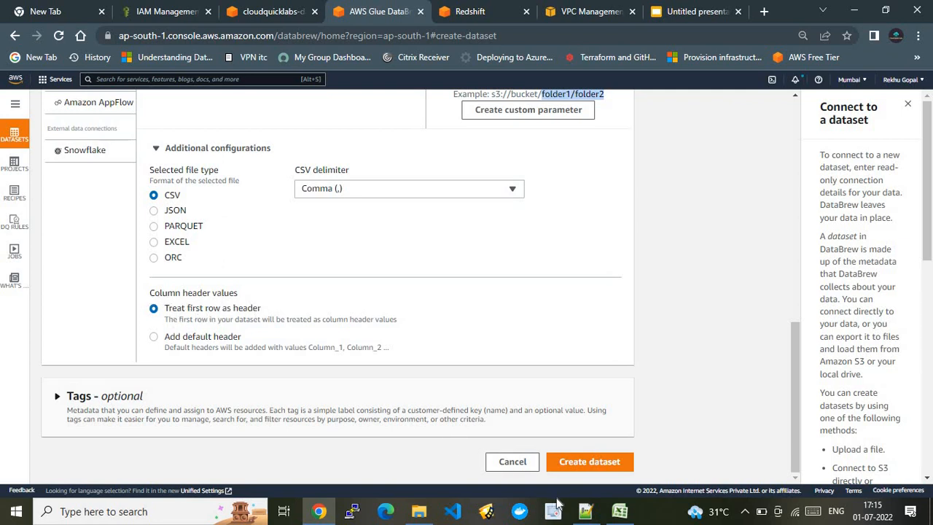
Switch to Excel to examine the headers and order_id rows of order_data_part3.csv, and return to the DataBrew dataset form
left_click(618, 512)
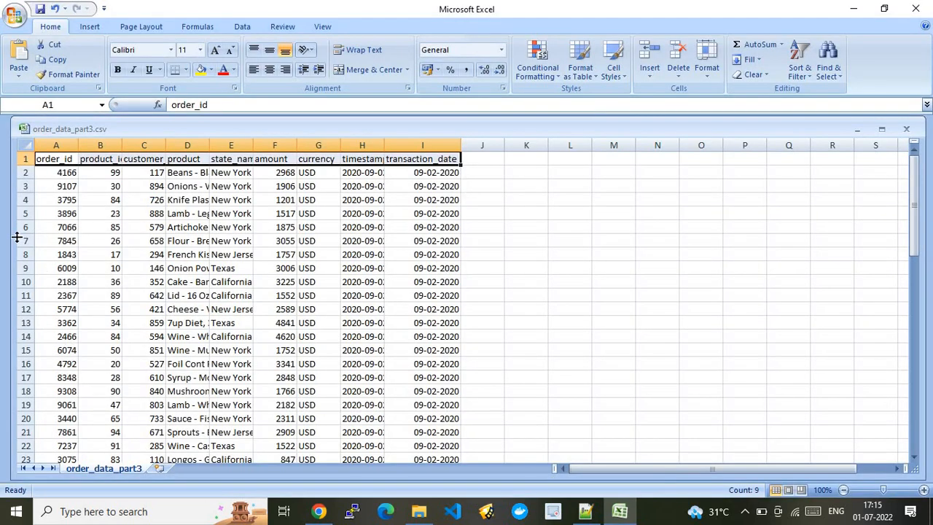
left_click(59, 176)
key("ctrl+shift+Down")
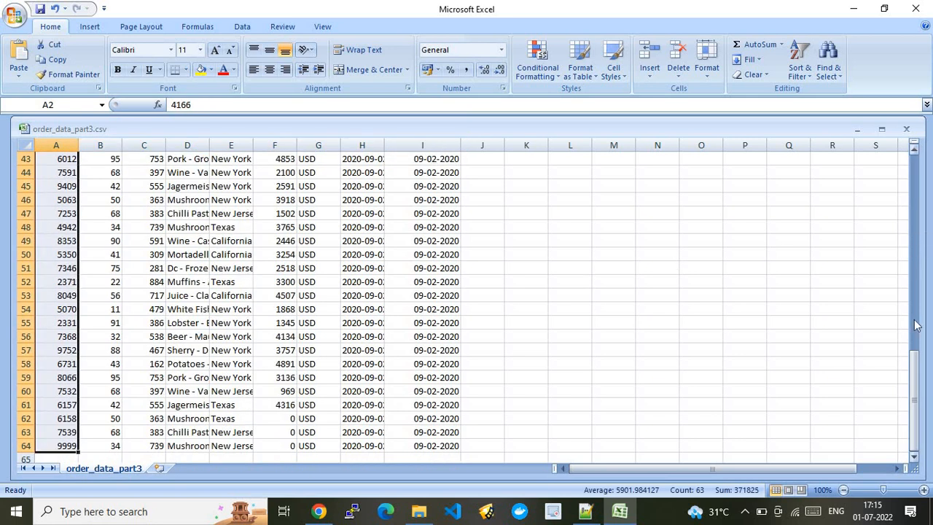
left_click_drag(915, 368, 918, 169)
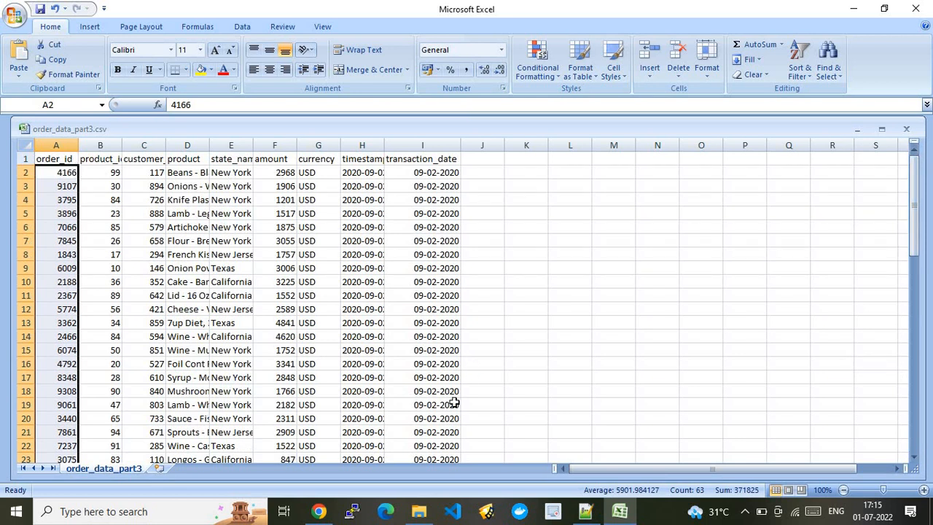
left_click(319, 510)
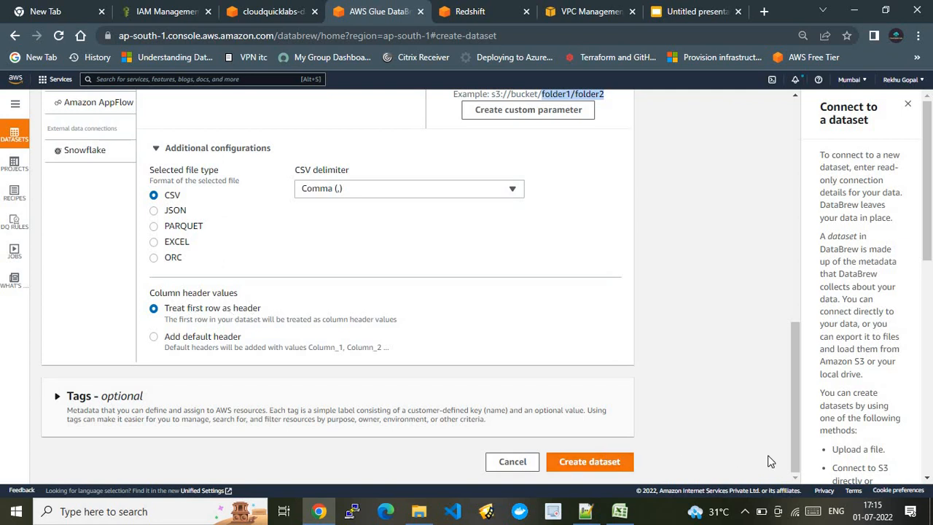
Review the dataset settings and create the cloudquicklabs dataset
left_click_drag(793, 444, 780, 295)
left_click_drag(791, 328, 794, 442)
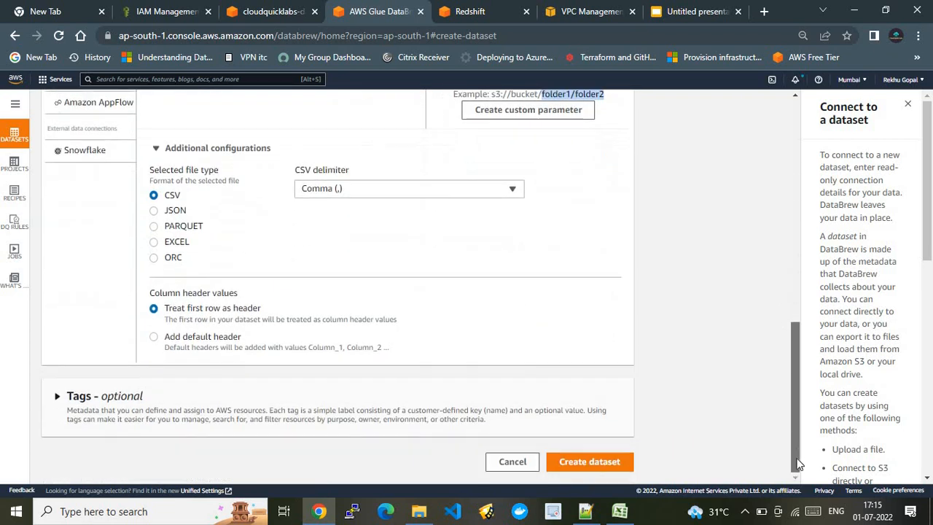
left_click(587, 466)
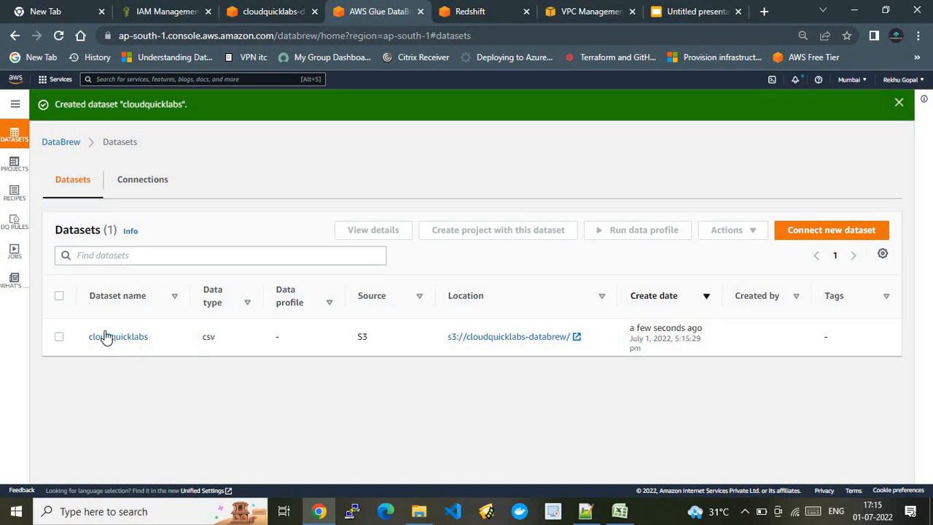
Start creating a DataBrew project named DemoProject with a new recipe attached
left_click(15, 168)
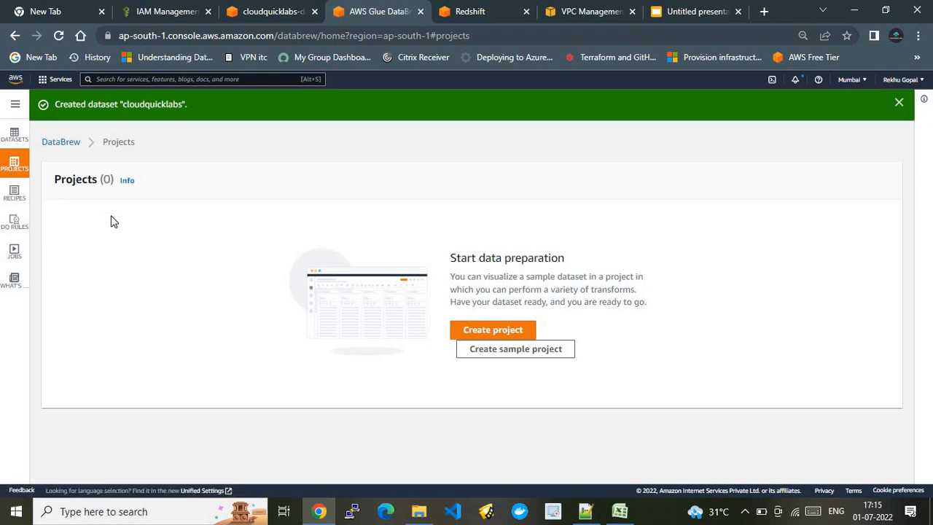
left_click(472, 337)
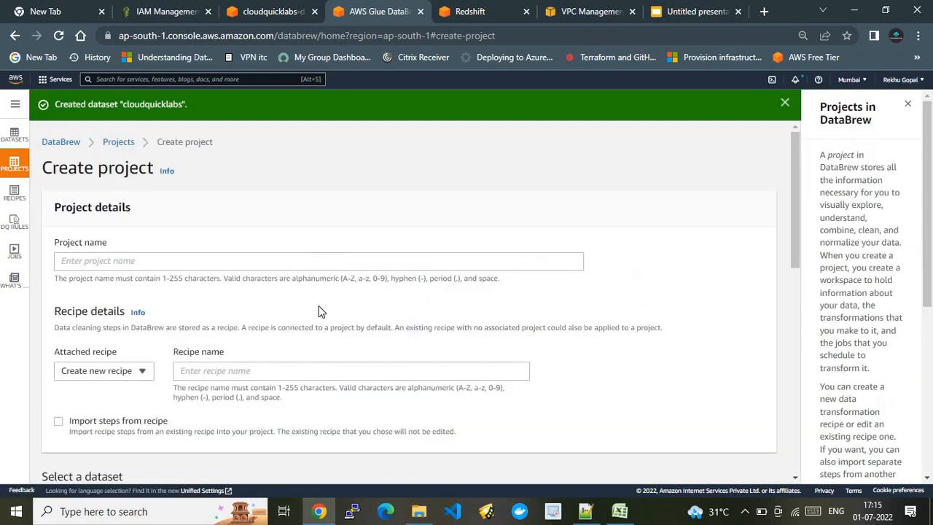
left_click(189, 262)
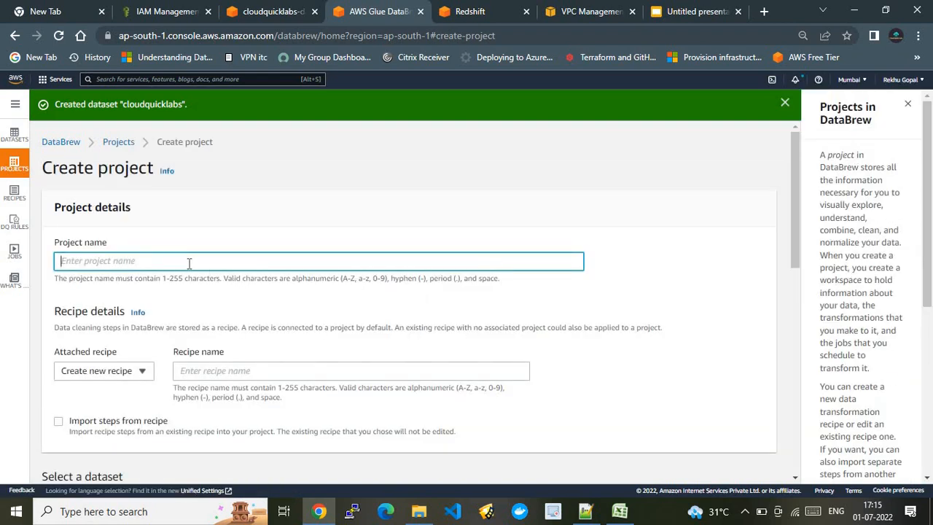
type("DemoProjet")
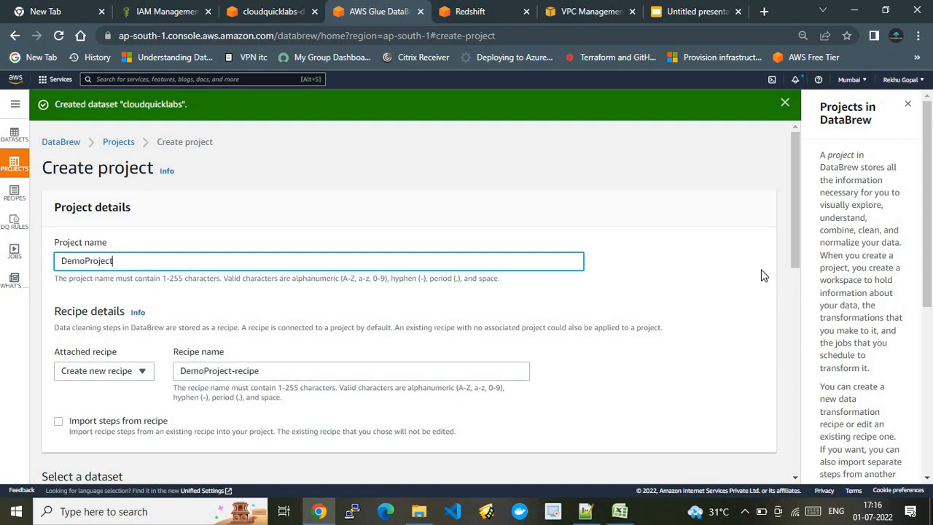
left_click_drag(795, 238, 787, 292)
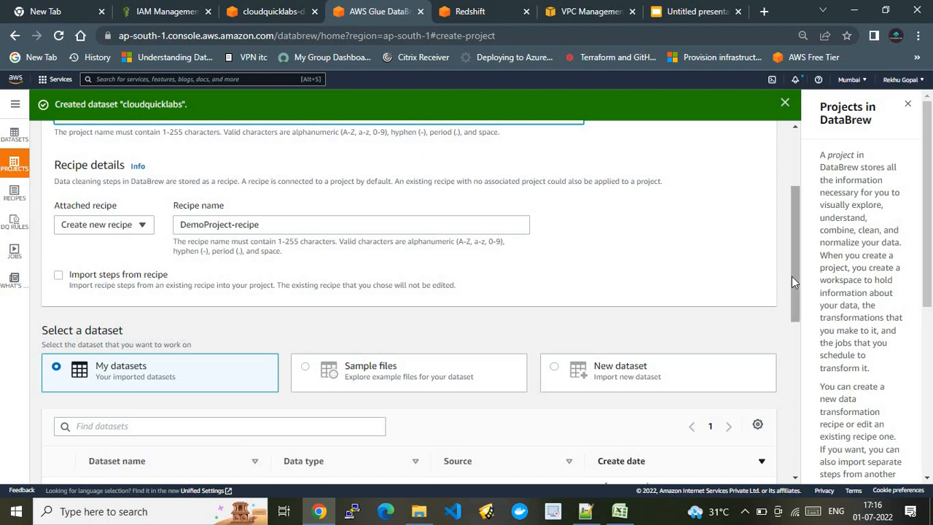
left_click_drag(791, 276, 782, 217)
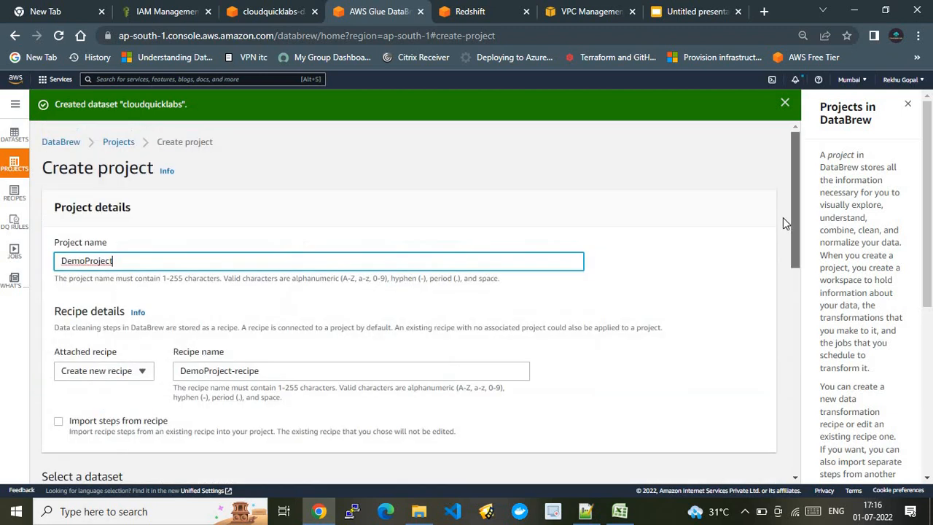
left_click(91, 374)
left_click(98, 392)
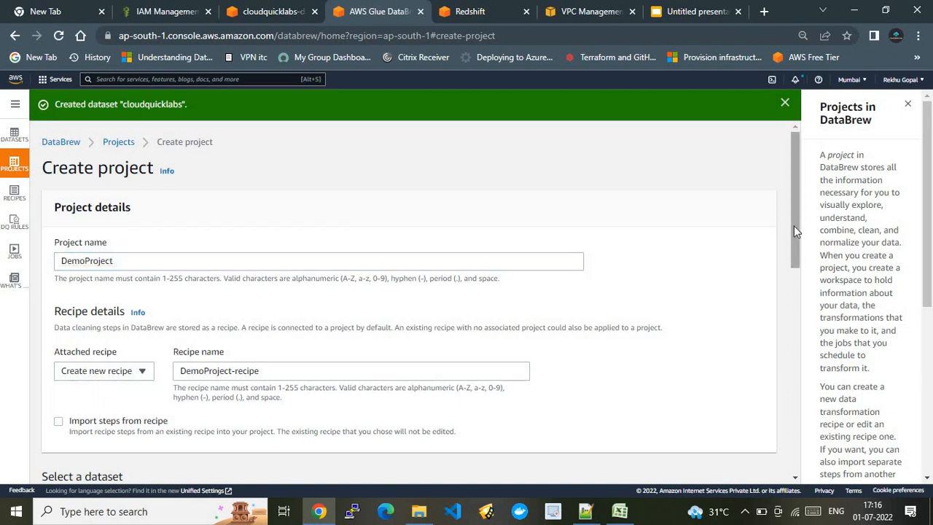
Look at the attached recipe options and the Recipes page, and return to the project creation form
left_click_drag(793, 225, 785, 301)
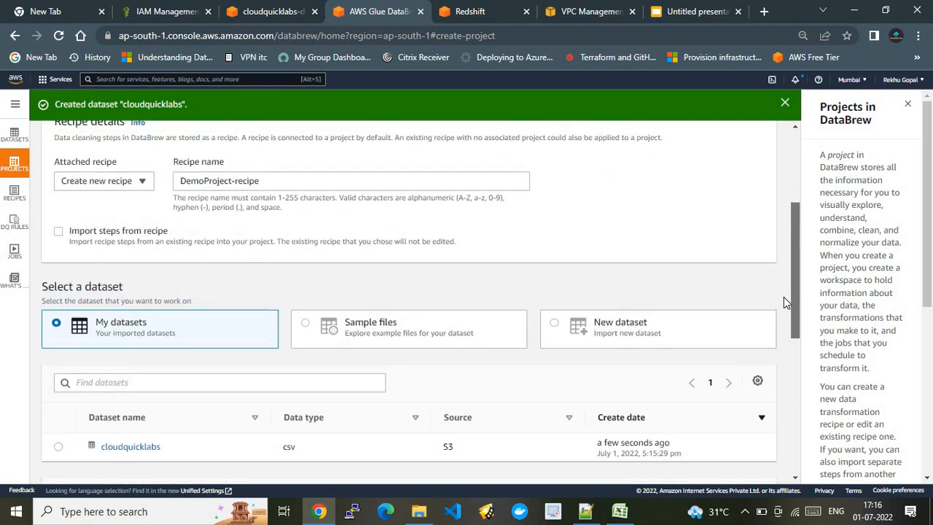
left_click(100, 188)
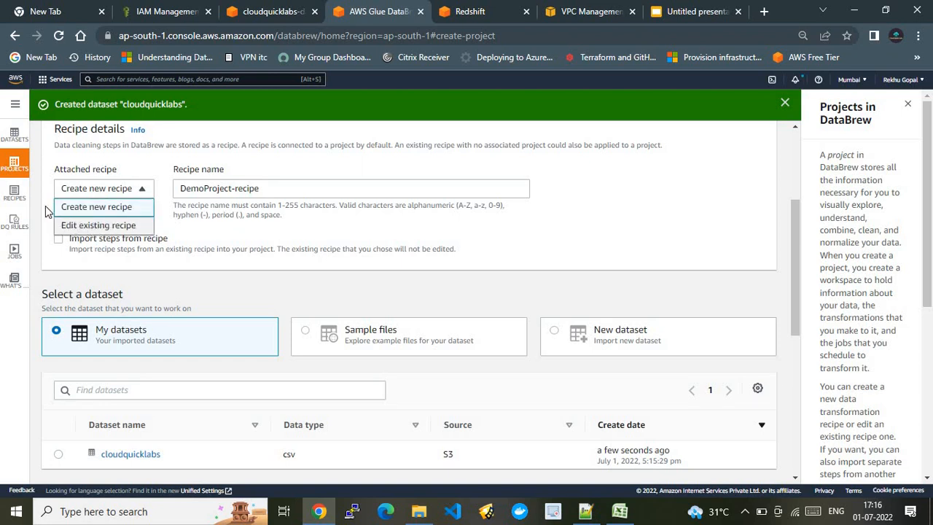
left_click(13, 195)
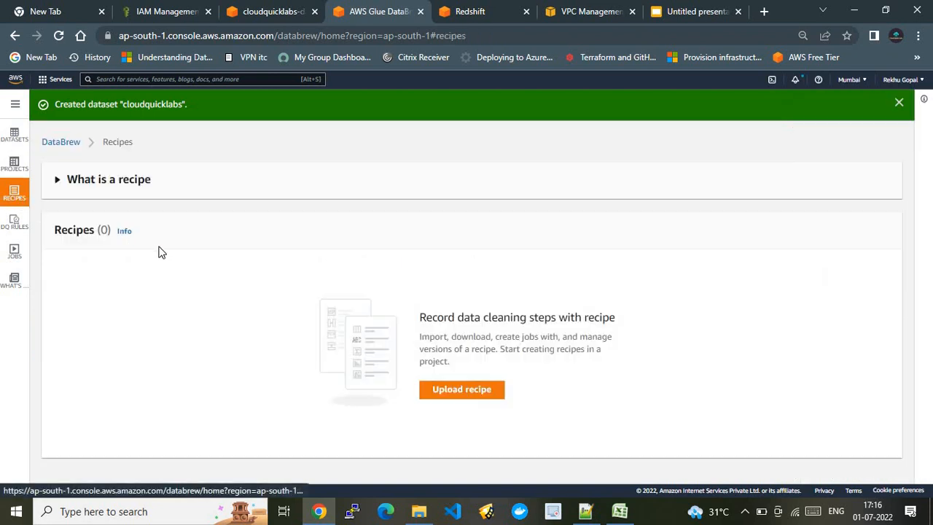
left_click(13, 174)
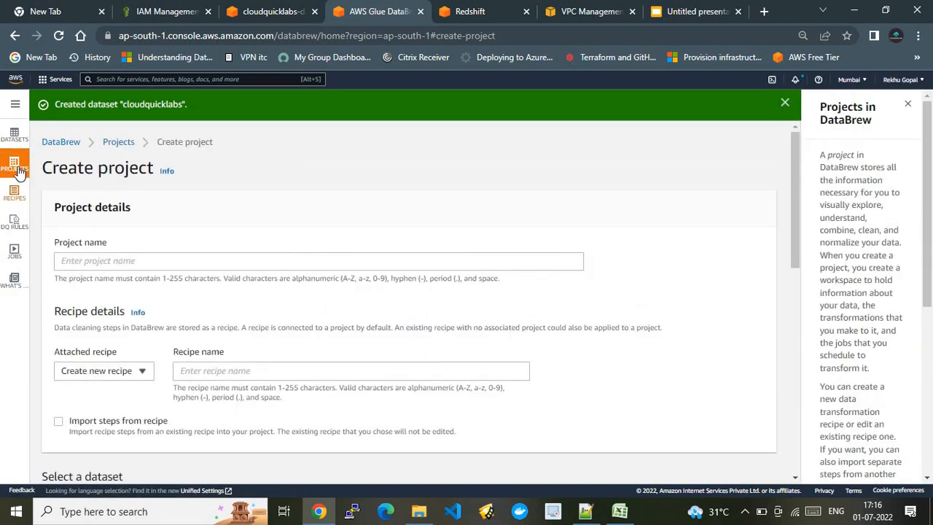
Name the new project DemoProject, keeping the option to create a new recipe
left_click(100, 264)
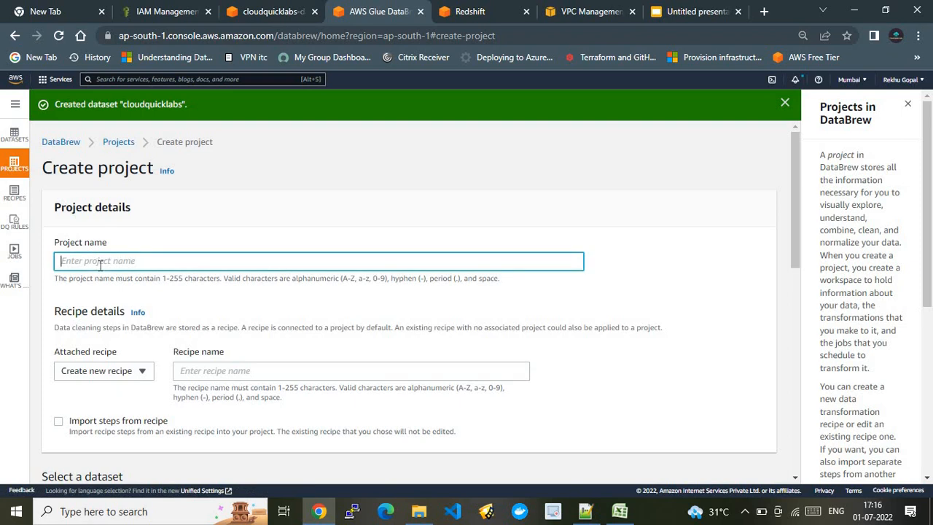
type("DemoP")
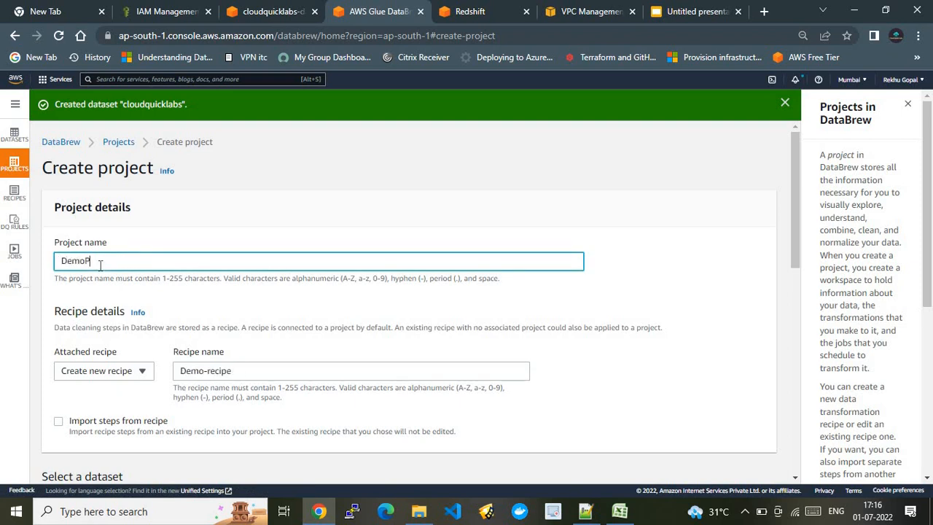
type("rojct")
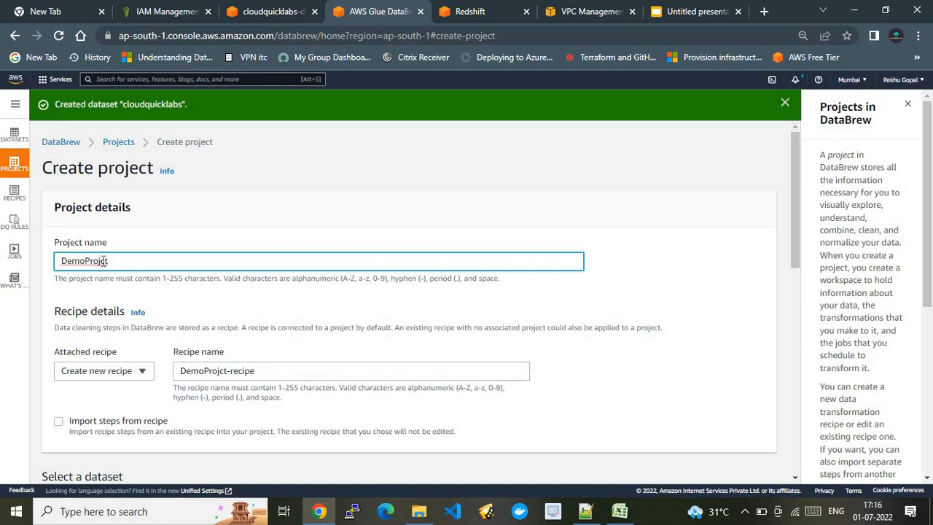
left_click(102, 261)
type("e")
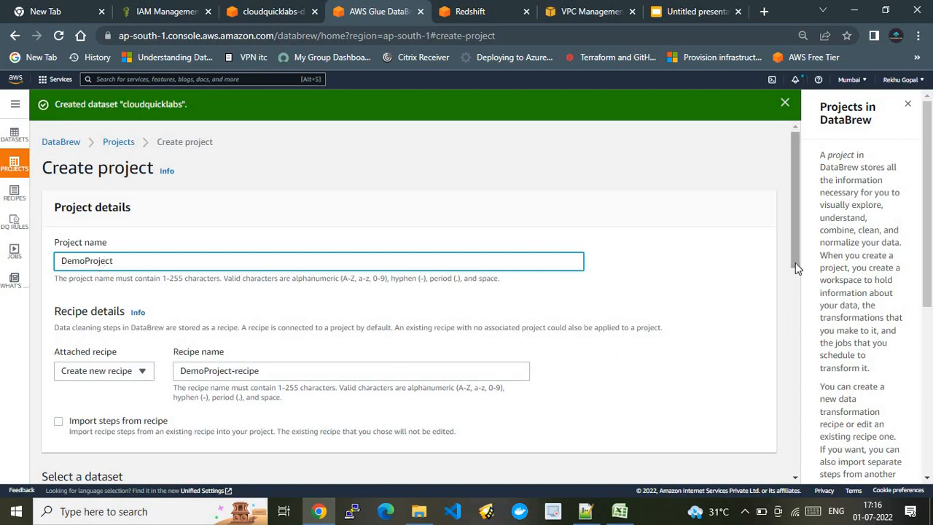
Select the cloudquicklabs dataset for the project and dismiss the dataset creation notice
left_click_drag(794, 246, 790, 309)
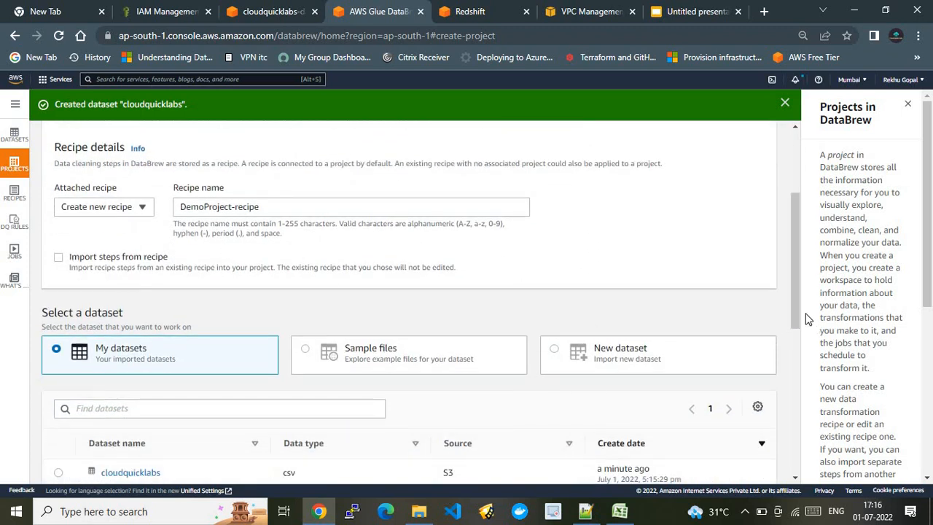
left_click_drag(794, 317, 783, 393)
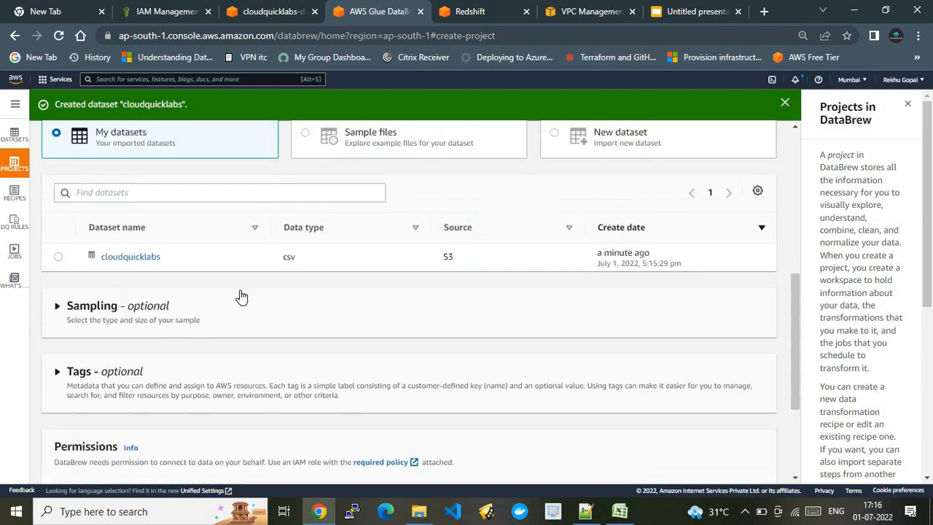
left_click(59, 257)
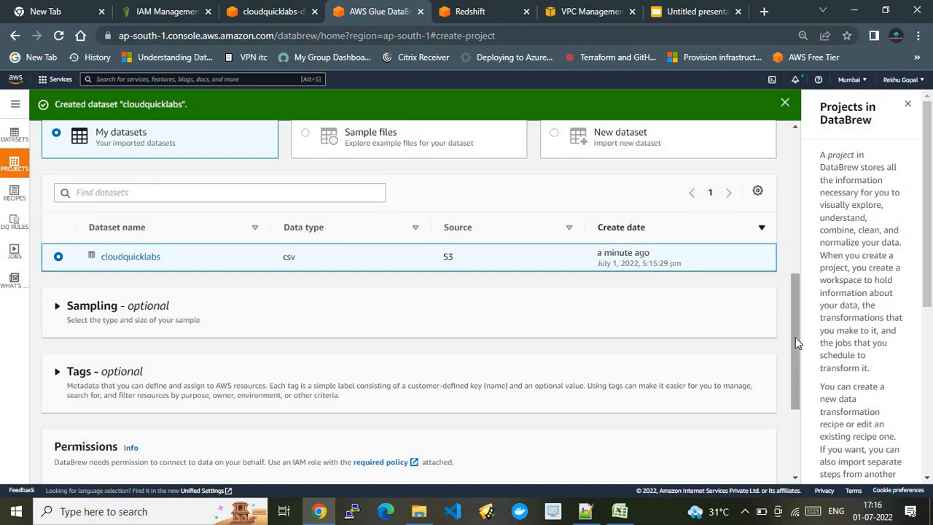
left_click_drag(794, 341, 778, 218)
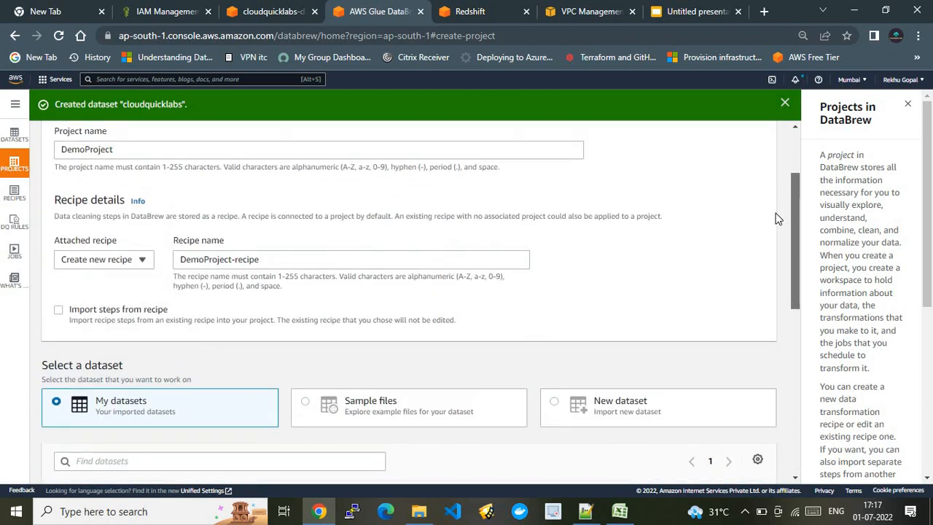
left_click(783, 104)
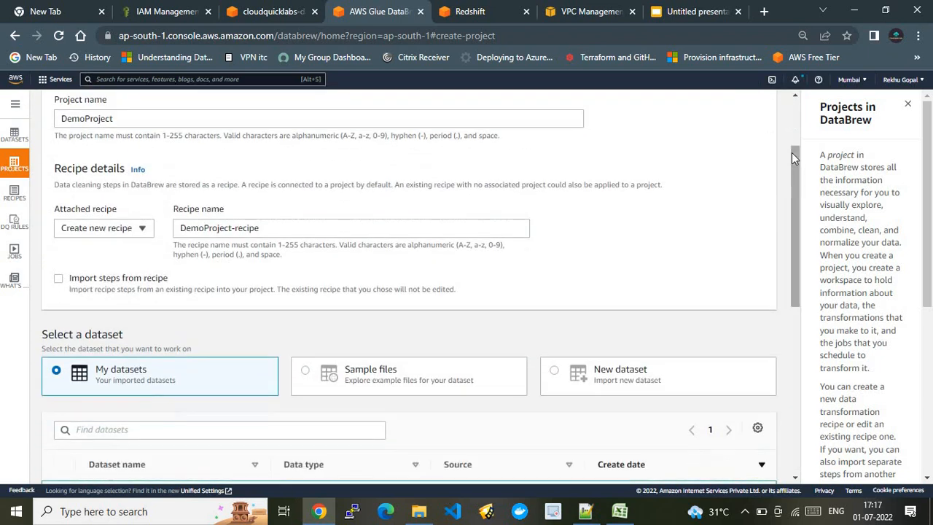
left_click_drag(794, 162, 790, 187)
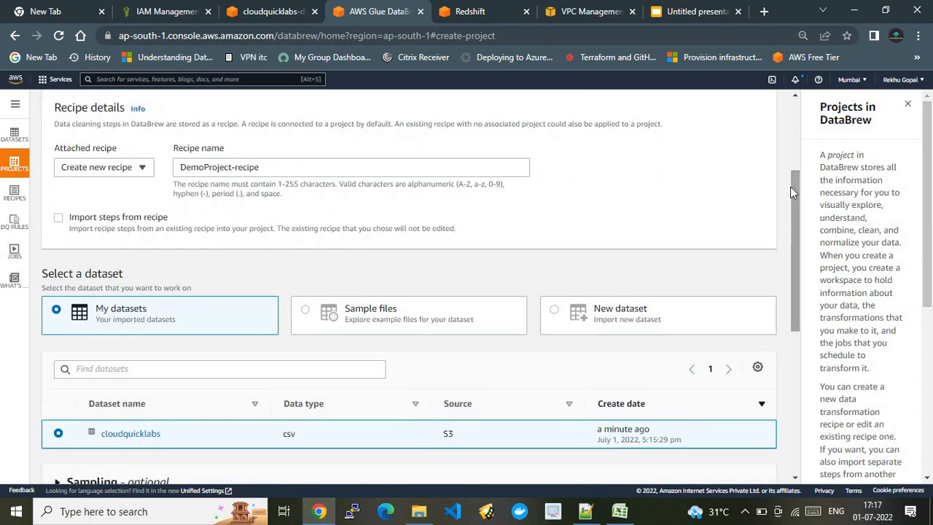
Set the project's permissions role to the existing AWSGlueDataBrewServiceRole-Test
left_click_drag(796, 204, 742, 296)
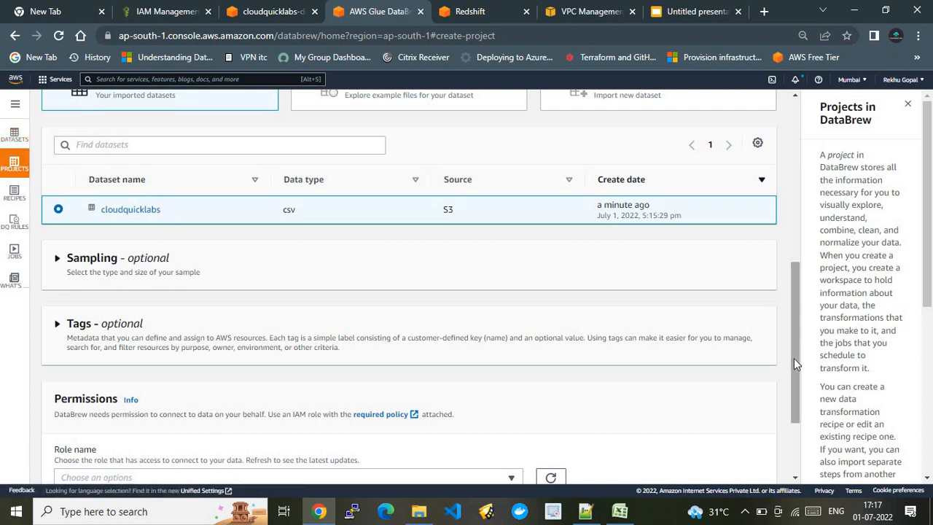
left_click_drag(791, 358, 798, 437)
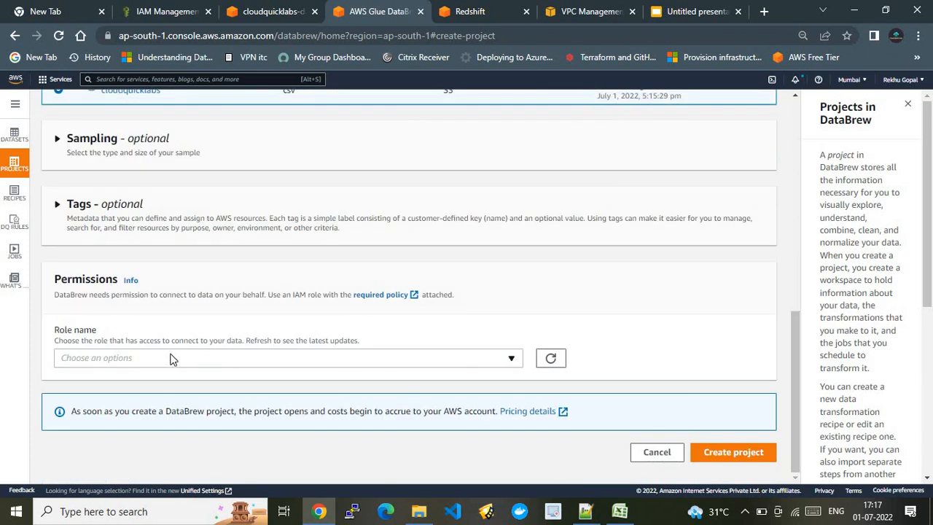
left_click(173, 358)
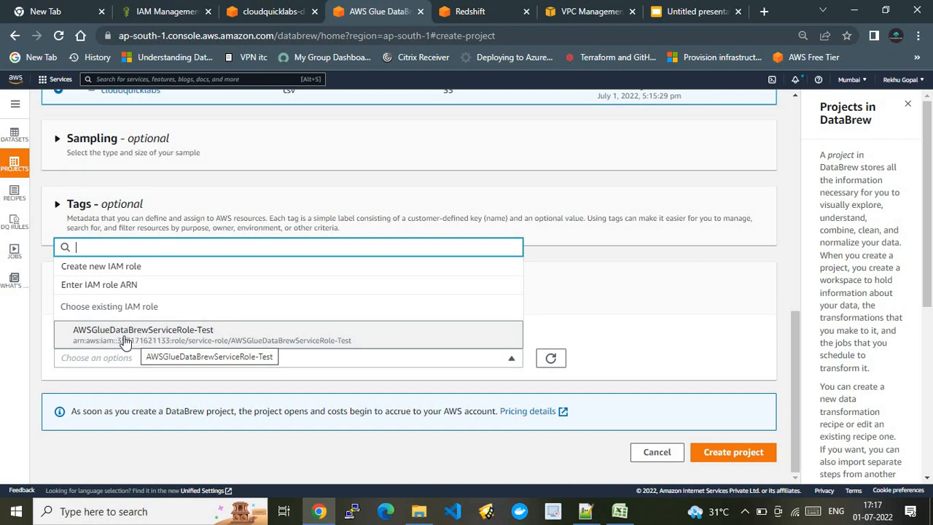
left_click(175, 335)
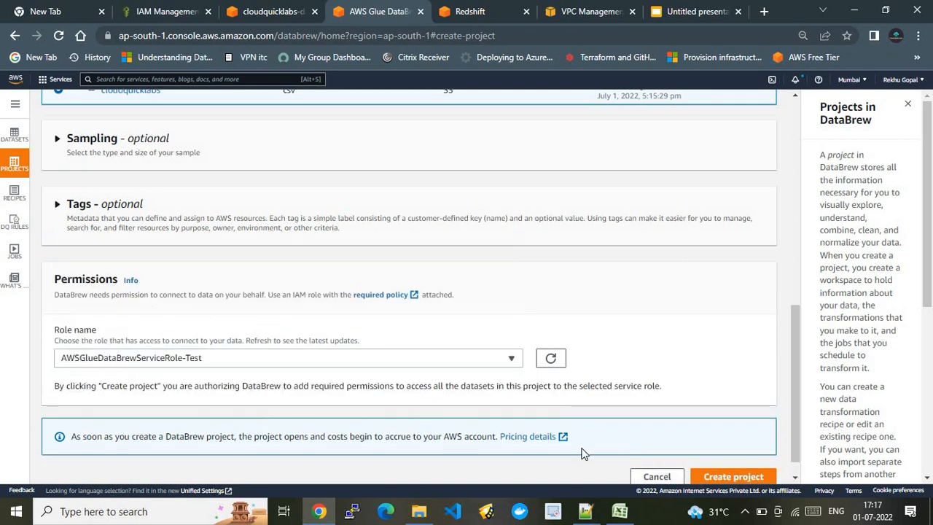
left_click_drag(795, 420, 795, 457)
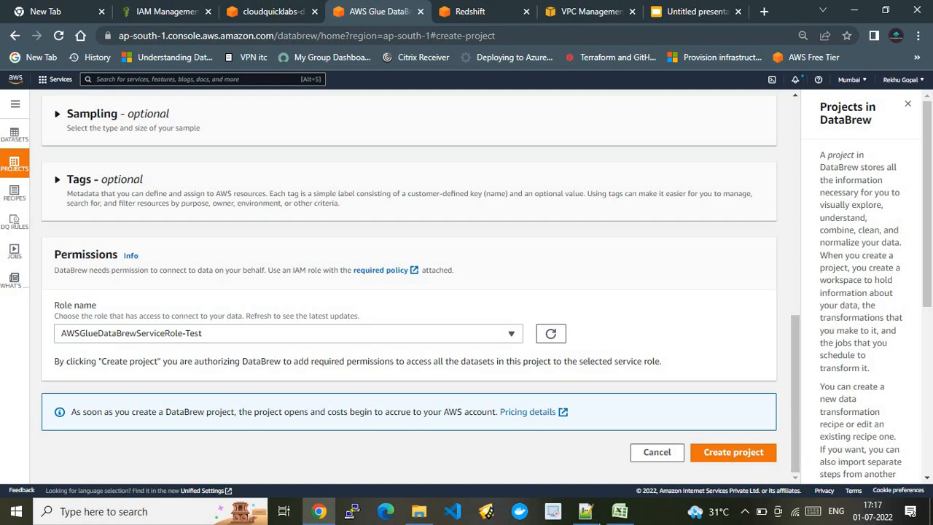
Check the databrew.amazonaws.com service name in Helpfile.json in Notepad++ and return to the project creation form
left_click(585, 511)
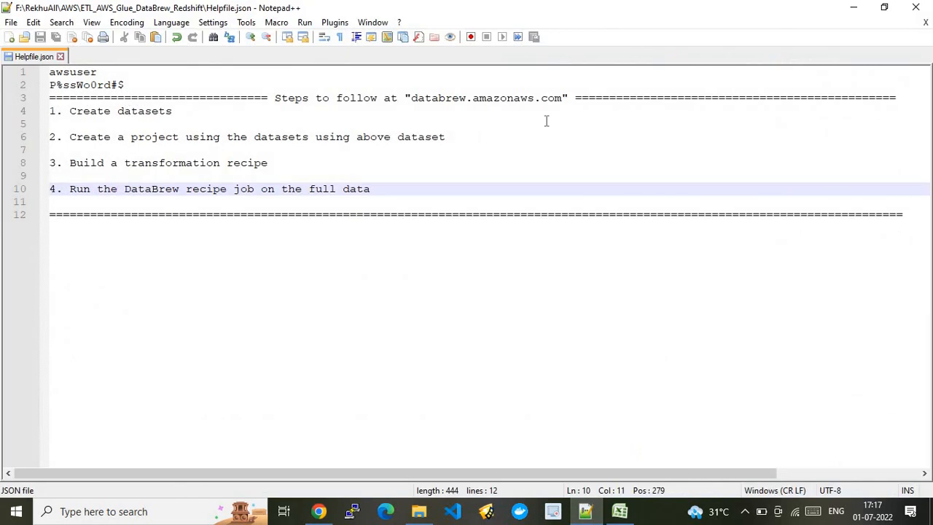
left_click_drag(412, 98, 561, 97)
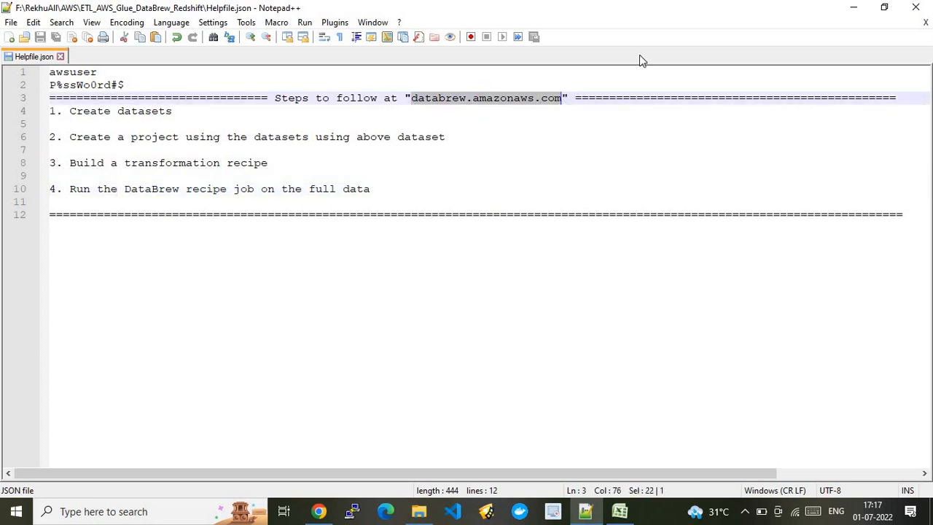
left_click(854, 7)
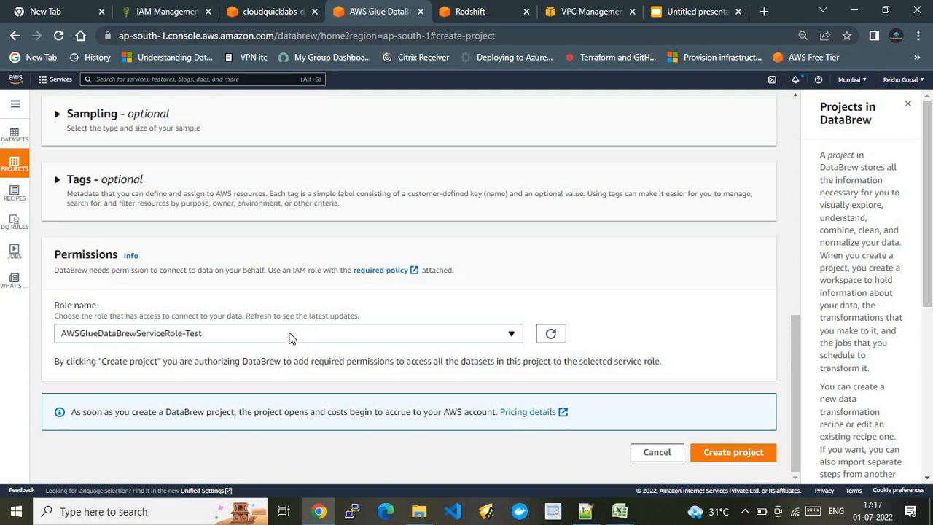
left_click(585, 514)
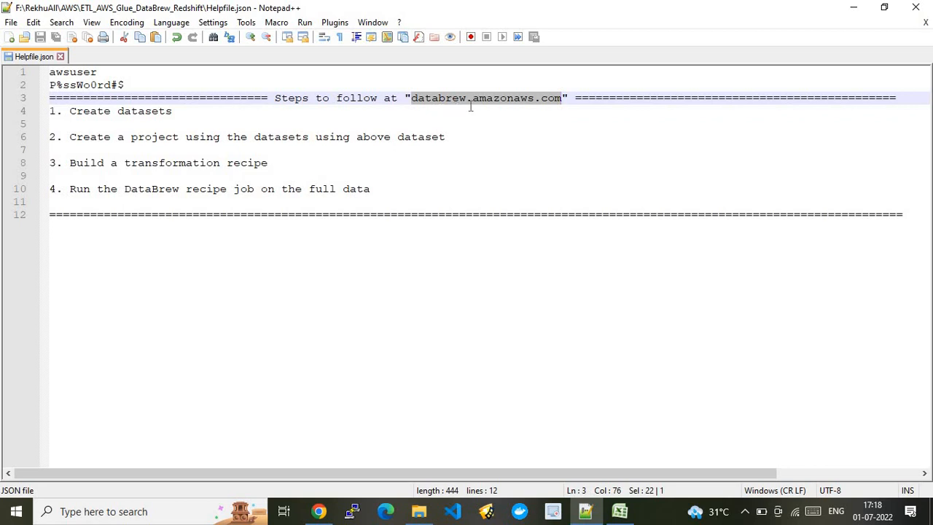
left_click(852, 9)
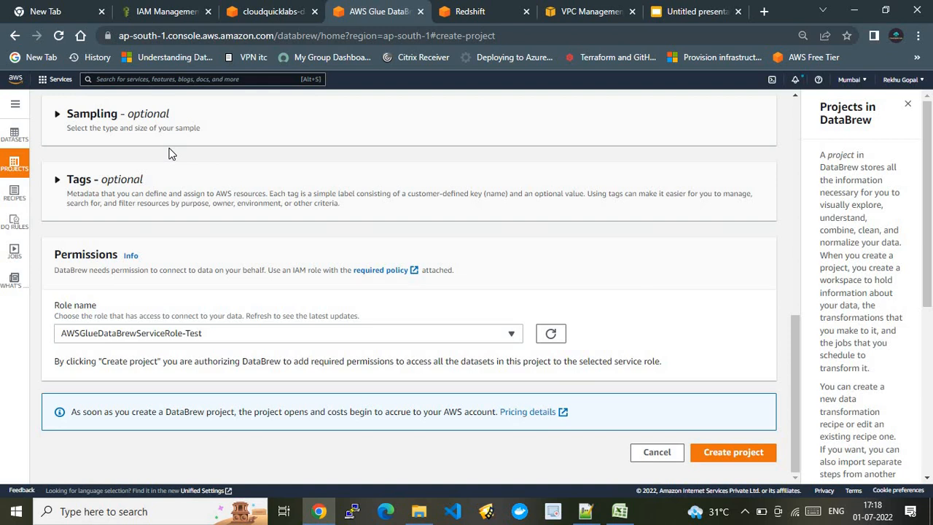
Switch to the IAM page of AWSGlueDataBrewServiceRole-Test, reduce its browser zoom, and dismiss the policy attachment notice
left_click(153, 10)
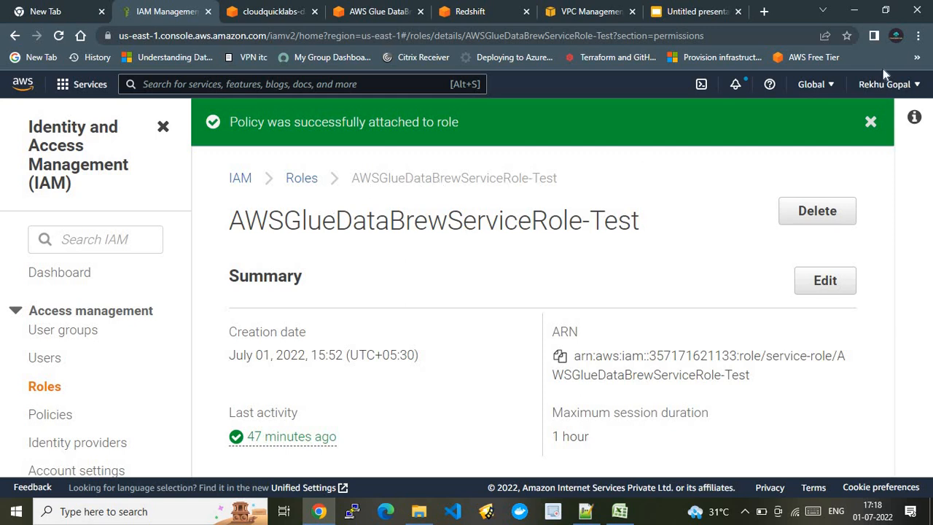
left_click(917, 36)
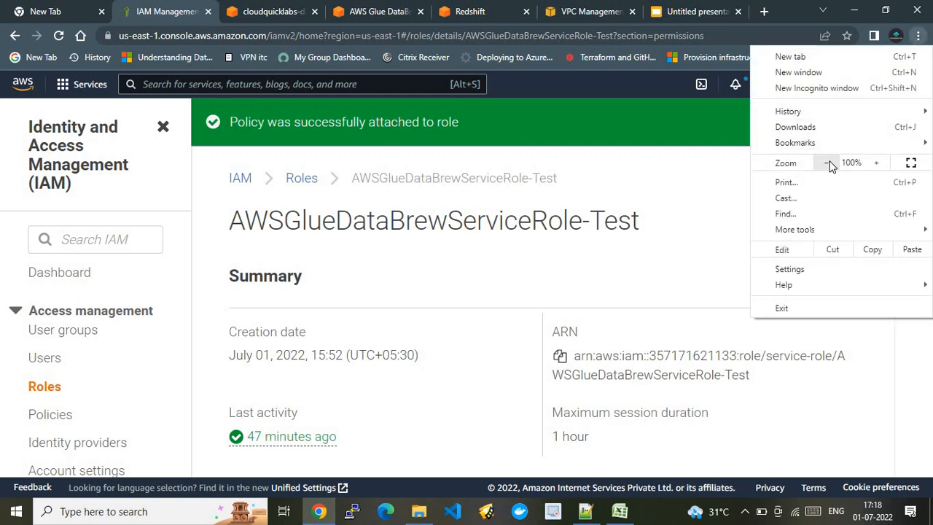
left_click(828, 164)
left_click(828, 164)
left_click(828, 164)
left_click(828, 164)
left_click(829, 164)
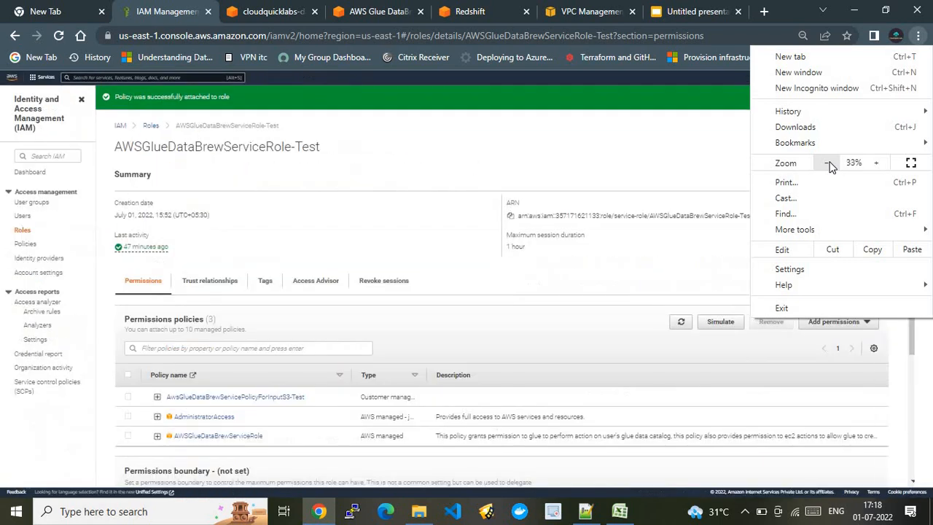
left_click(828, 164)
left_click(877, 162)
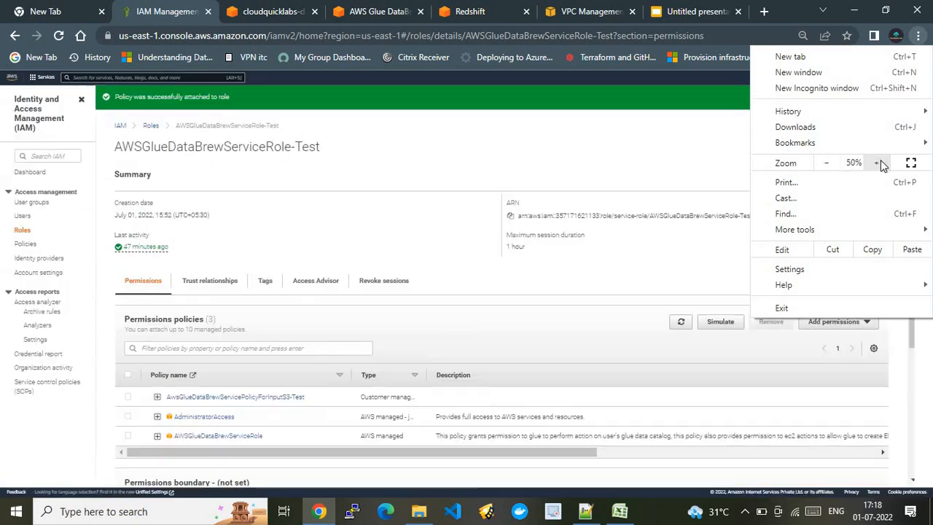
left_click(877, 162)
left_click(531, 221)
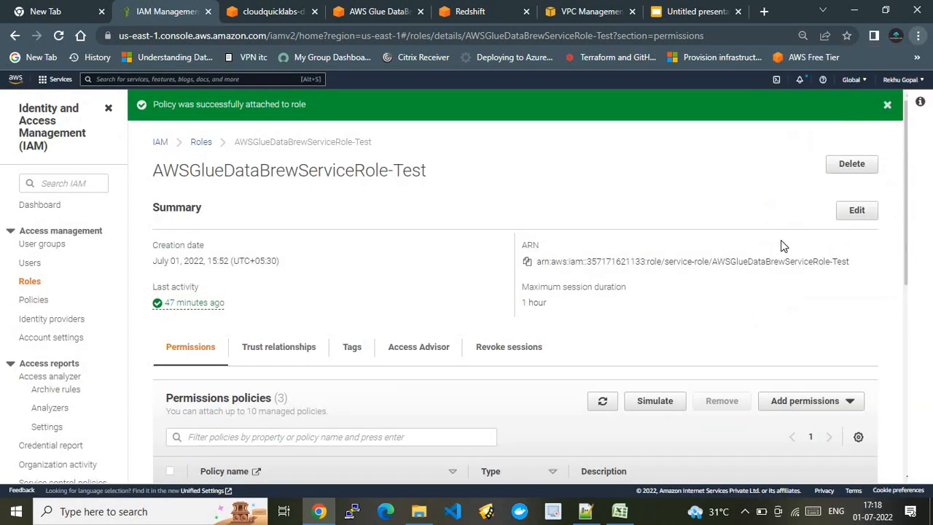
left_click(886, 106)
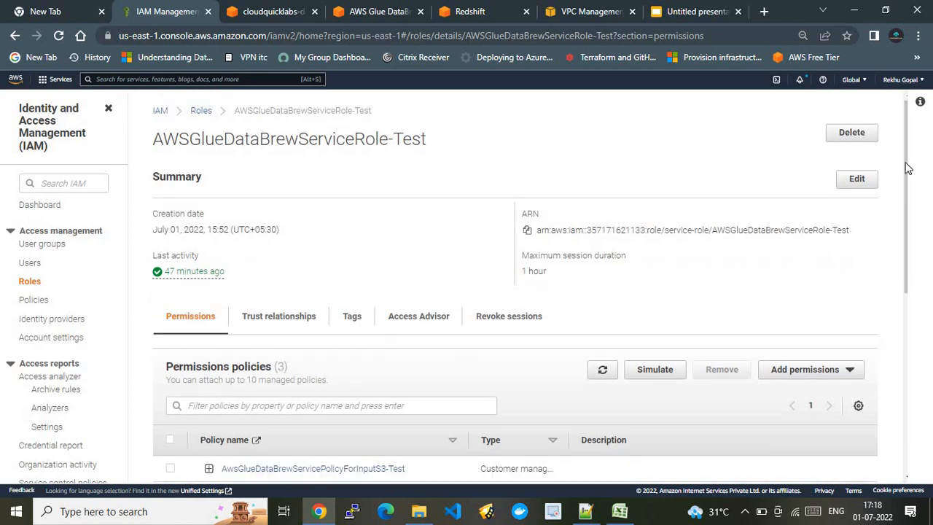
Examine the role's attached permissions policies and the service principal in its trust relationship
scroll(906, 226, "down", 3)
left_click_drag(906, 247, 906, 254)
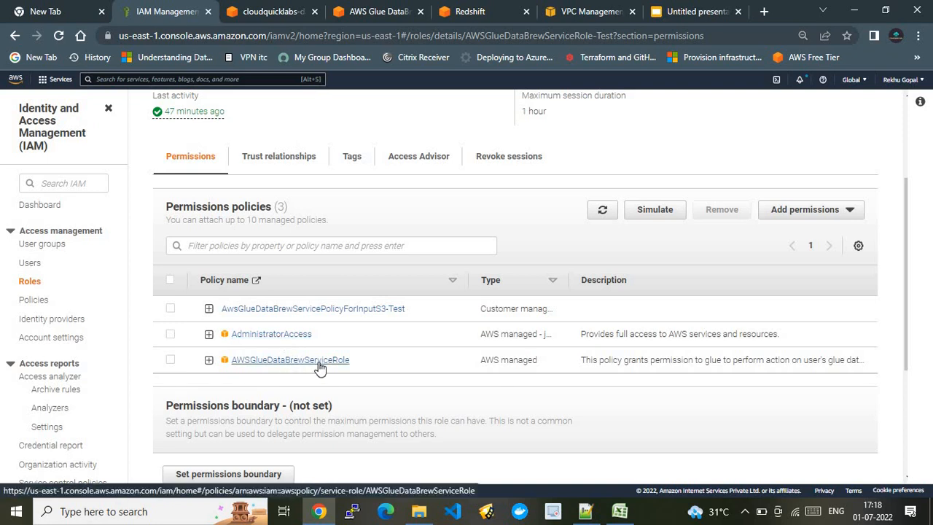
left_click_drag(319, 368, 348, 119)
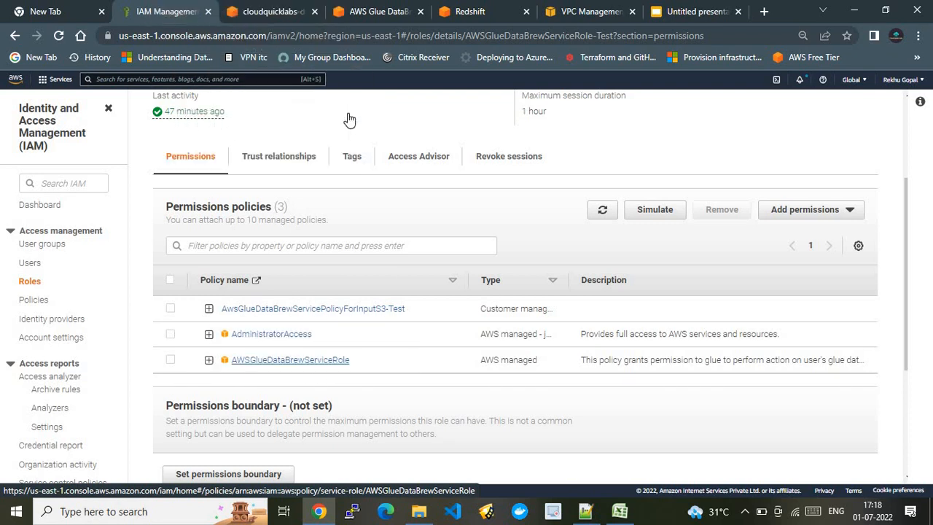
left_click(287, 160)
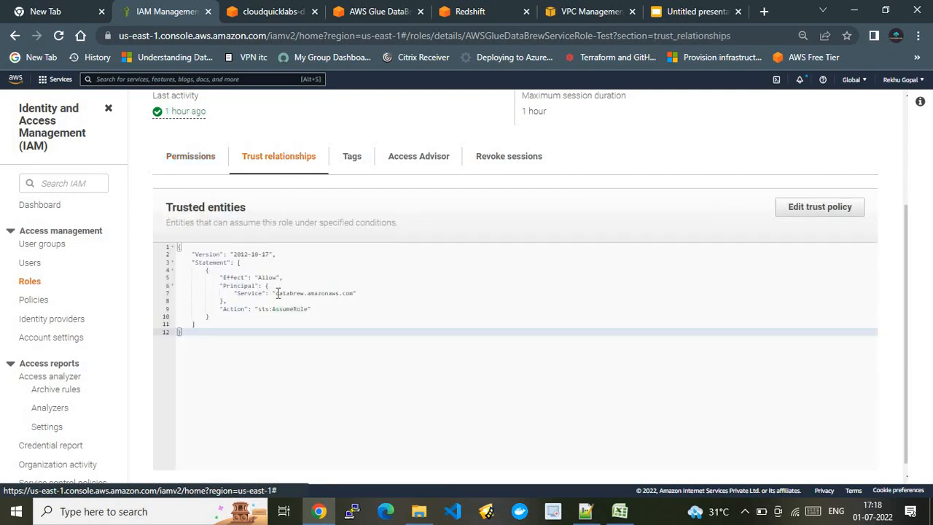
left_click_drag(277, 293, 358, 293)
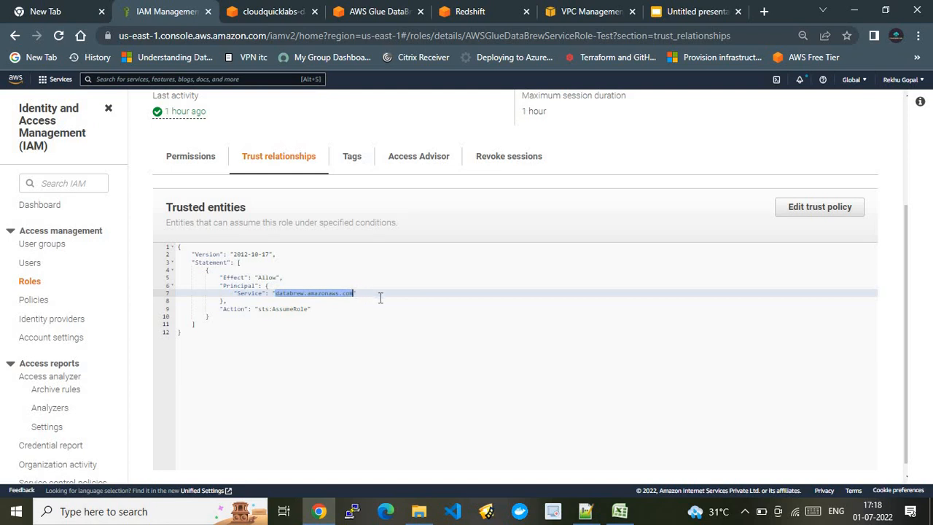
Return to the DataBrew project form and create the DemoProject project
left_click(371, 13)
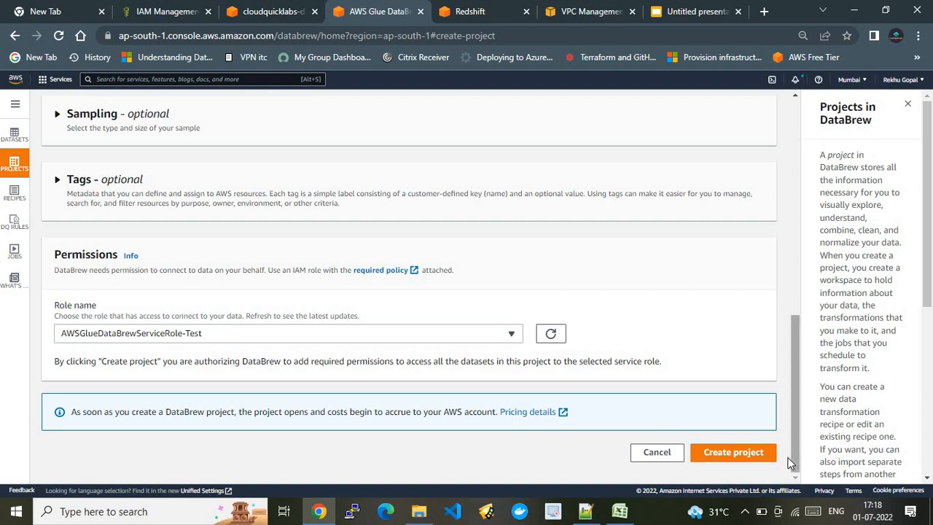
left_click(756, 456)
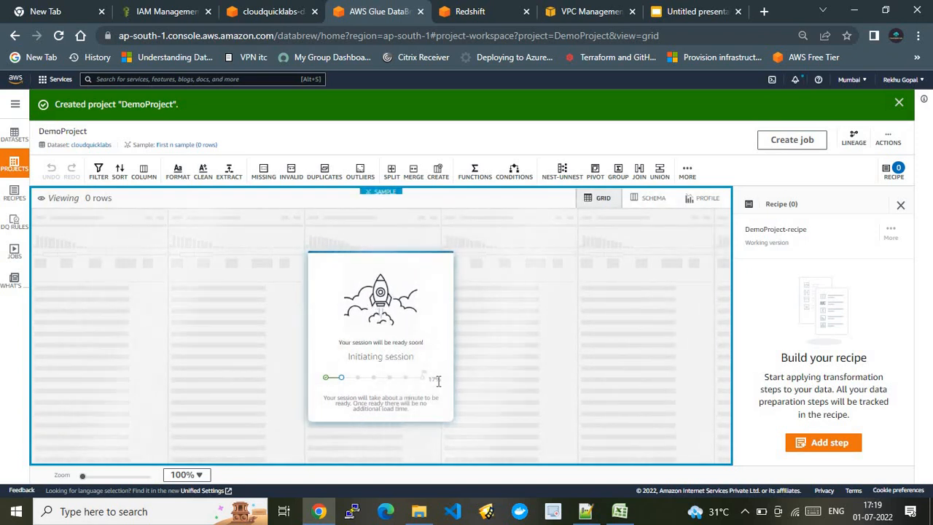
Check the ETL diagram slide, redshift-cluster-1's properties and the VPC endpoints list, dismissing the endpoint creation notice
left_click(692, 12)
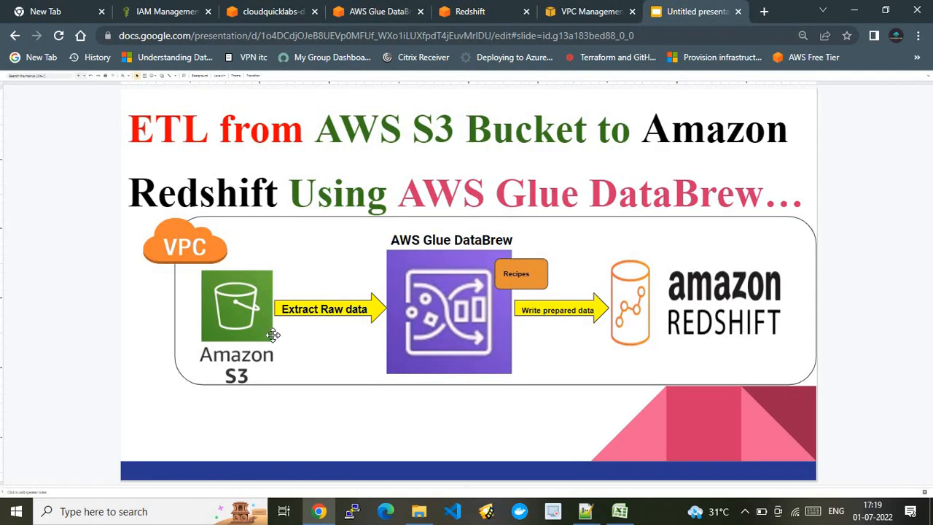
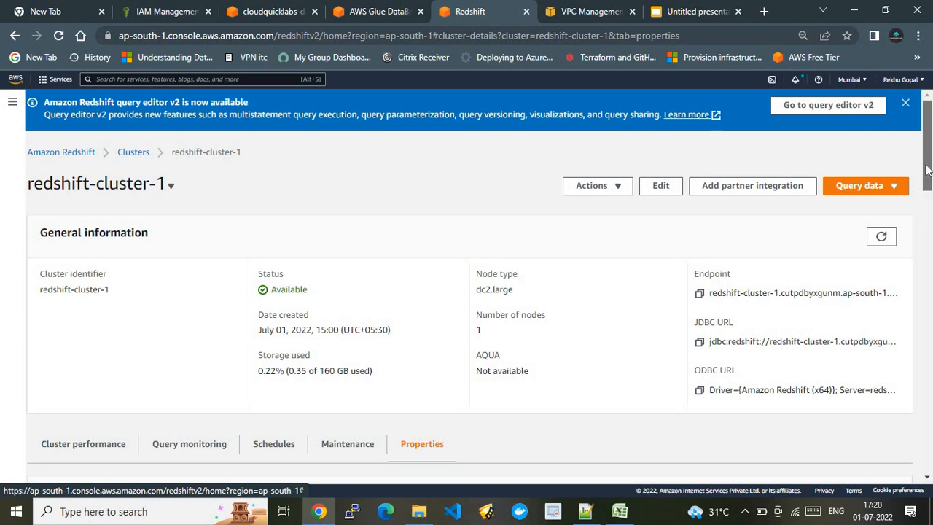
scroll(929, 211, "down", 4)
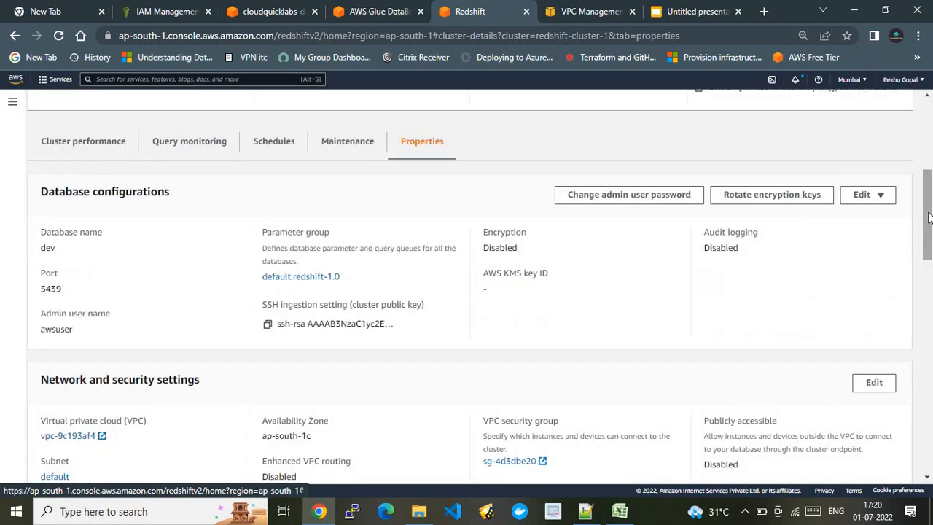
left_click(575, 13)
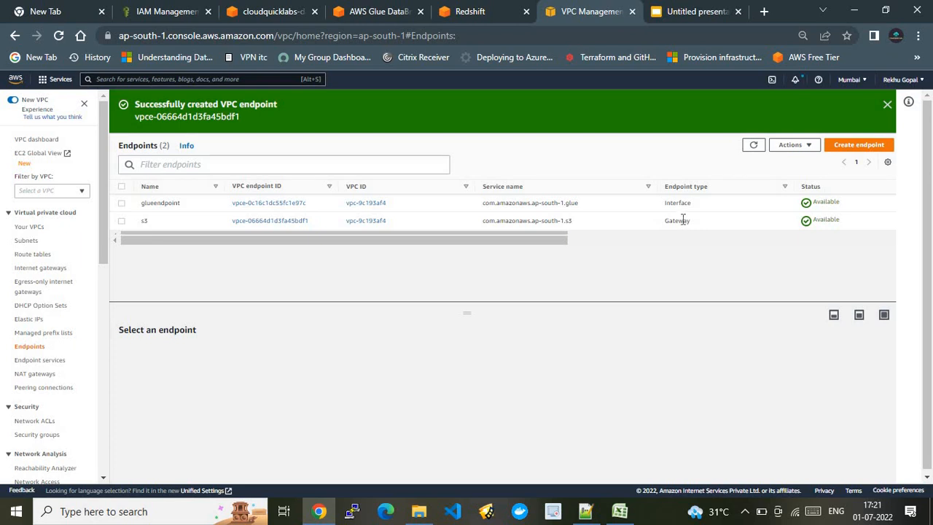
left_click(887, 104)
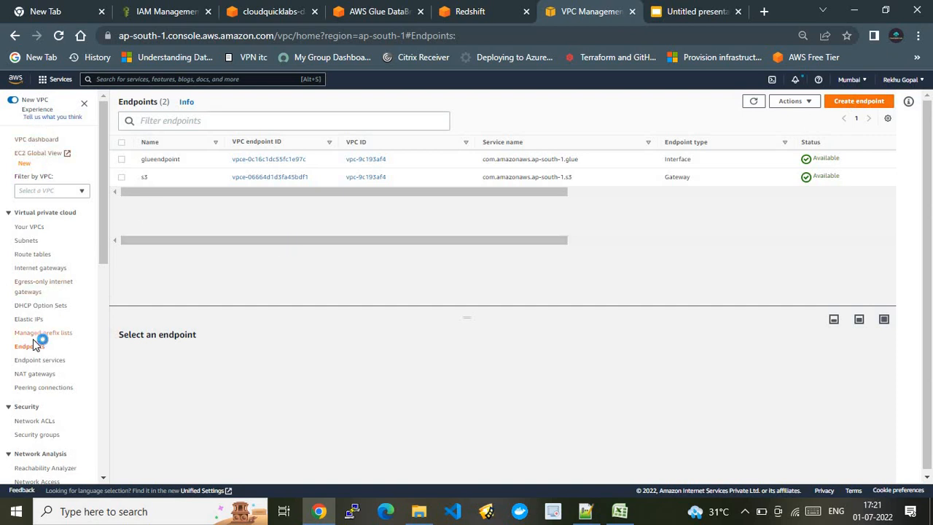
left_click(838, 103)
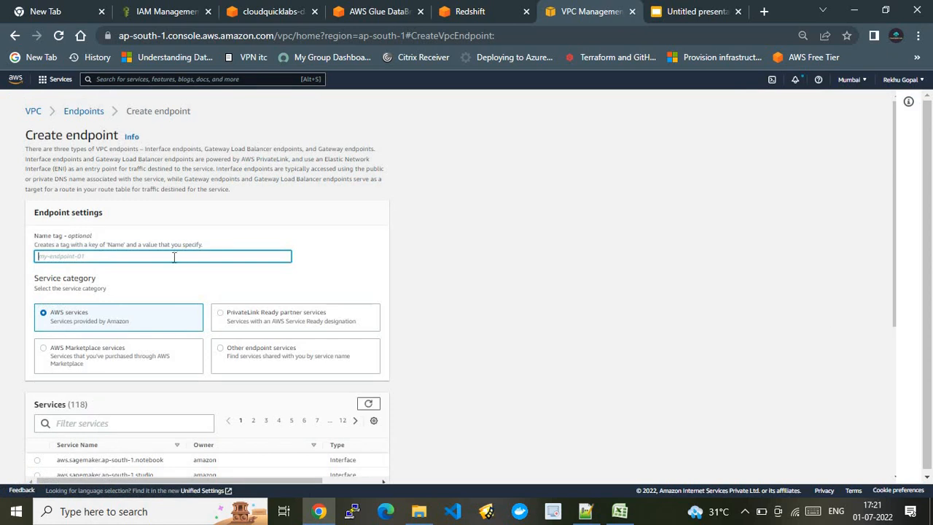
type("glue")
scroll(896, 338, "down", 4)
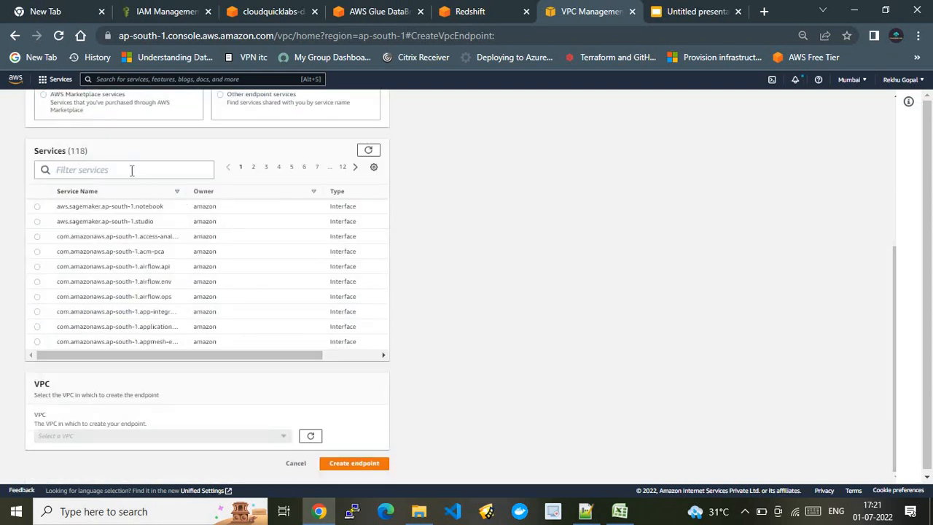
left_click(131, 170)
type("glue")
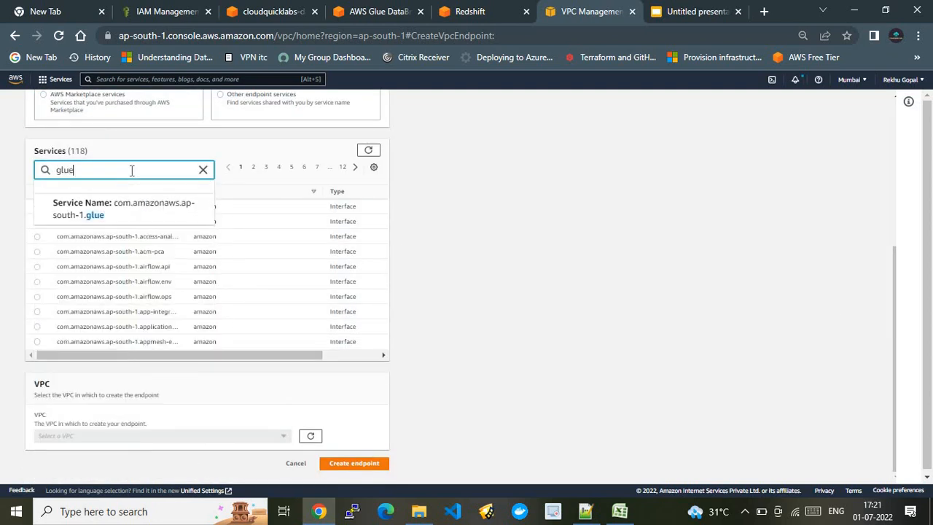
left_click(116, 215)
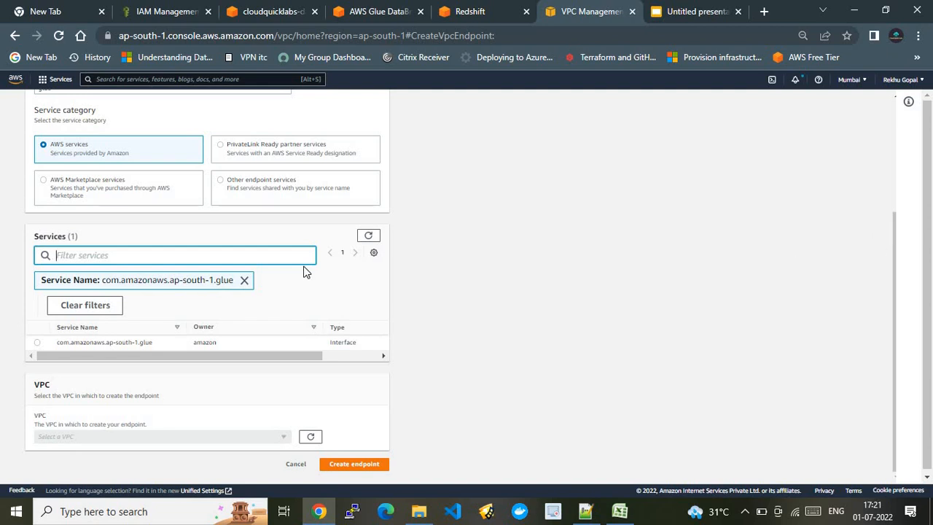
left_click_drag(892, 252, 894, 92)
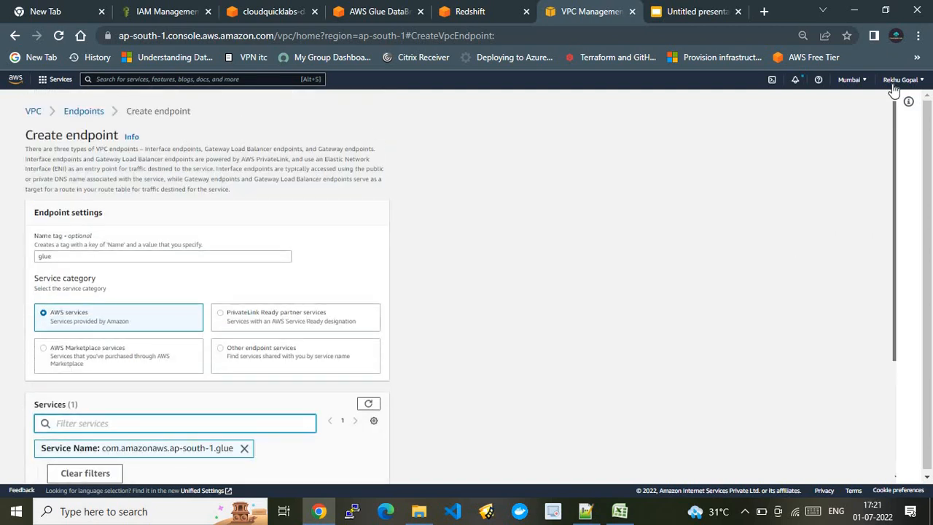
left_click(84, 113)
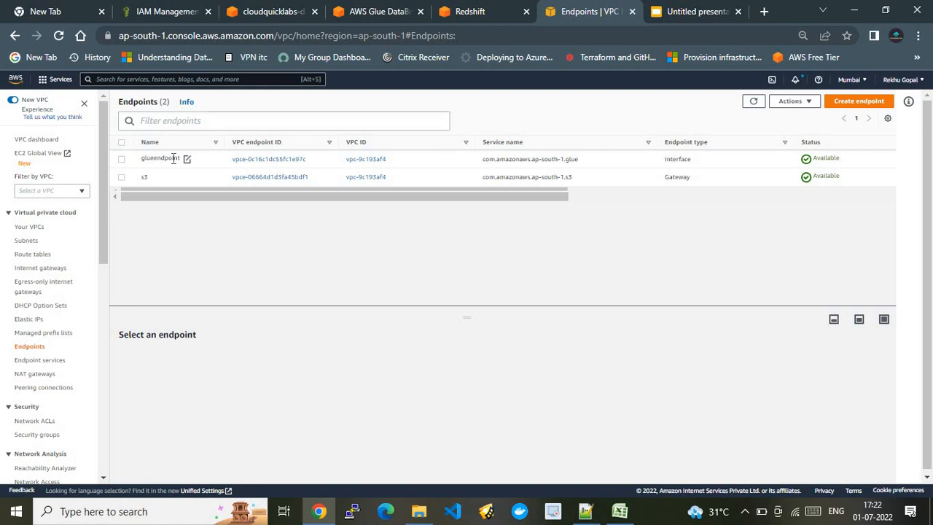
Switch to the DataBrew project and to order_data_part3.csv in Excel, and examine the file's columns from order_id to transaction_date
left_click(394, 5)
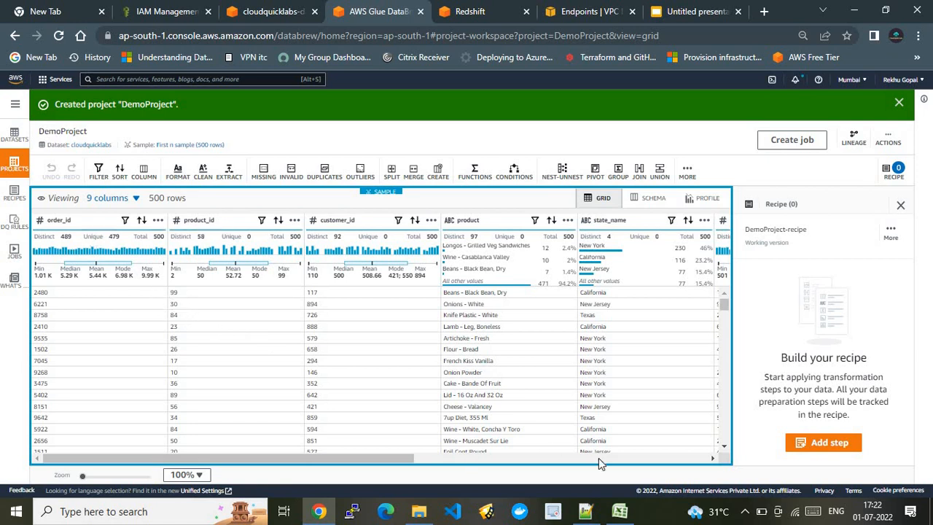
left_click(619, 513)
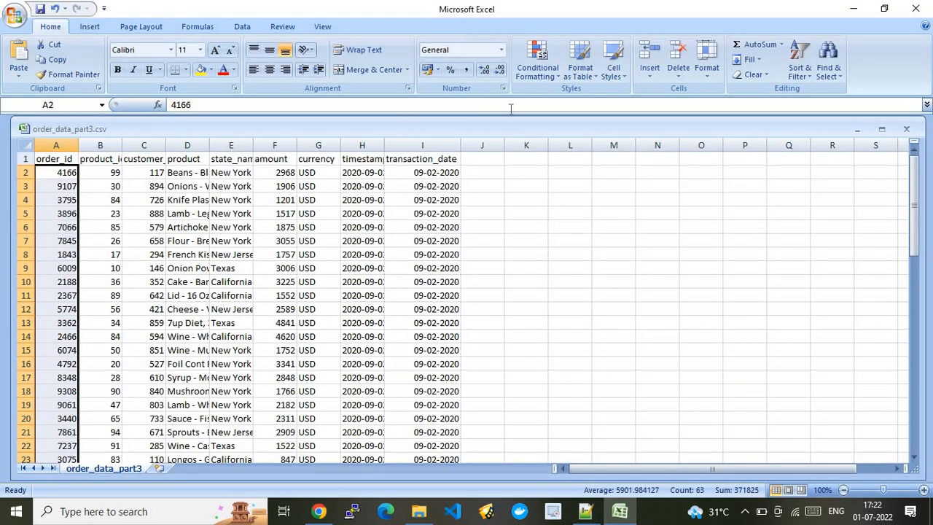
left_click(850, 14)
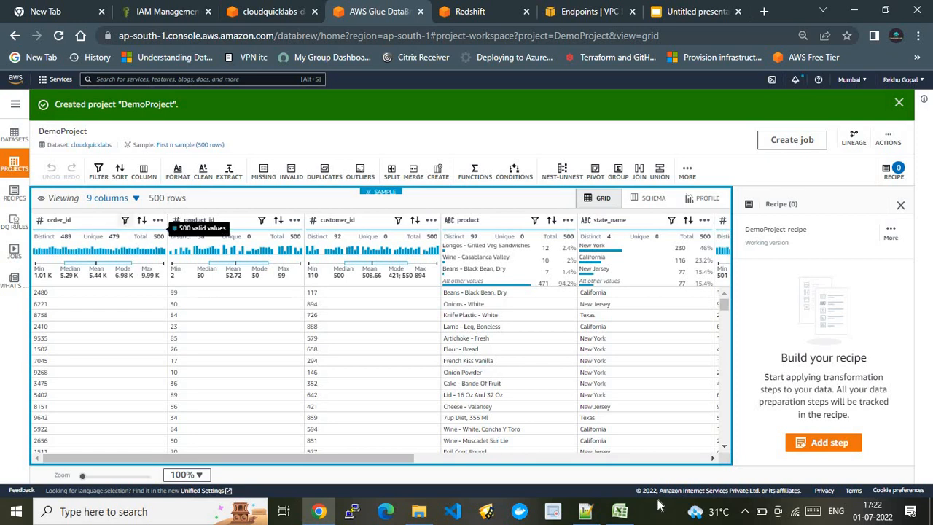
left_click(616, 514)
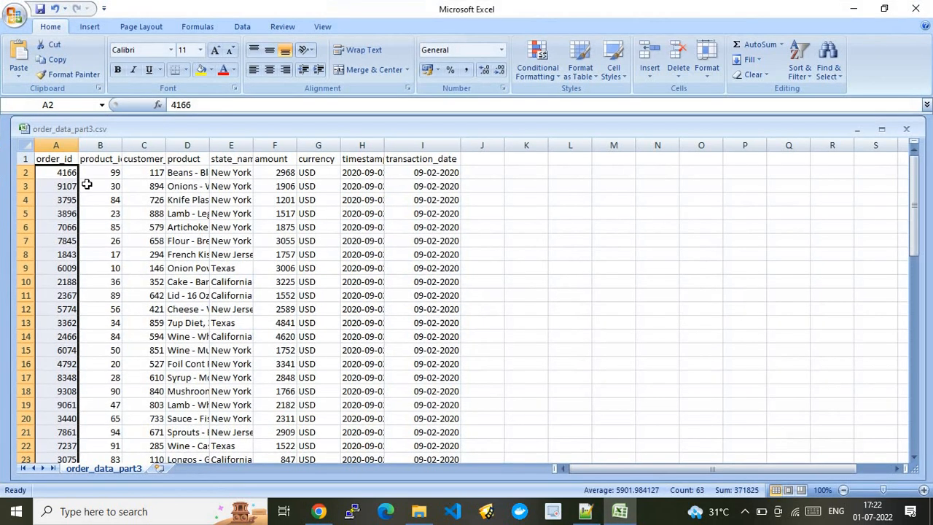
left_click(55, 159)
left_click(96, 162)
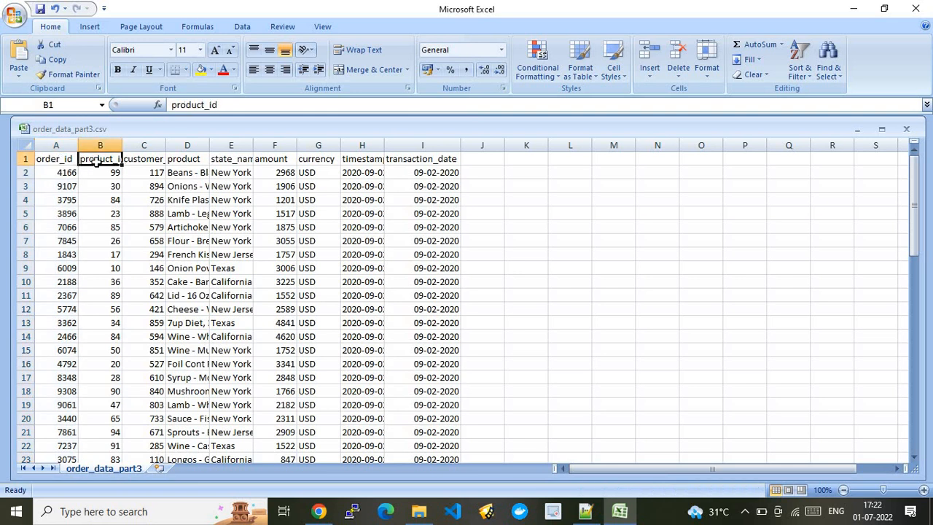
left_click(136, 165)
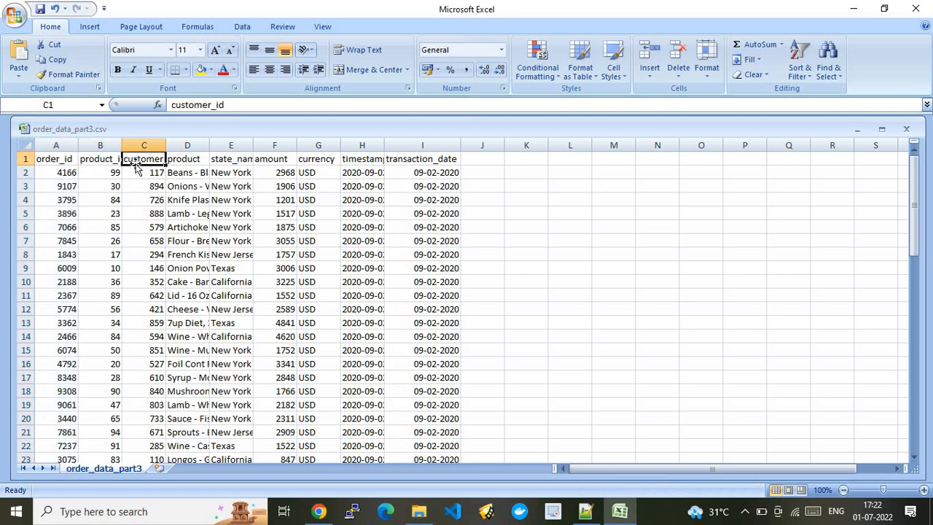
left_click(64, 158)
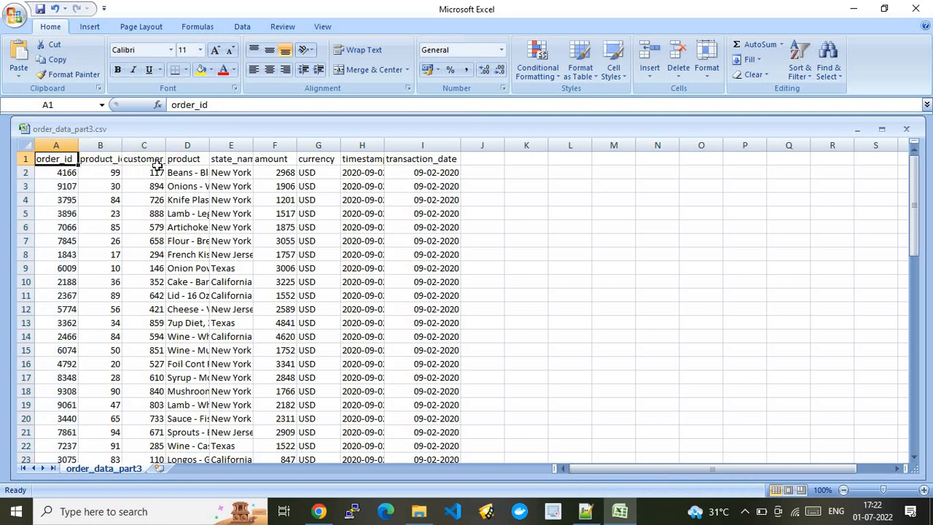
left_click(186, 160)
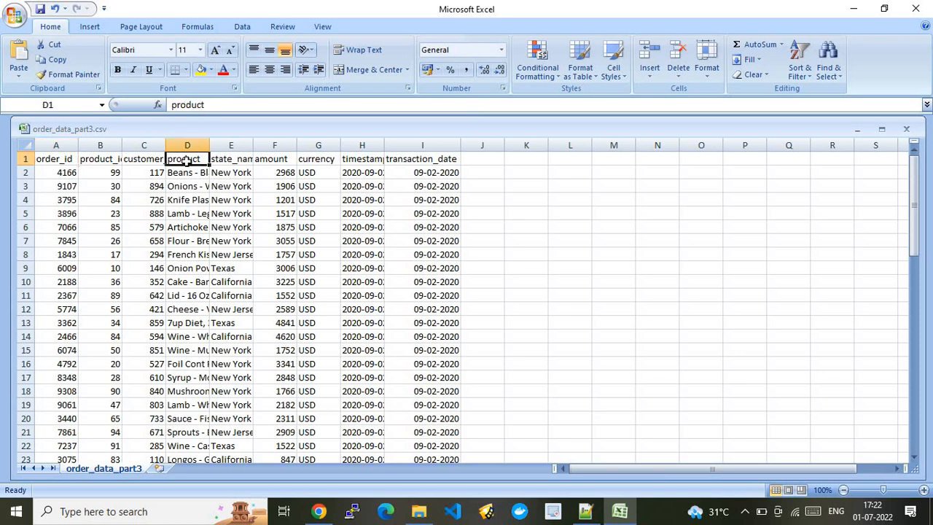
left_click(287, 169)
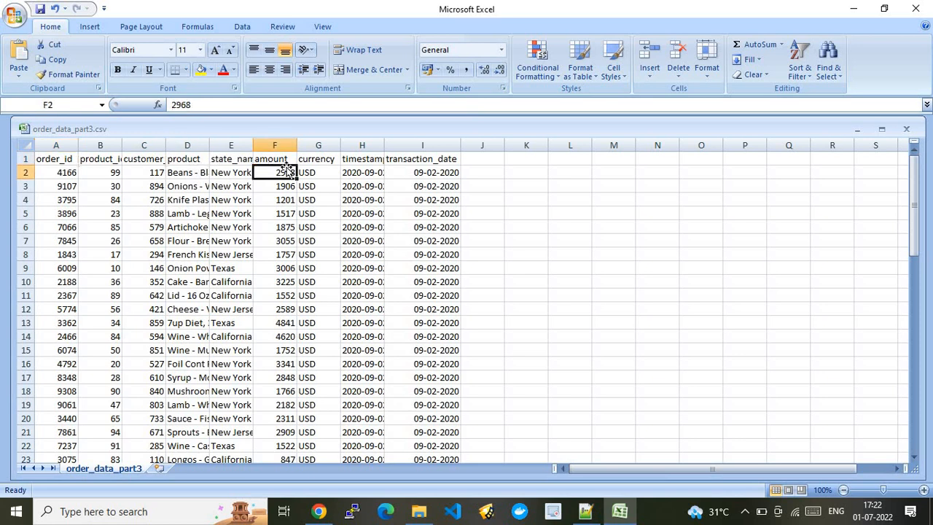
left_click(436, 164)
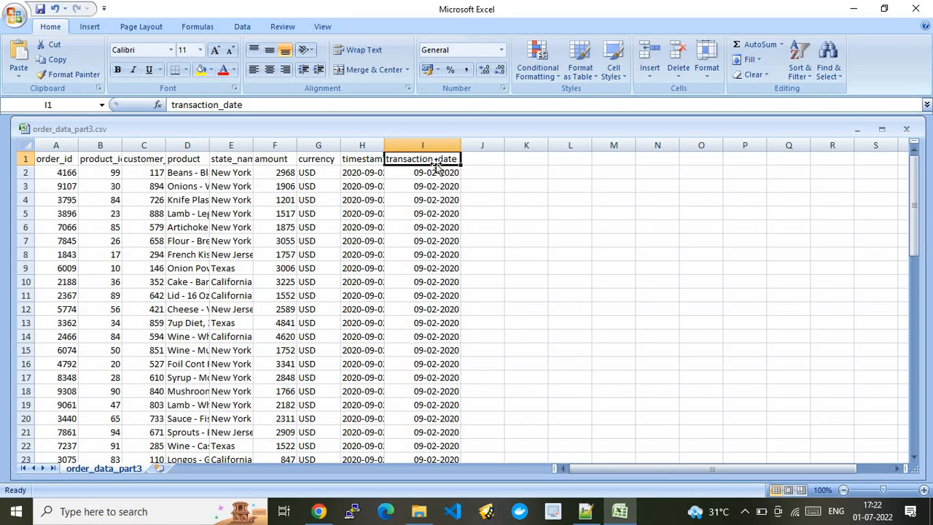
Return to the DataBrew project, examine all columns of the sample grid, and check the steps to follow in Helpfile.json in Notepad++
left_click(318, 511)
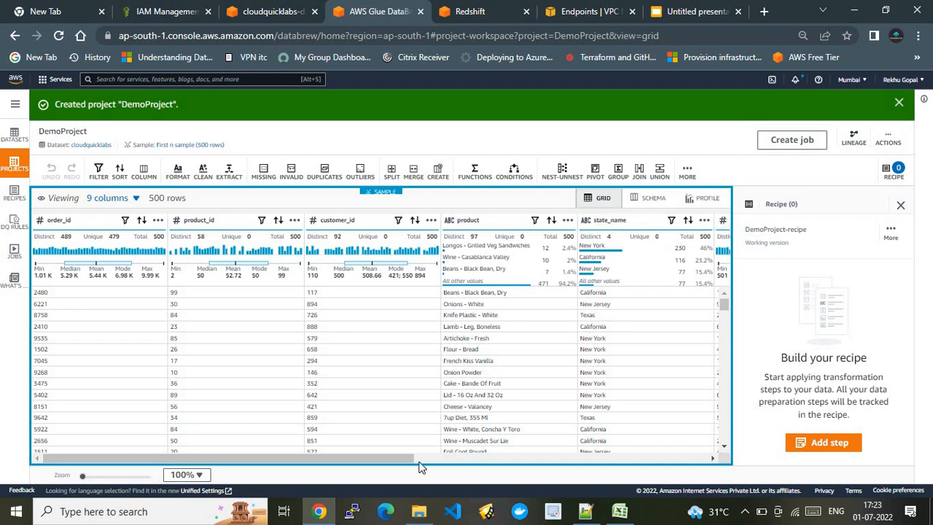
left_click_drag(426, 449, 692, 454)
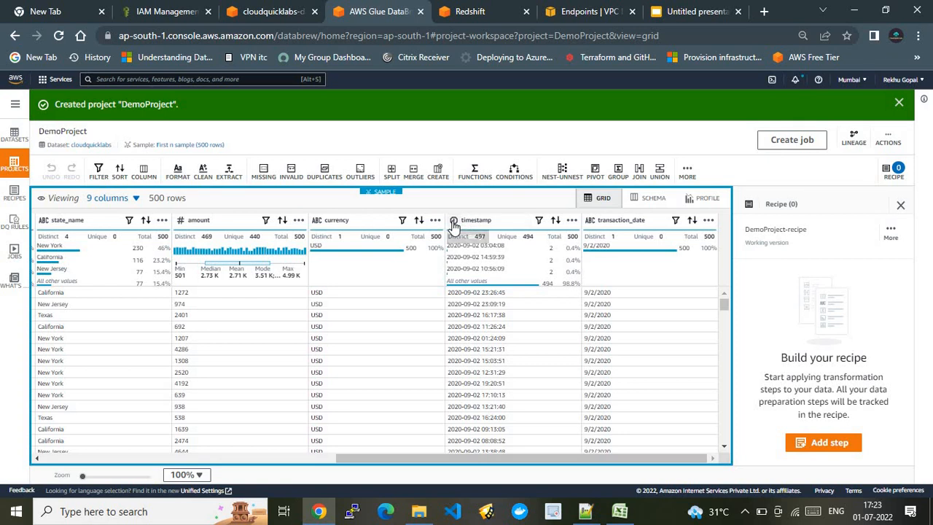
left_click_drag(552, 459, 161, 453)
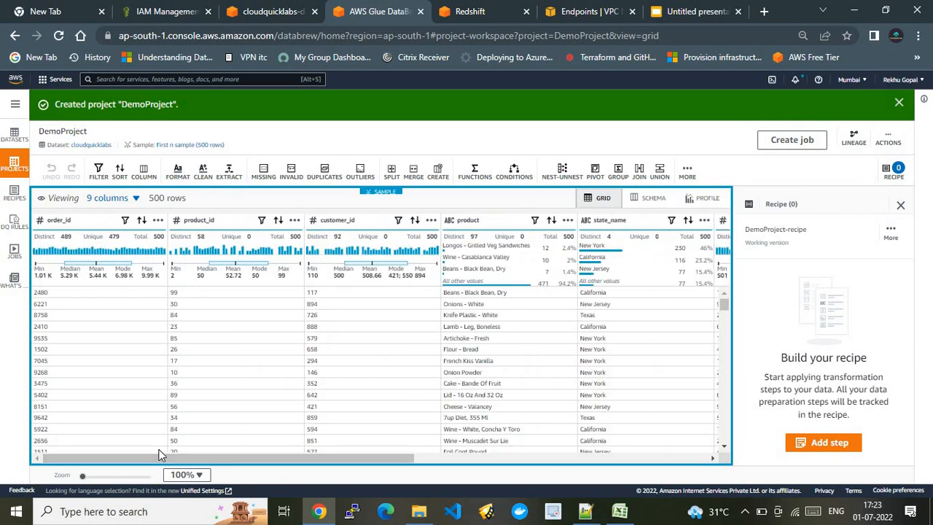
left_click(585, 511)
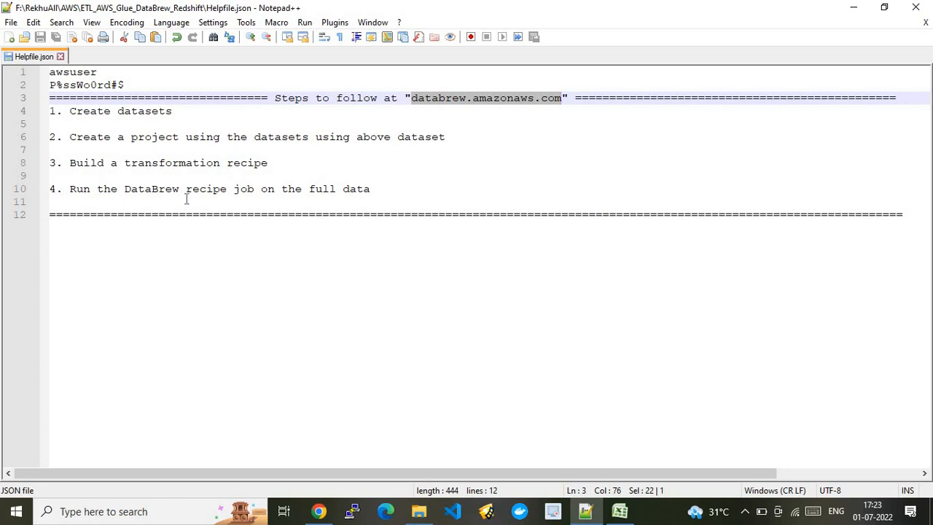
left_click(851, 9)
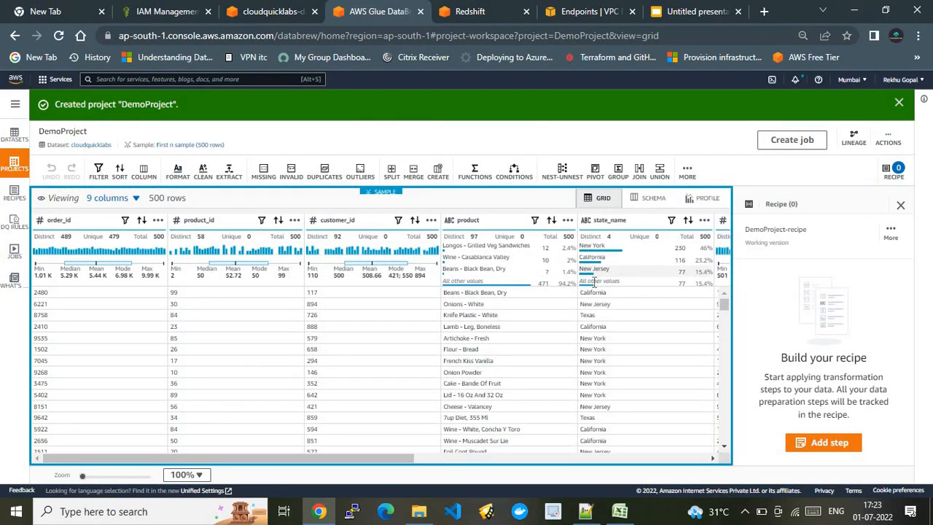
left_click(888, 182)
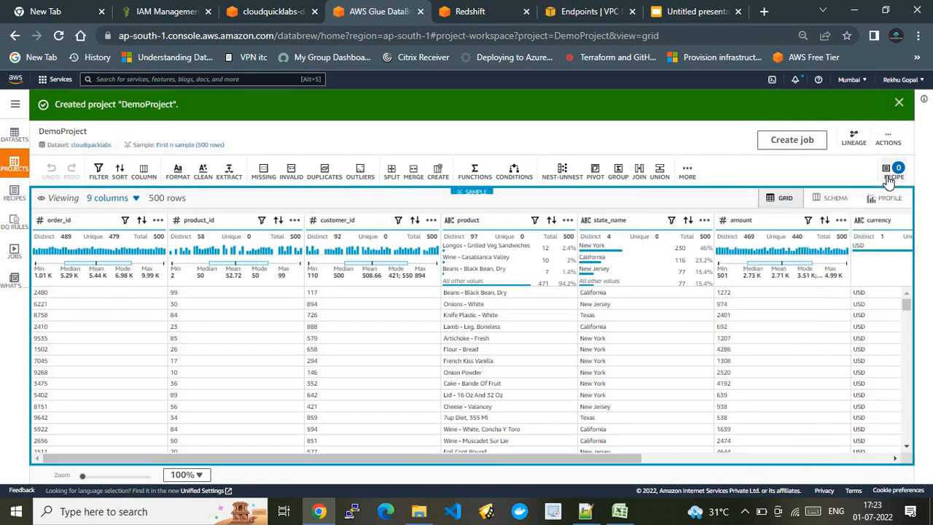
left_click(888, 180)
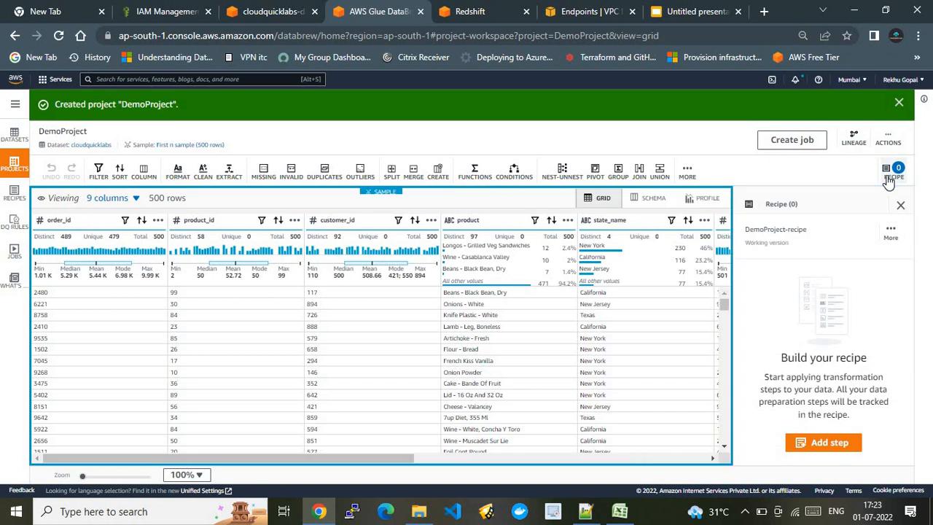
left_click(831, 443)
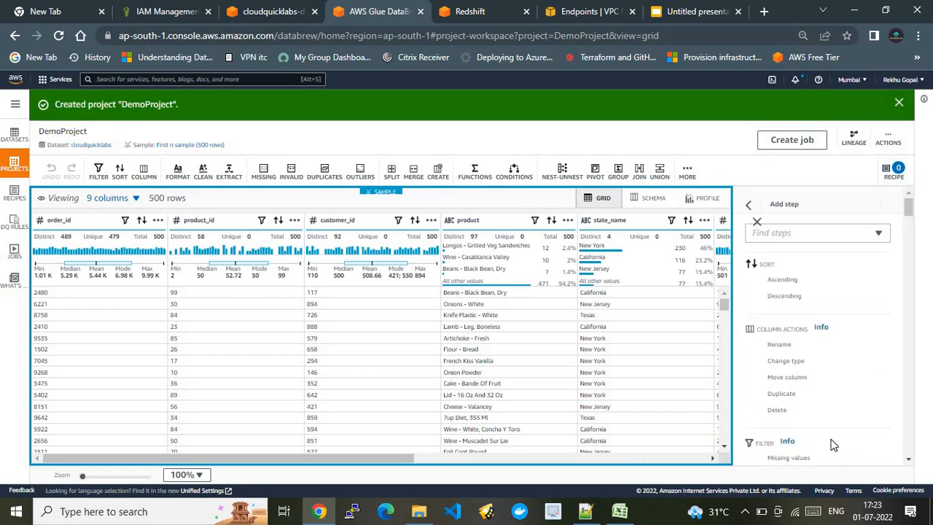
left_click(802, 239)
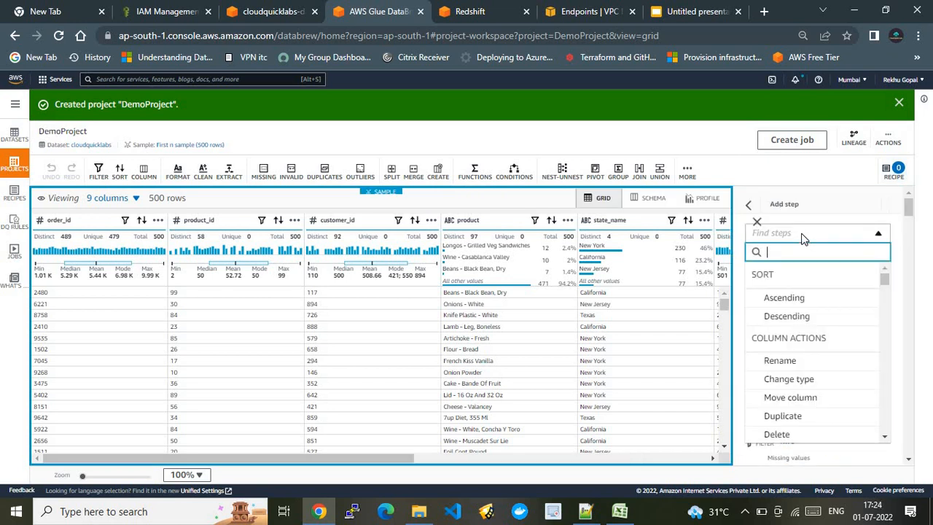
left_click(757, 223)
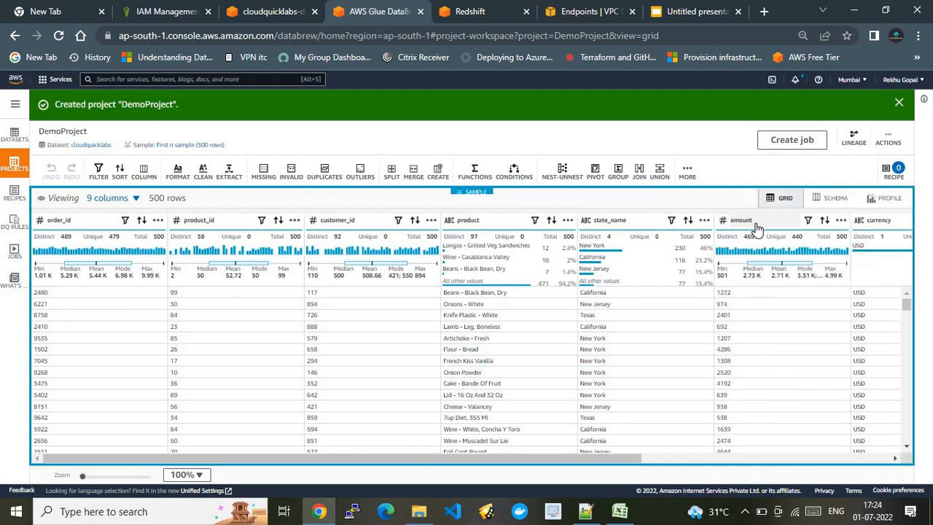
Open the project's recipe and start a Delete column step with timestamp selected as a source column
left_click(890, 178)
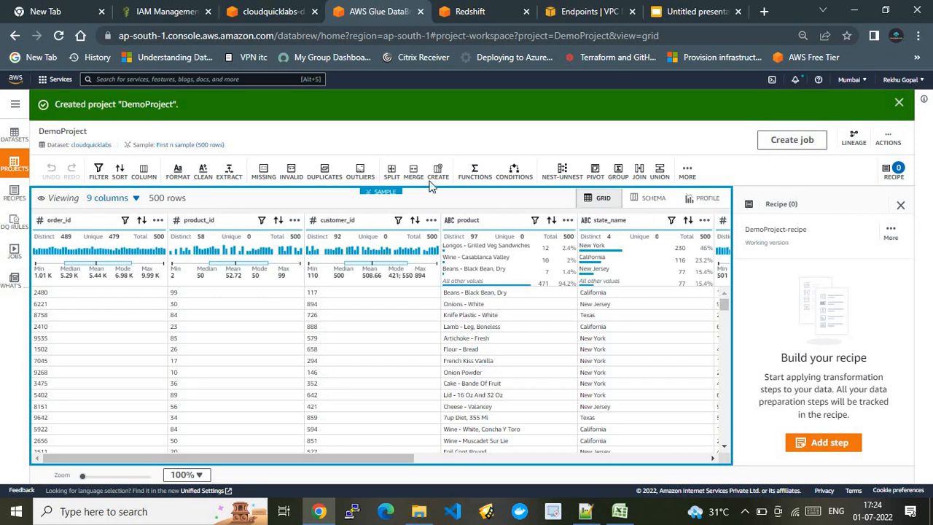
left_click(144, 175)
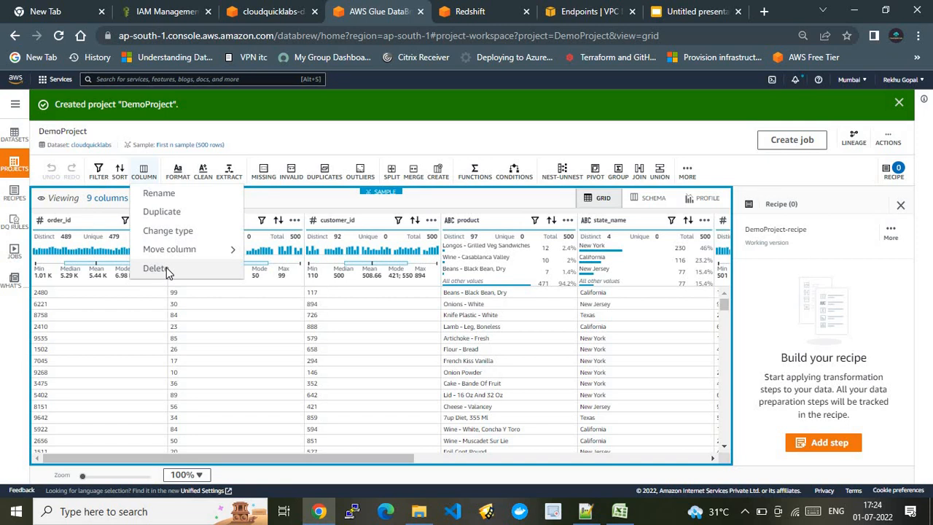
left_click(166, 270)
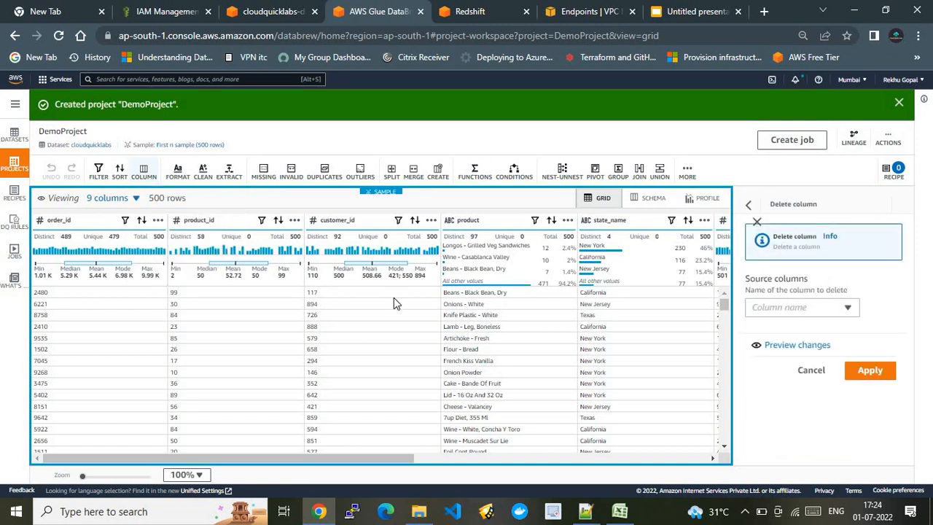
left_click(789, 307)
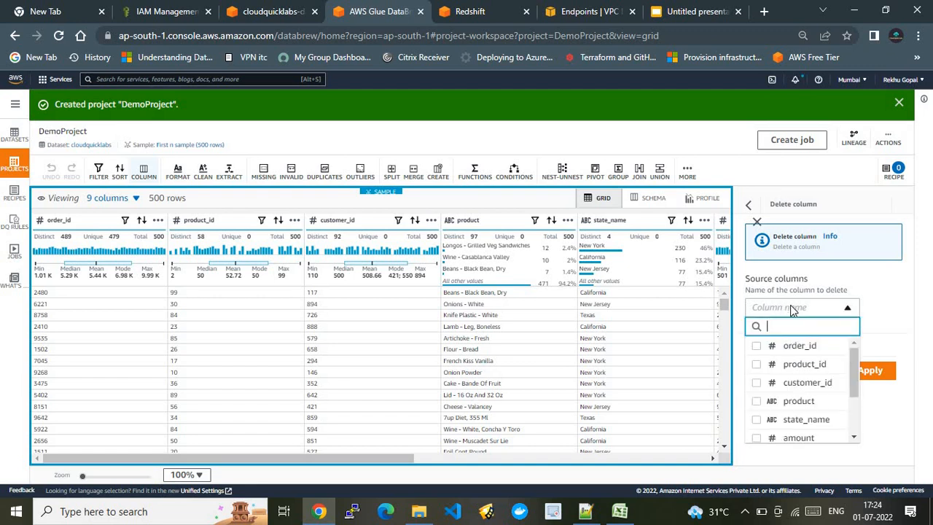
left_click(756, 347)
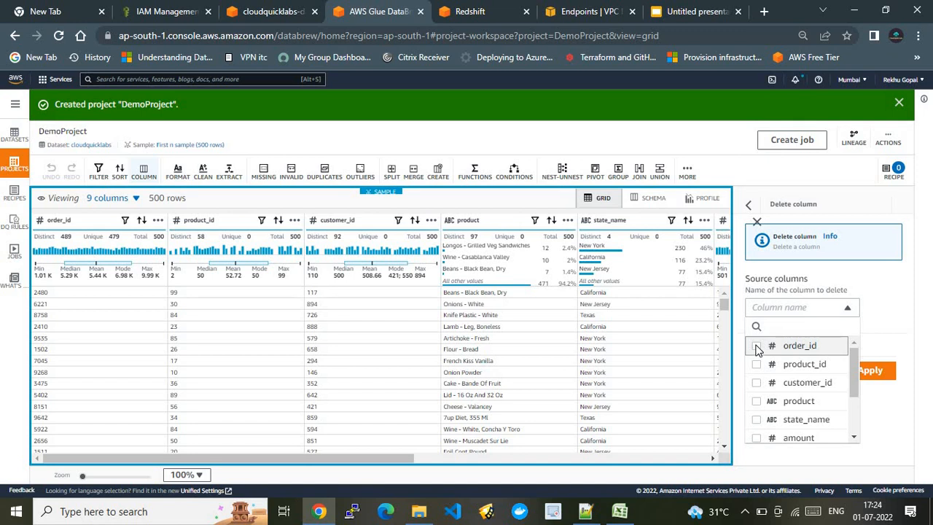
left_click(758, 347)
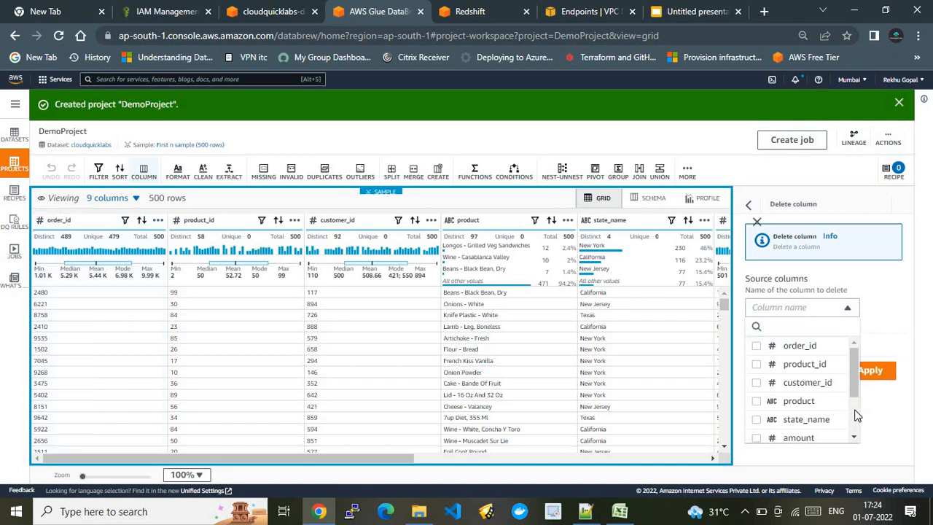
scroll(857, 414, "down", 2)
scroll(856, 410, "up", 2)
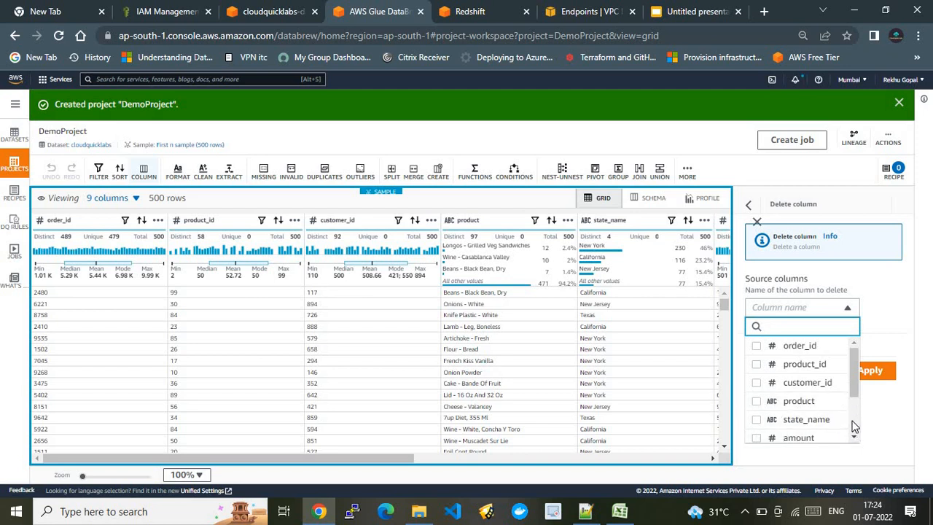
scroll(854, 426, "down", 2)
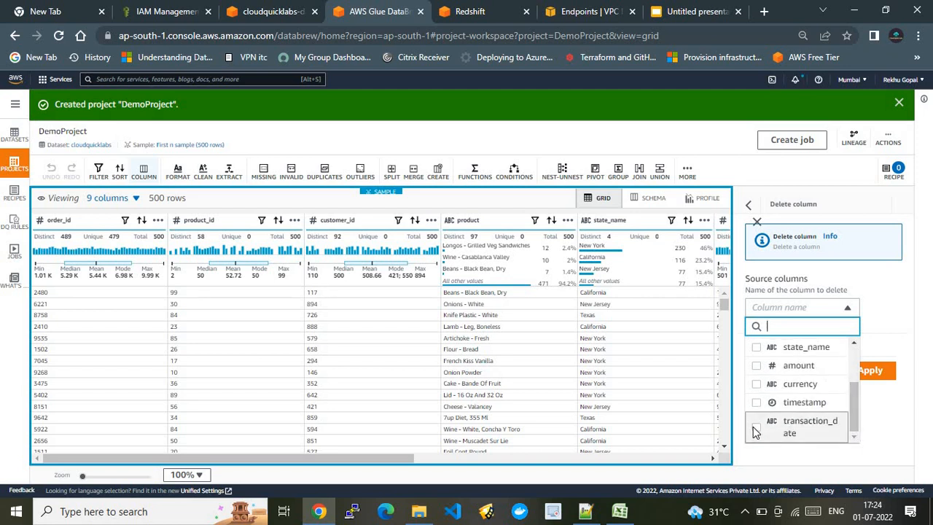
left_click(785, 402)
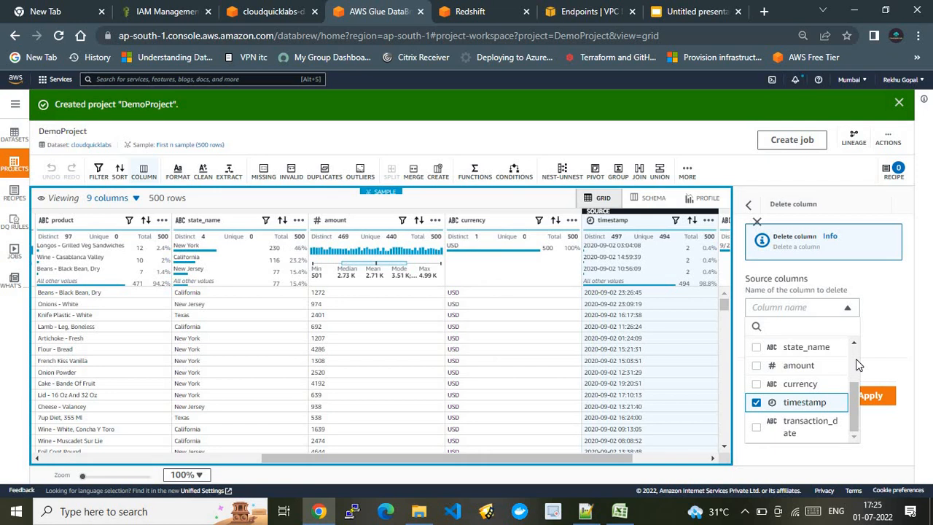
left_click(855, 360)
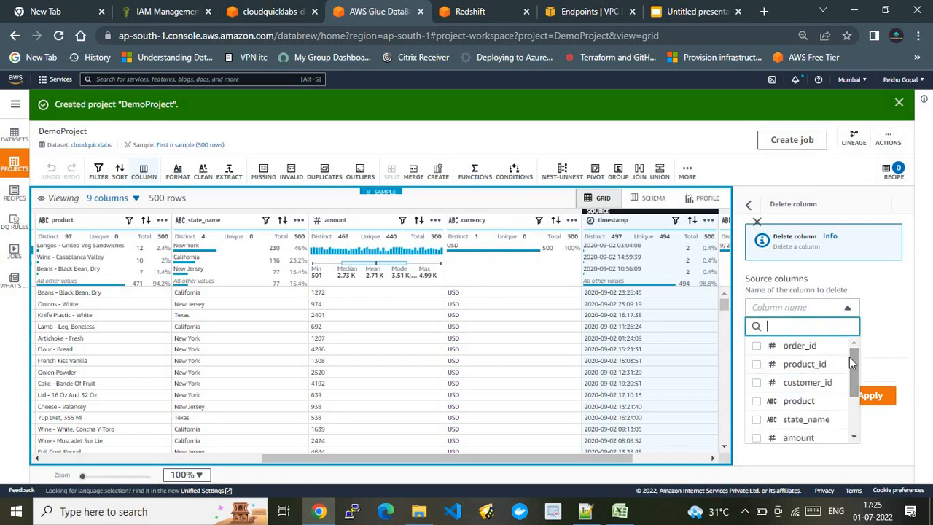
left_click(758, 421)
left_click(758, 420)
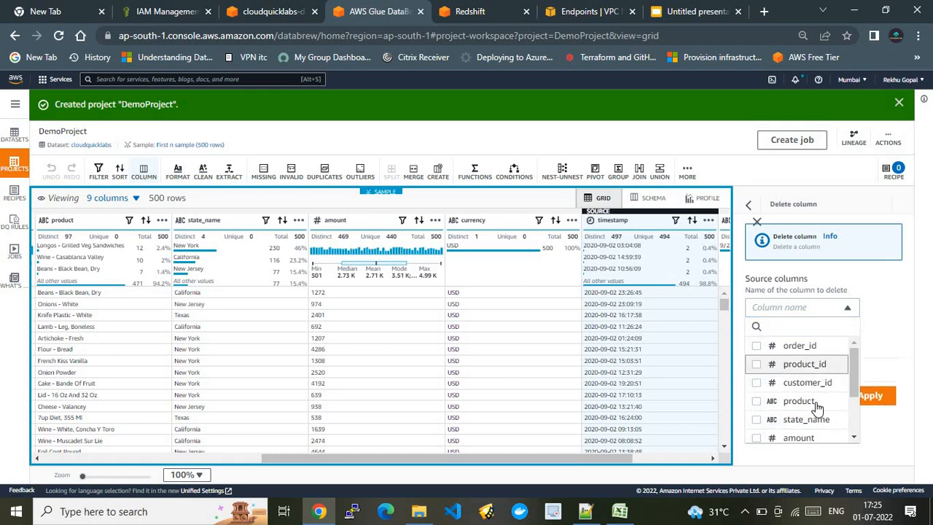
left_click(855, 423)
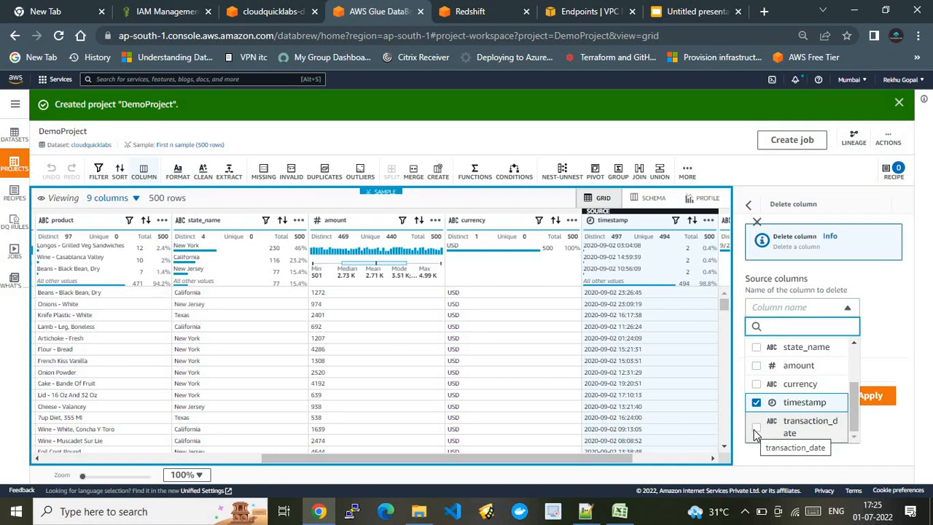
left_click(853, 357)
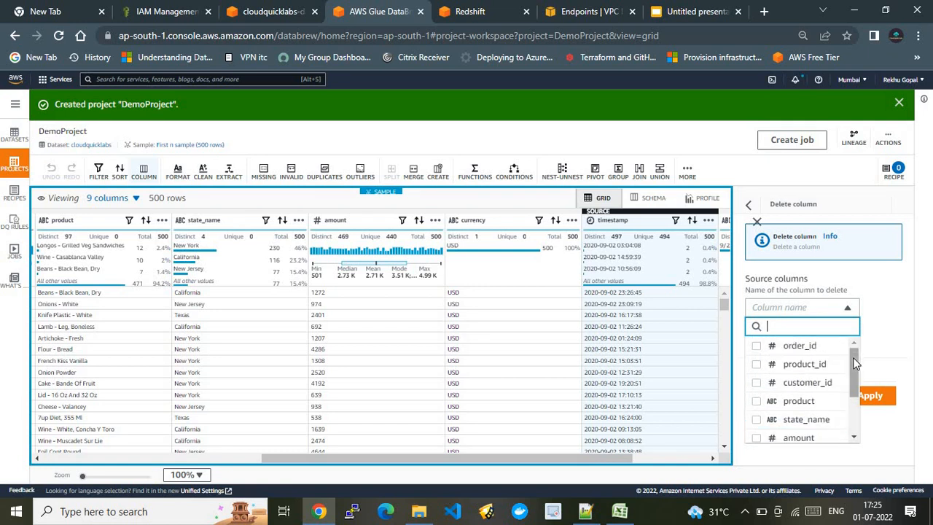
left_click_drag(852, 357, 852, 360)
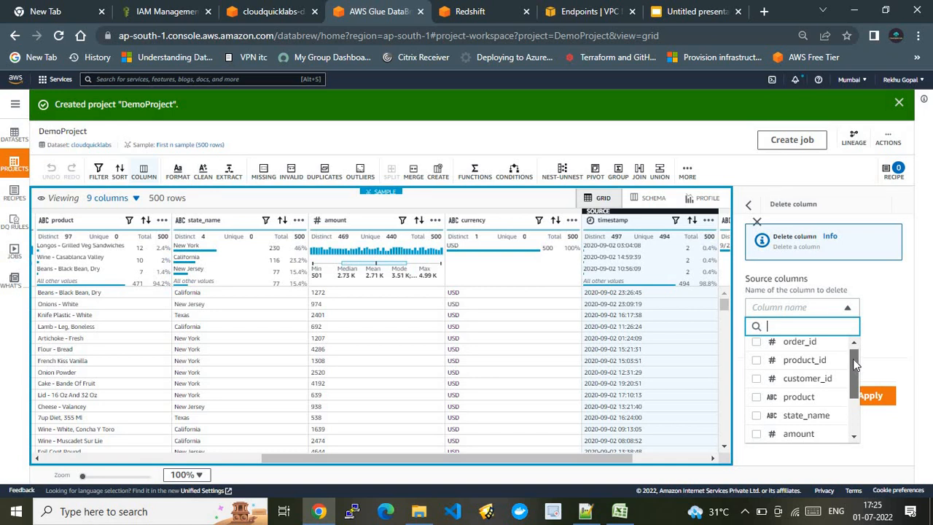
left_click(756, 360)
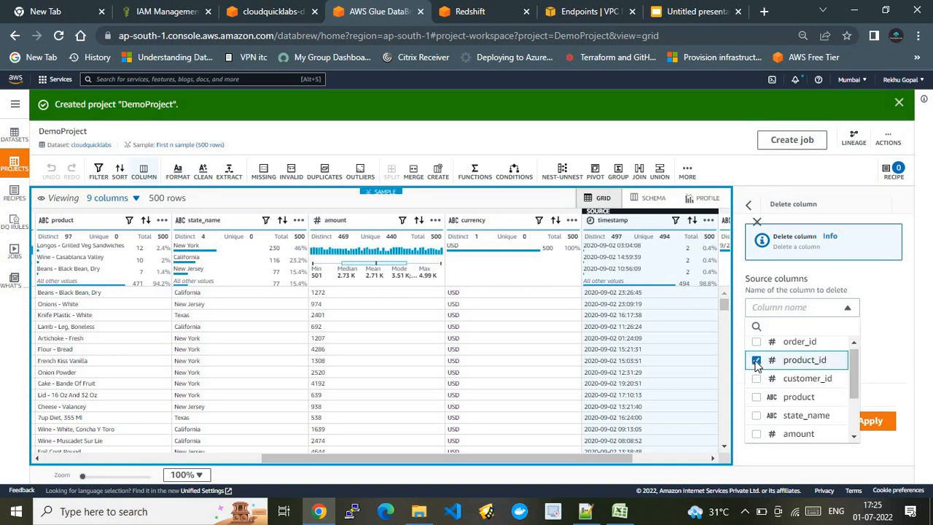
left_click(882, 337)
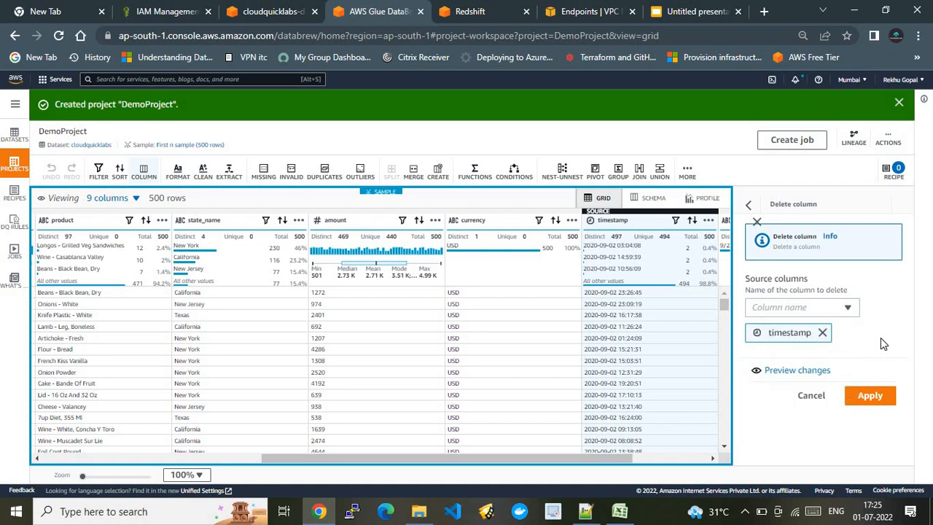
Add product_id to the source columns of the Delete column step, keeping timestamp selected
left_click(801, 313)
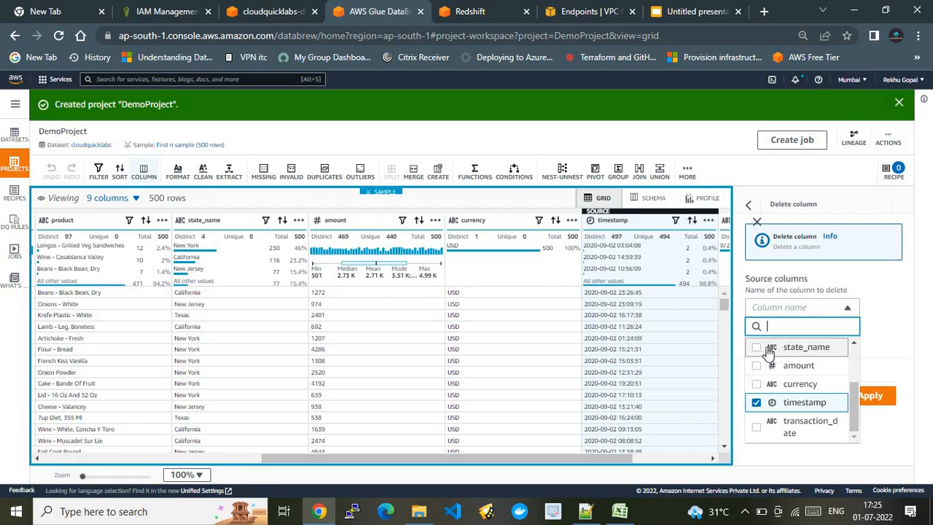
scroll(854, 357, "up", 2)
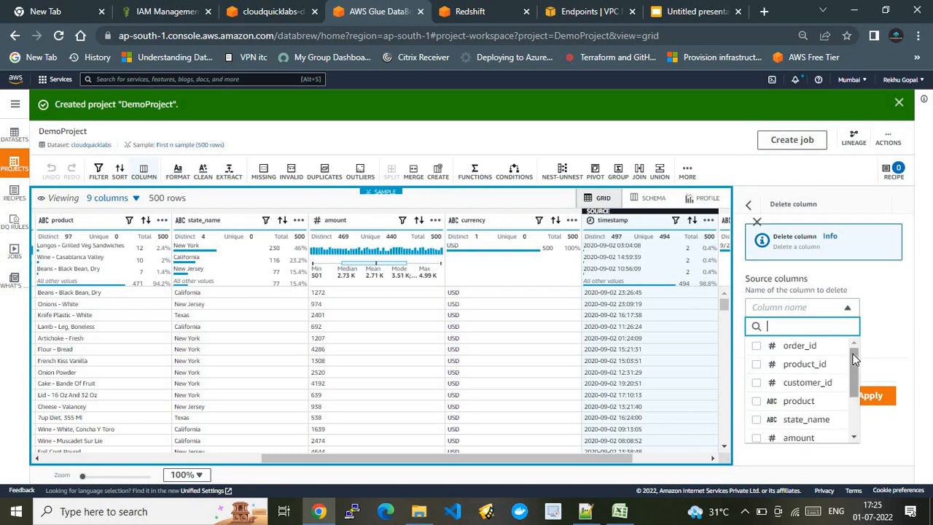
left_click(755, 366)
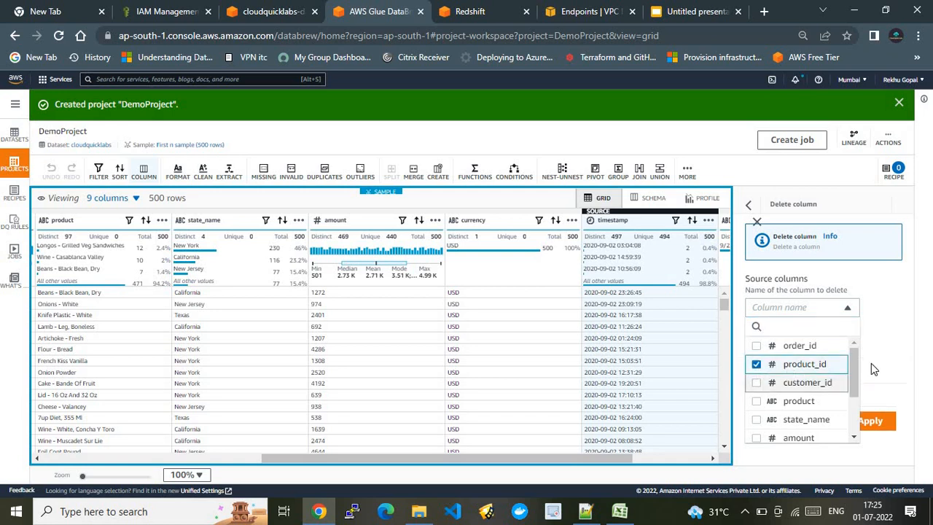
scroll(849, 408, "down", 2)
left_click(848, 402)
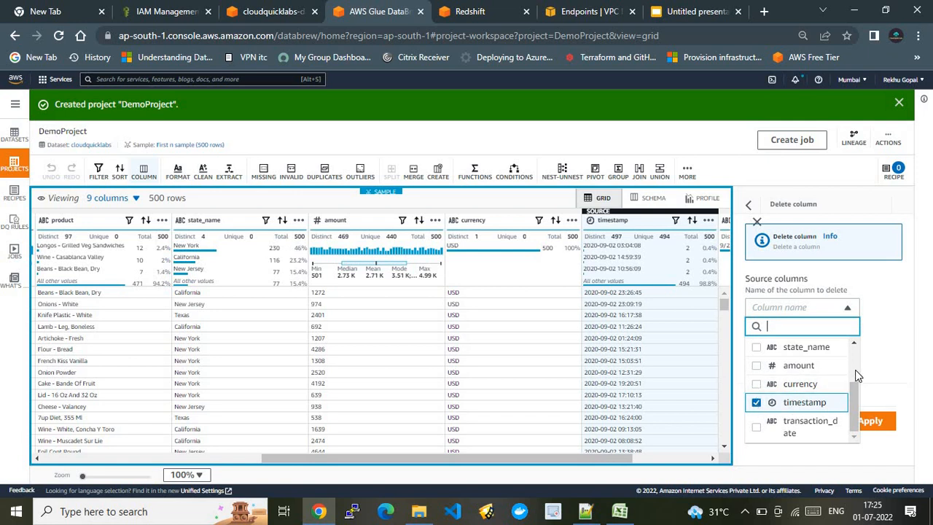
scroll(855, 369, "up", 2)
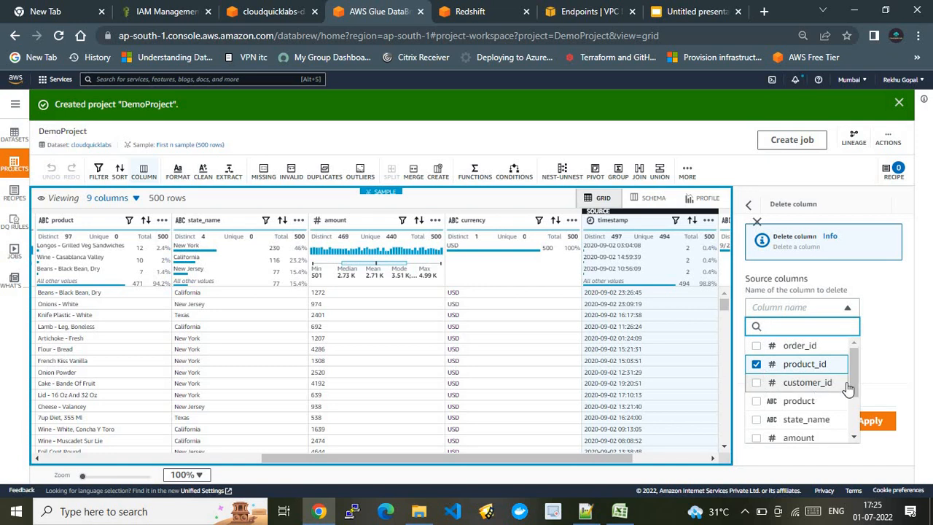
left_click(879, 368)
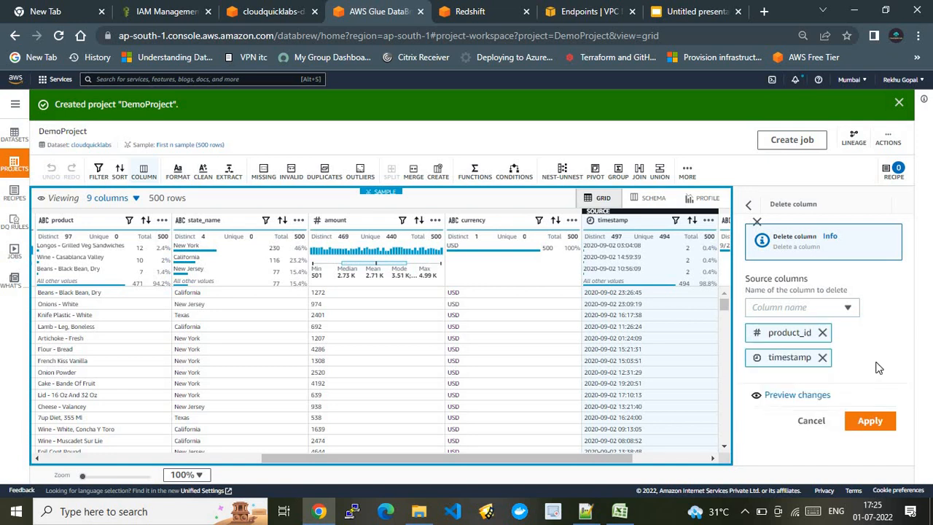
Add transaction_date to the columns to delete and apply the Delete column step to the recipe
left_click(799, 309)
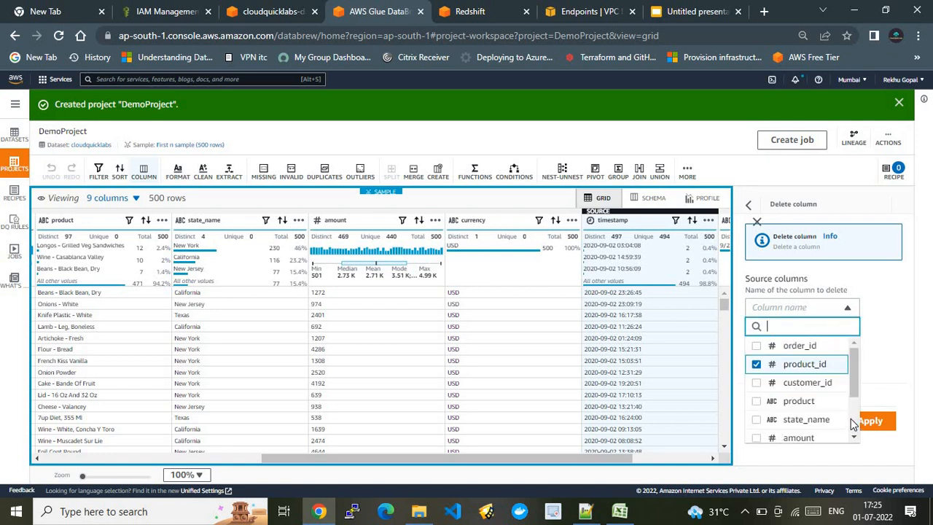
scroll(852, 424, "down", 3)
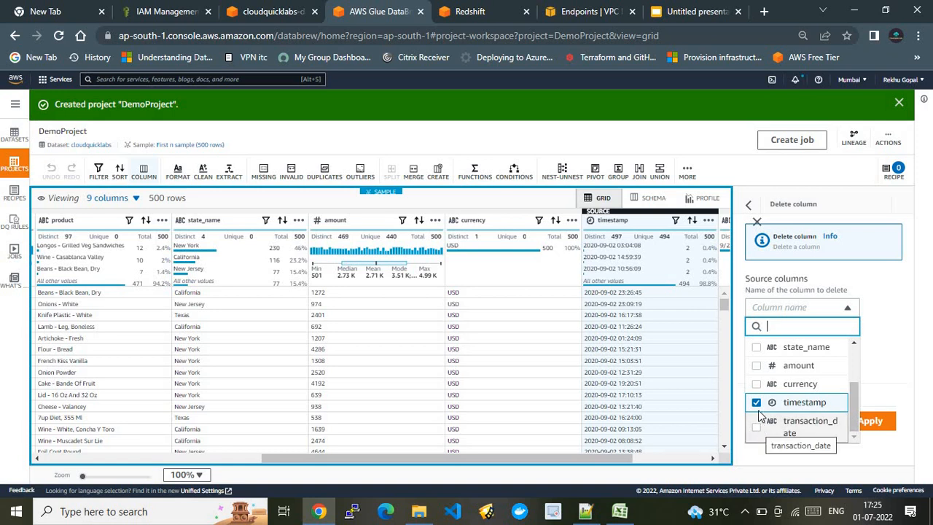
left_click(756, 429)
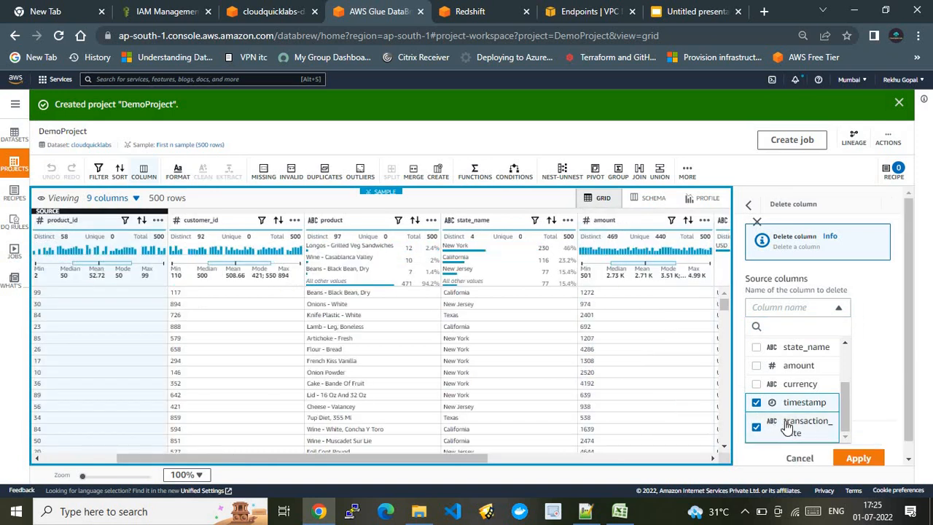
left_click(866, 392)
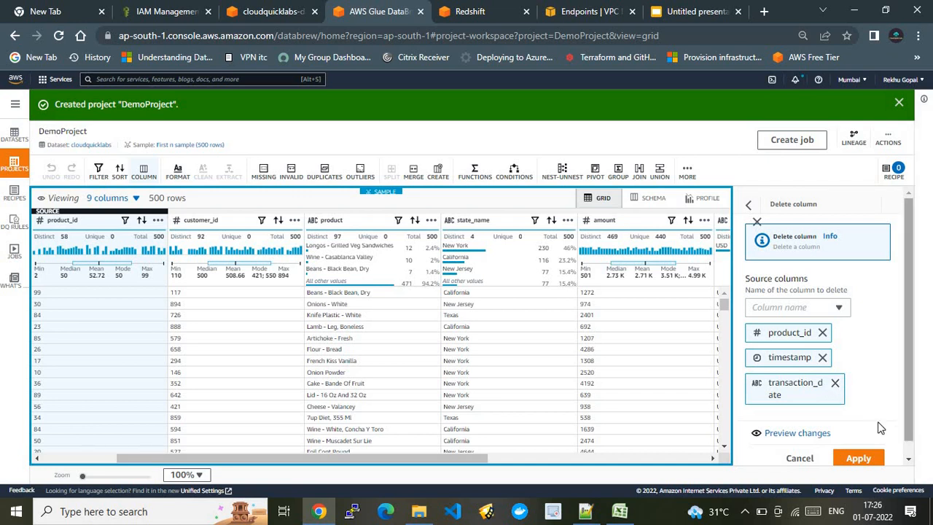
left_click(147, 182)
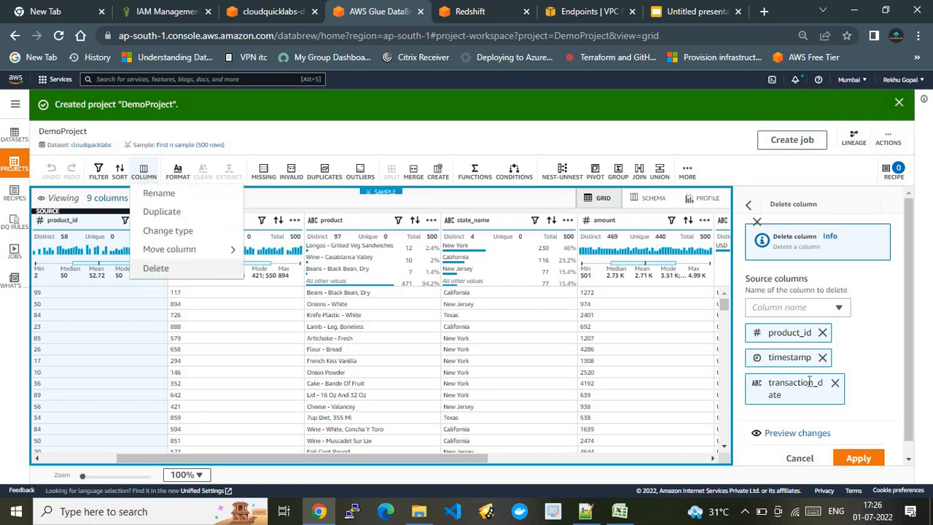
left_click(908, 458)
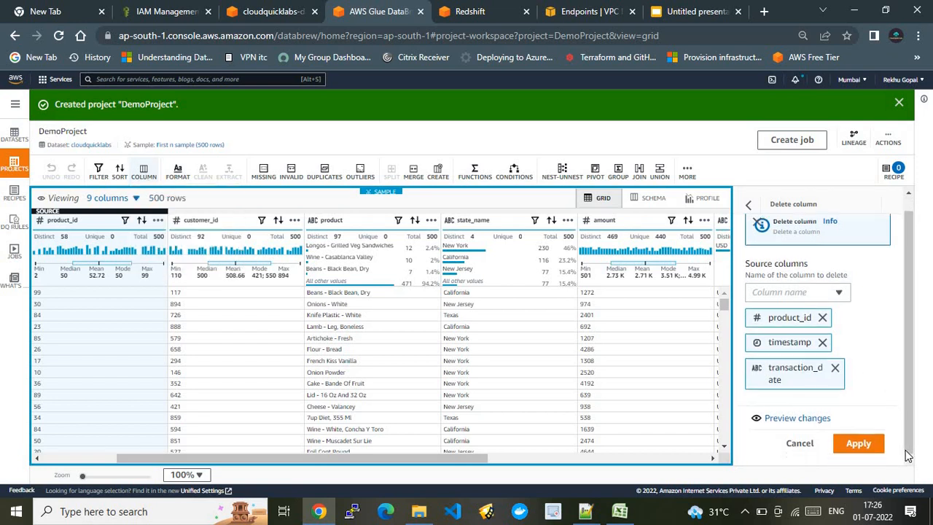
left_click(869, 447)
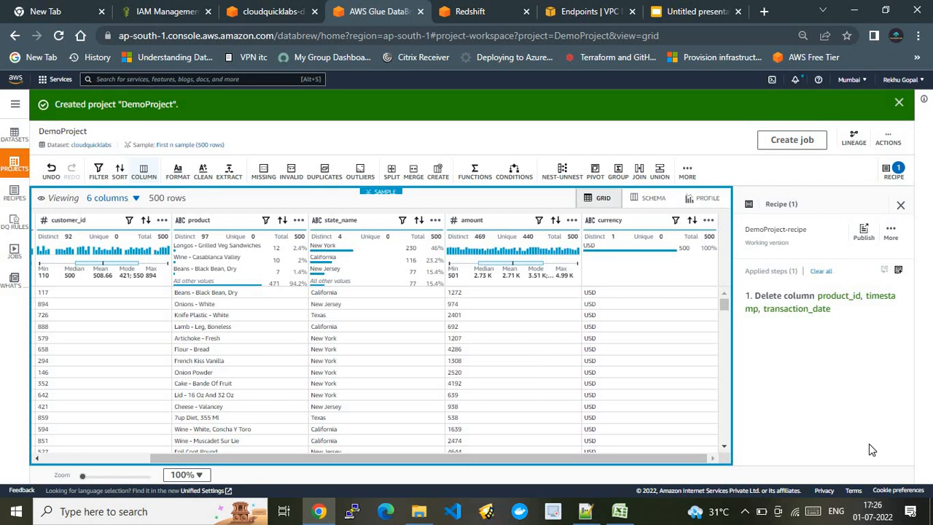
Add a Filter values step on the amount column with condition Greater than 0 and apply it to the recipe
mouse_move(811, 310)
left_click(100, 175)
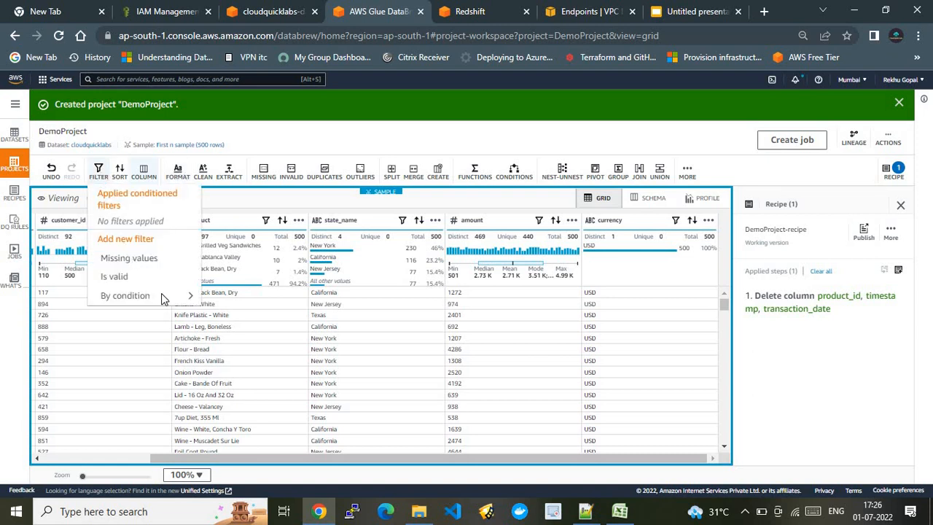
mouse_move(170, 299)
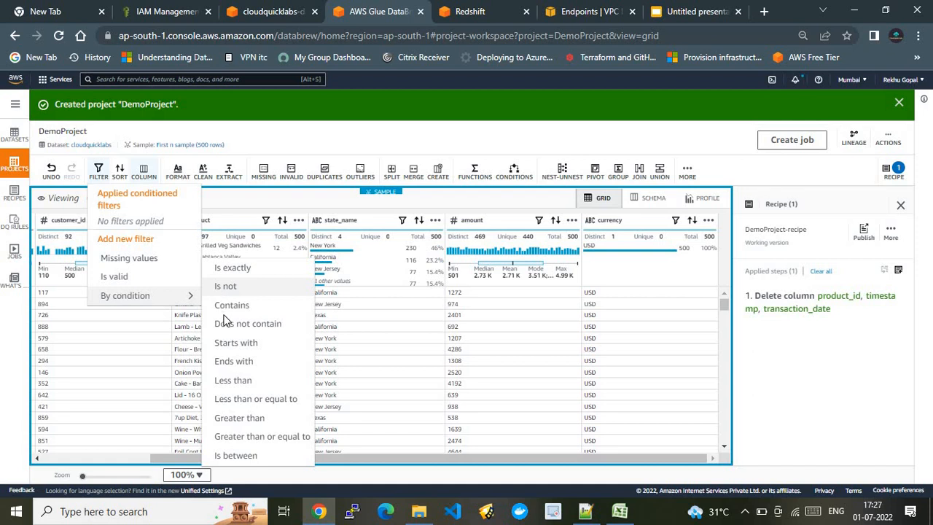
left_click(236, 418)
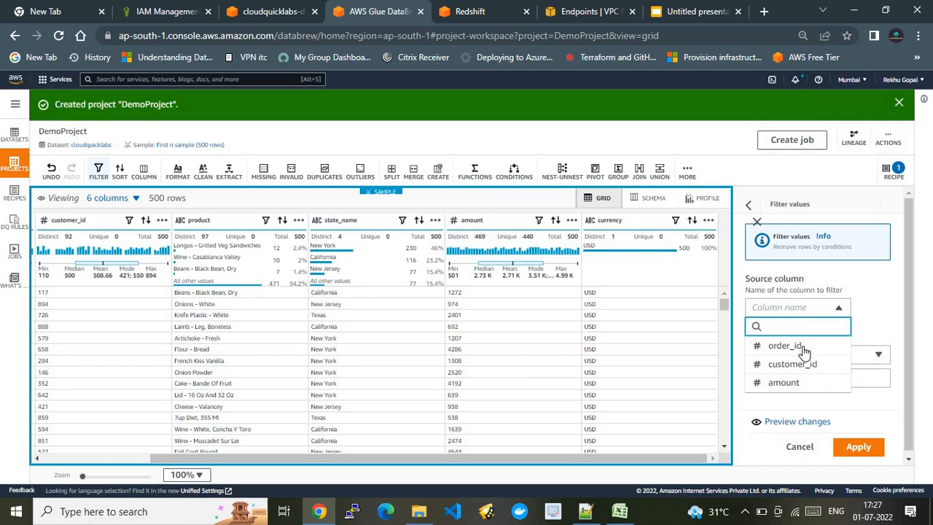
left_click(781, 382)
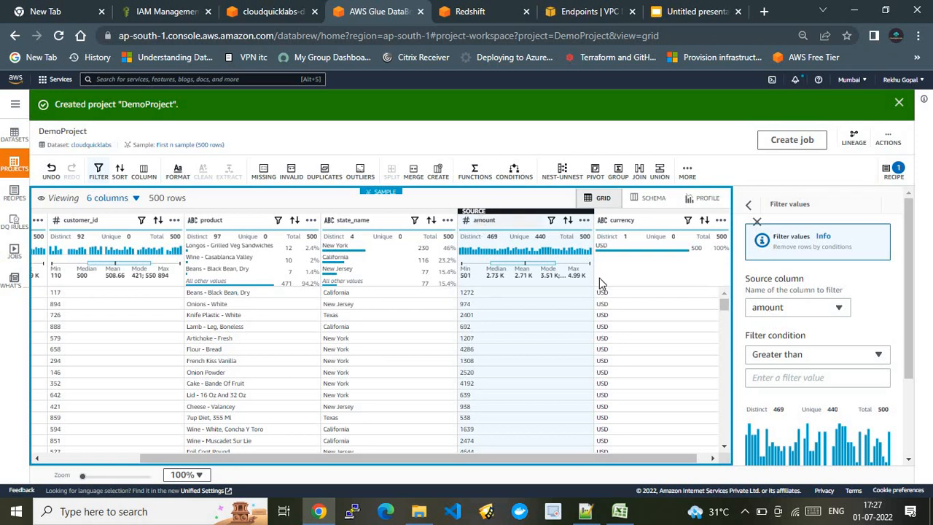
left_click(786, 377)
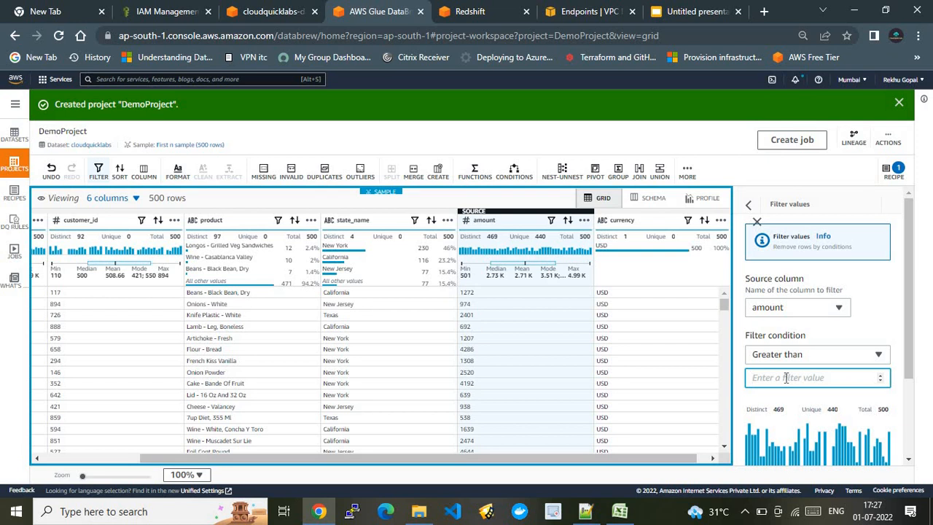
type("0")
scroll(909, 400, "down", 3)
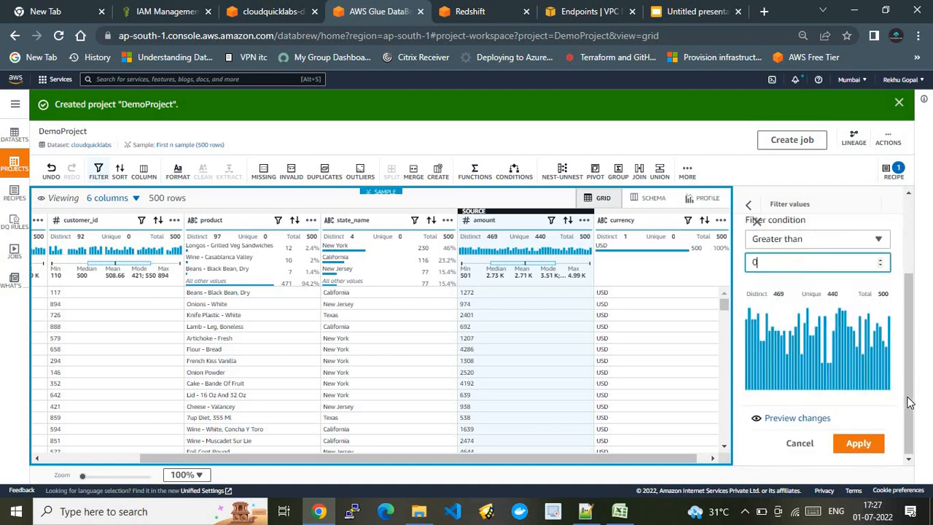
left_click(860, 445)
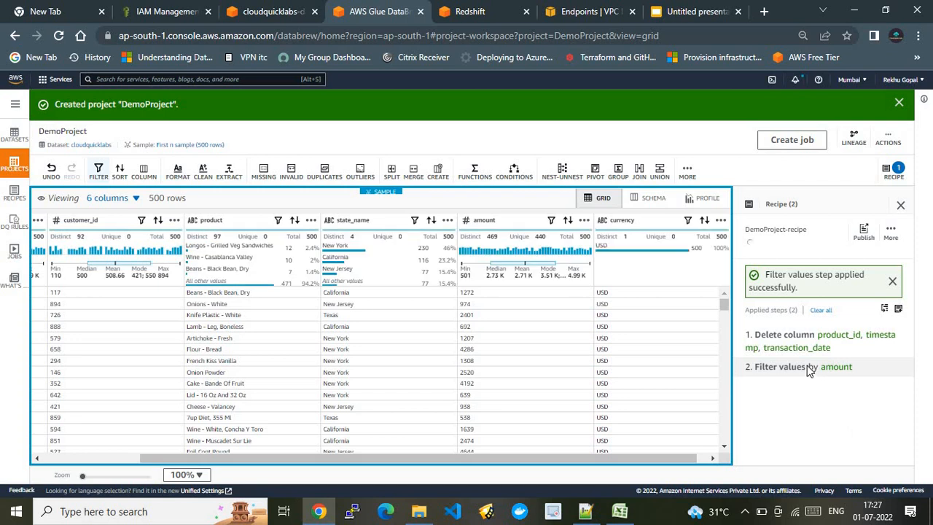
mouse_move(809, 365)
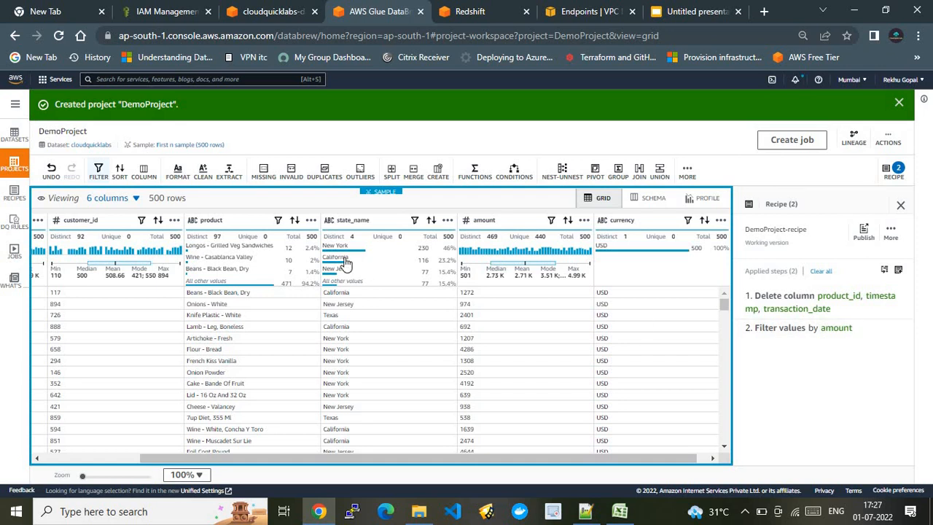
Start an ascending Sort column step on state_name with sorting by custom values enabled
left_click(117, 177)
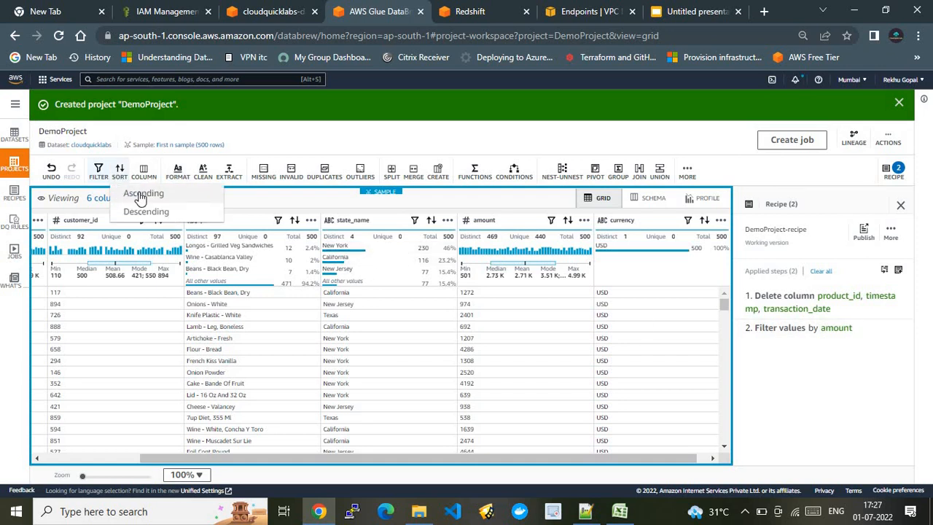
left_click(141, 195)
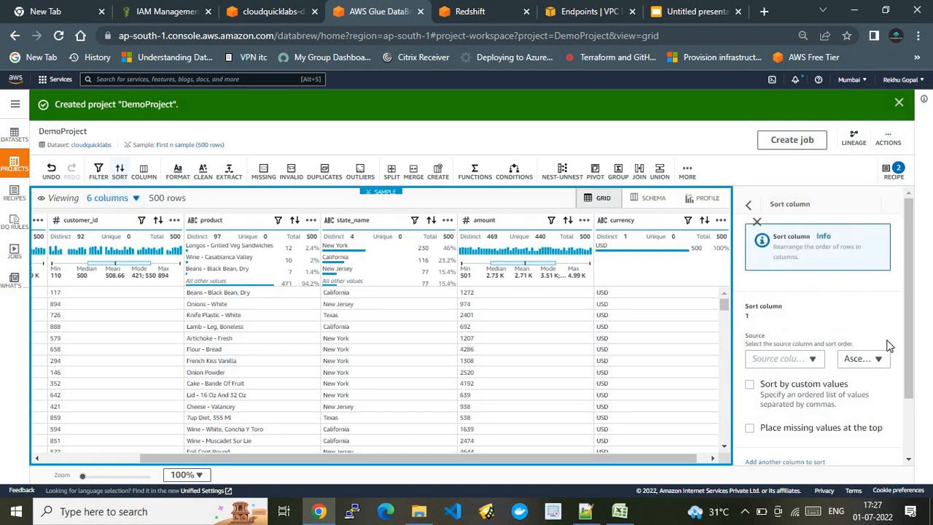
scroll(905, 360, "down", 1)
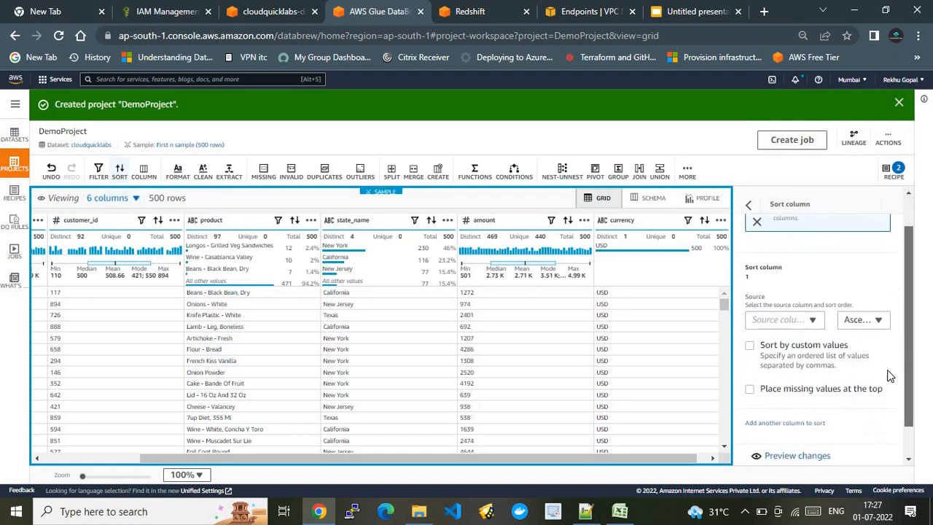
left_click(761, 341)
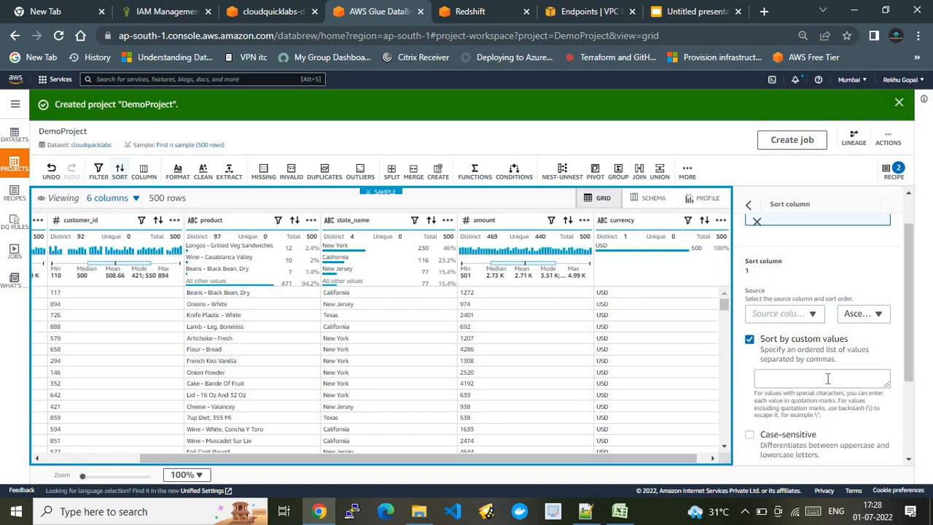
left_click(781, 315)
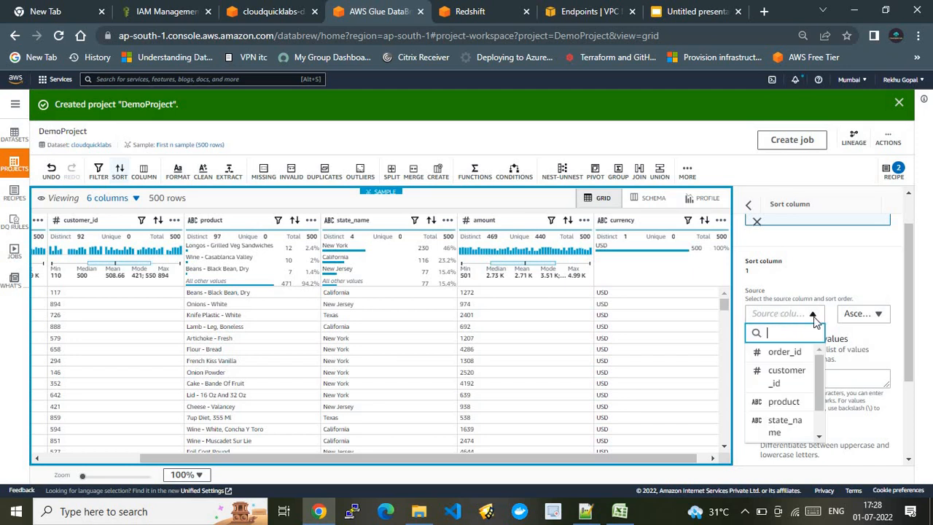
left_click(784, 425)
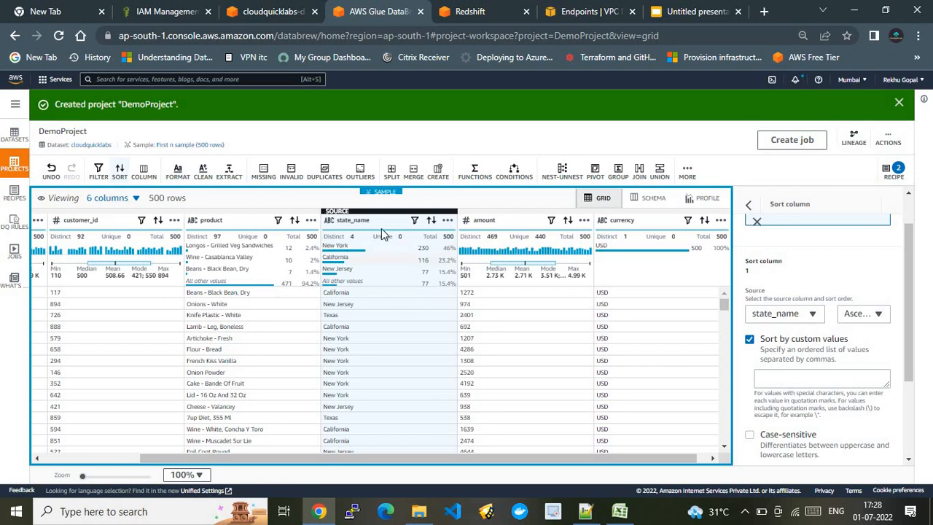
Enter the custom sort order "New York",Texas,California,"New Jersey" for state_name
left_click(810, 381)
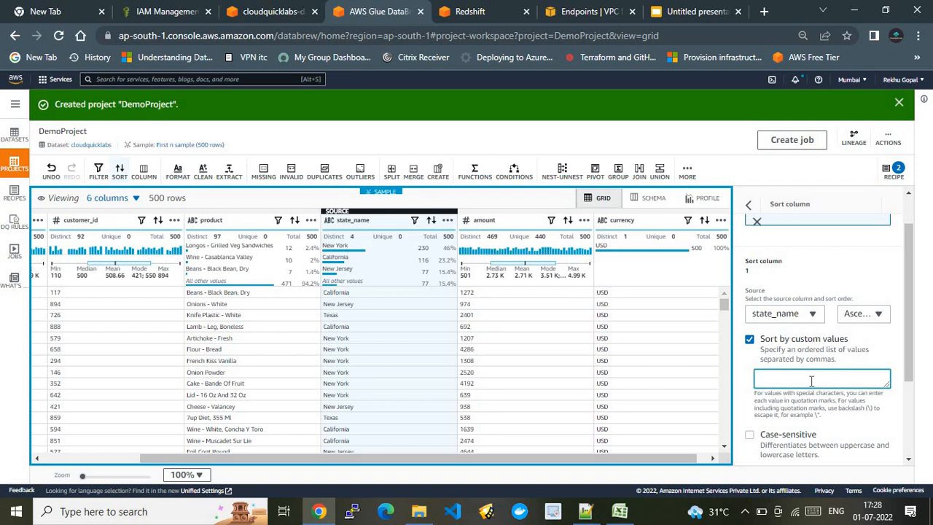
type("\"")
type("New")
type(" Yokr")
key("BackSpace")
key("BackSpace")
type("rk\",")
type("Texas,")
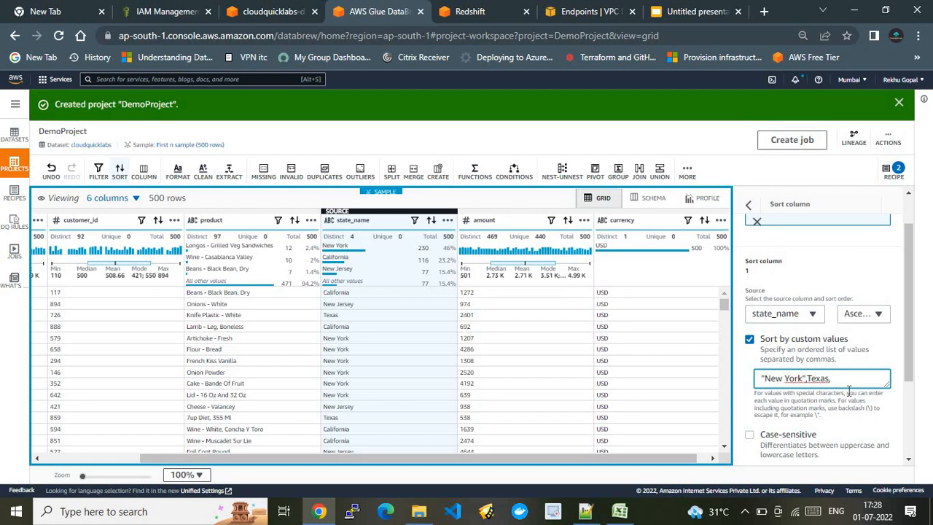
type("California,\"New")
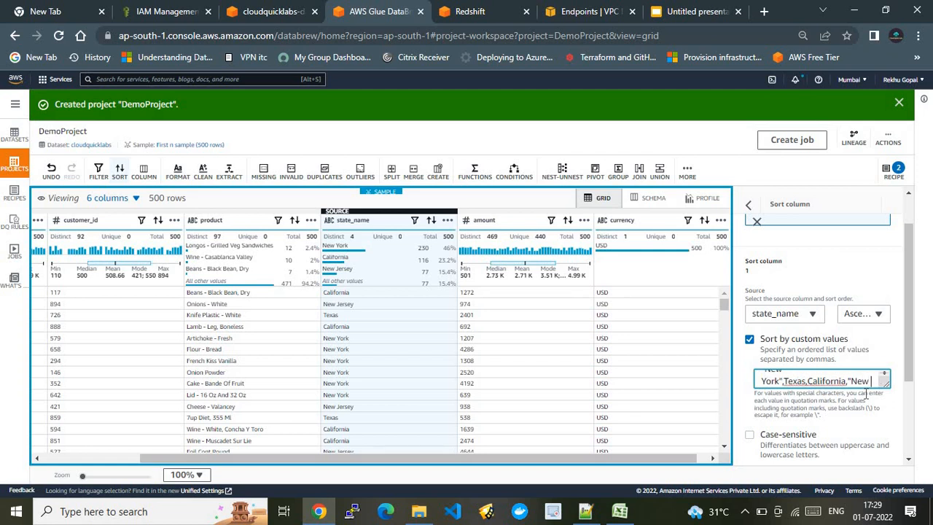
type(" Jers")
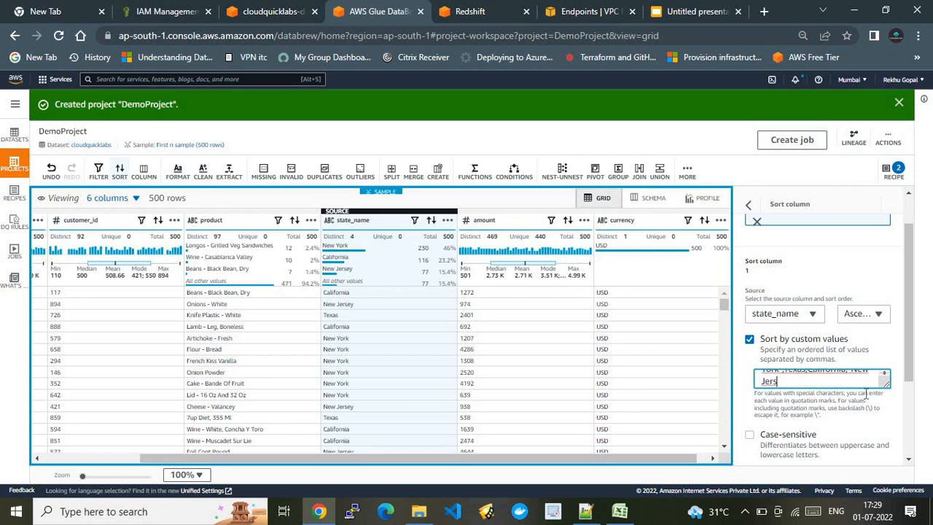
type("ey\"")
Enlarge the custom values box to review the full state list and apply the Sort column step to the recipe
left_click(883, 375)
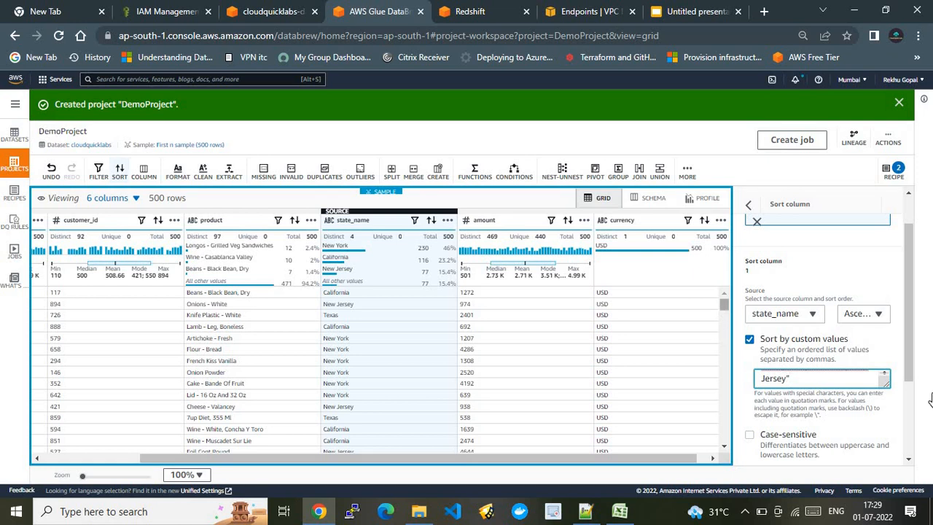
left_click_drag(910, 352, 908, 368)
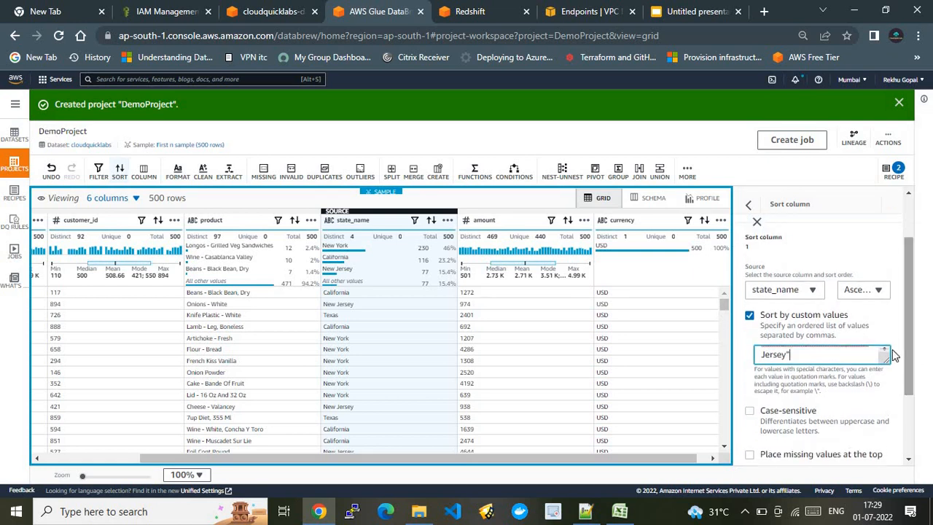
left_click(886, 350)
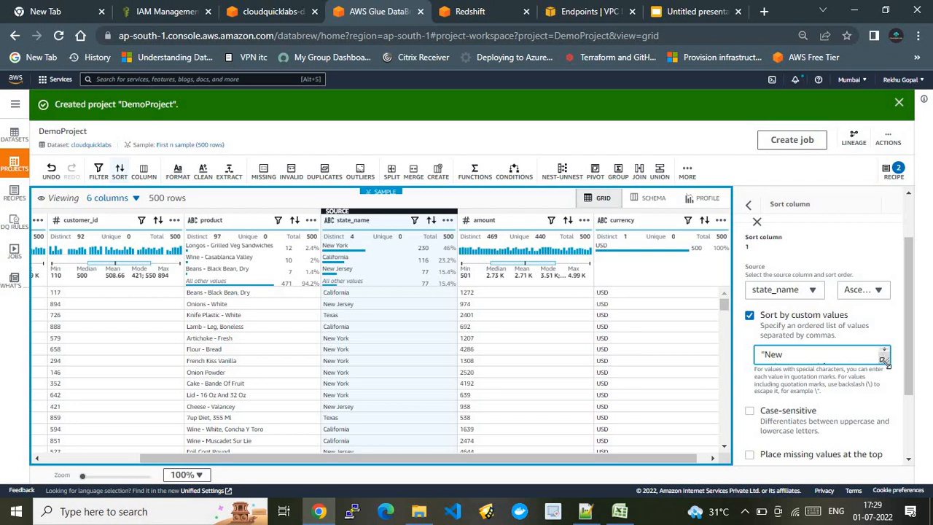
left_click_drag(883, 361, 907, 406)
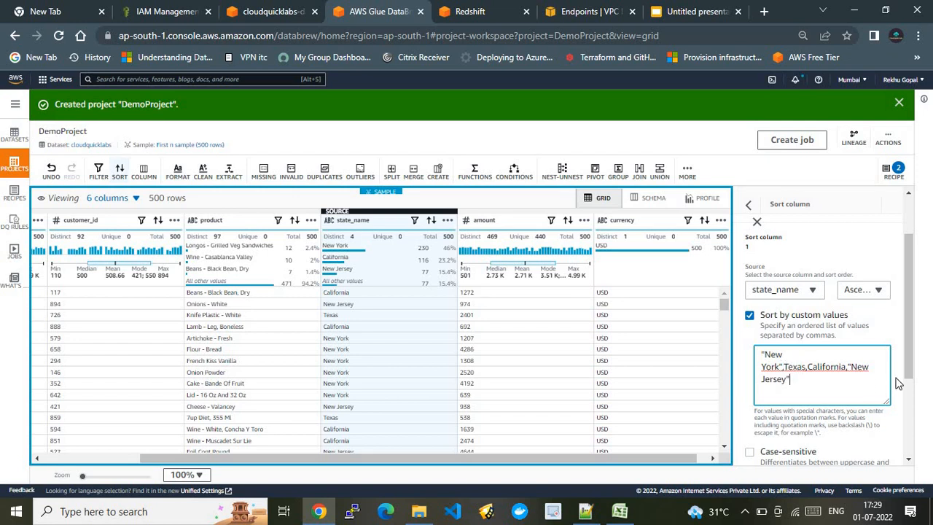
left_click_drag(908, 377, 903, 441)
scroll(876, 327, "up", 3)
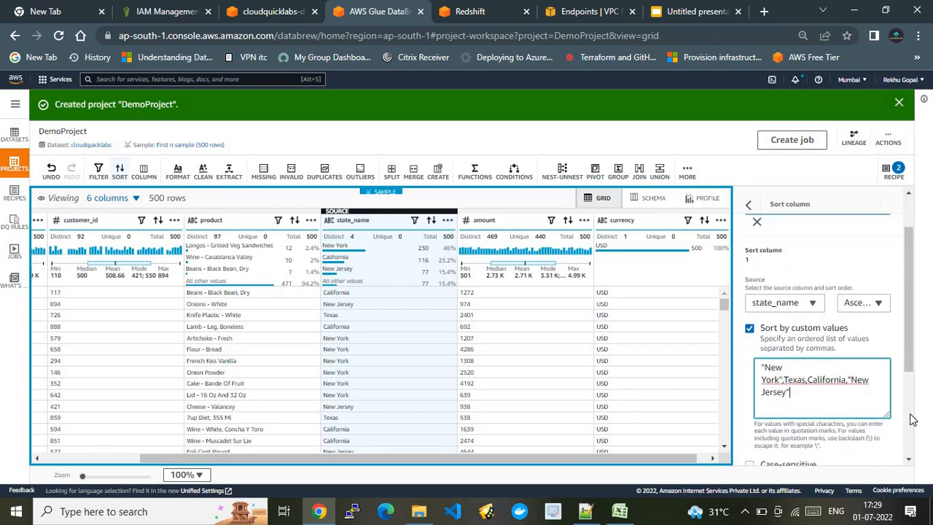
scroll(907, 421, "down", 3)
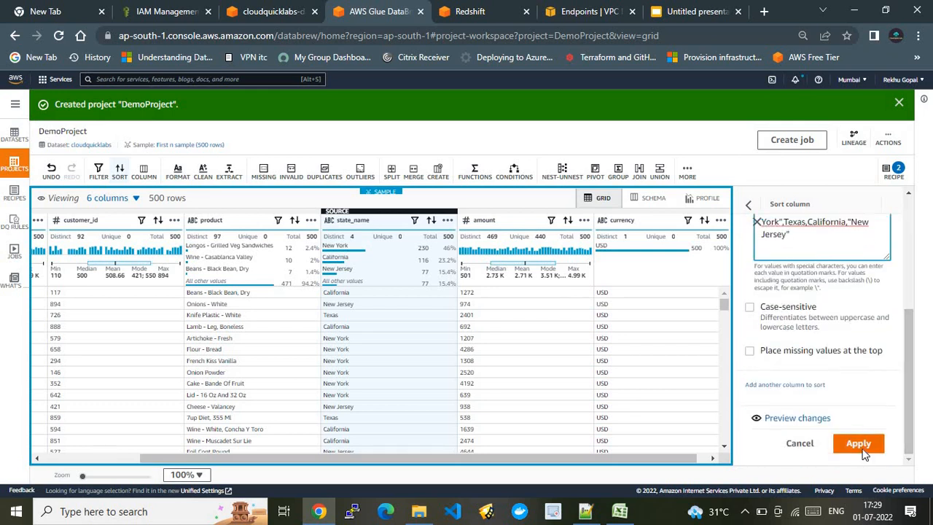
left_click(860, 446)
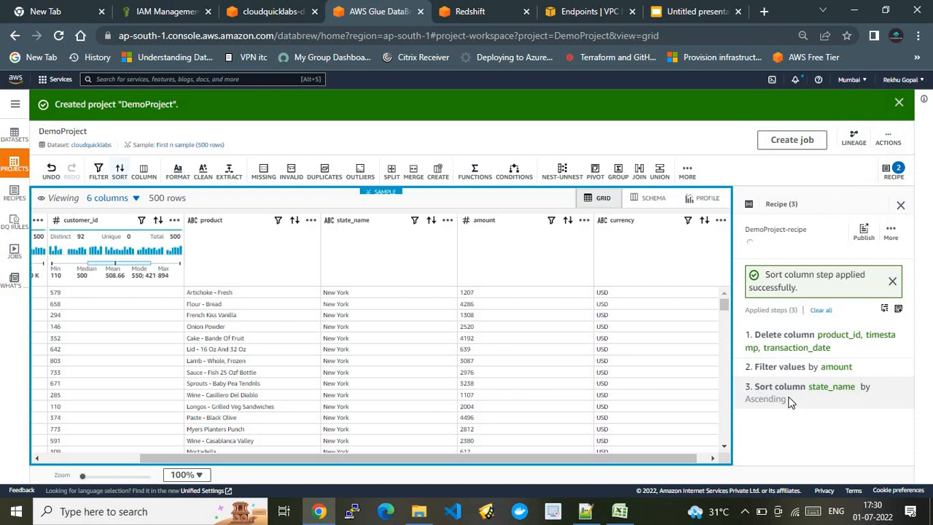
mouse_move(780, 394)
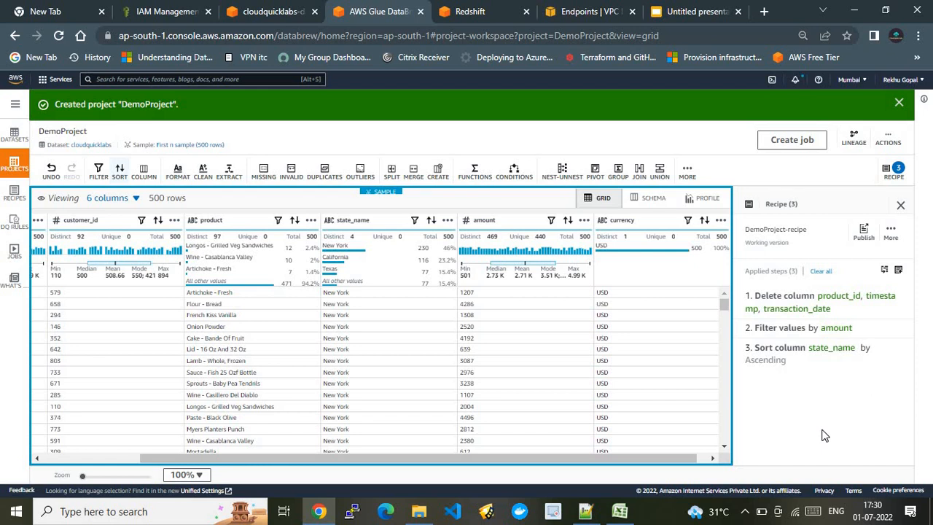
Switch to Helpfile.json in Notepad++ and check the steps on building the transformation recipe and running the recipe job
left_click(585, 511)
left_click(280, 162)
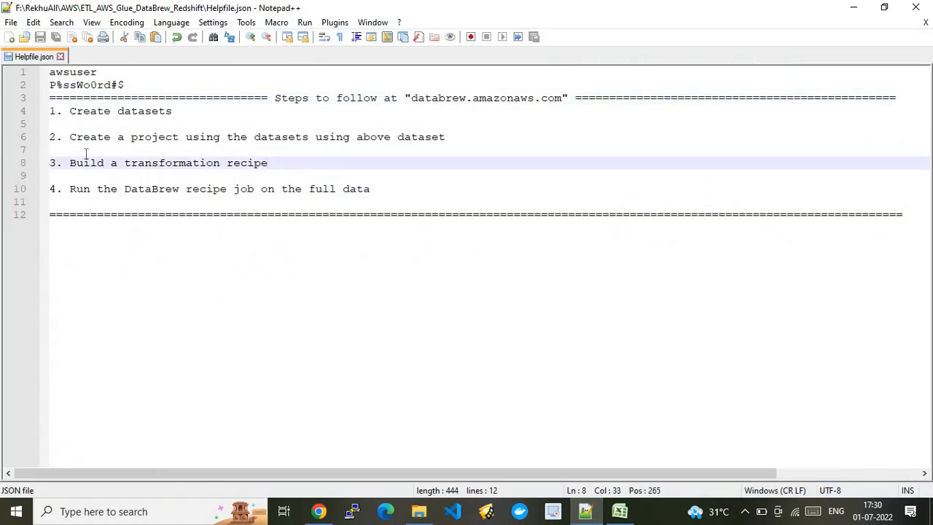
key("shift+Home")
left_click(403, 189)
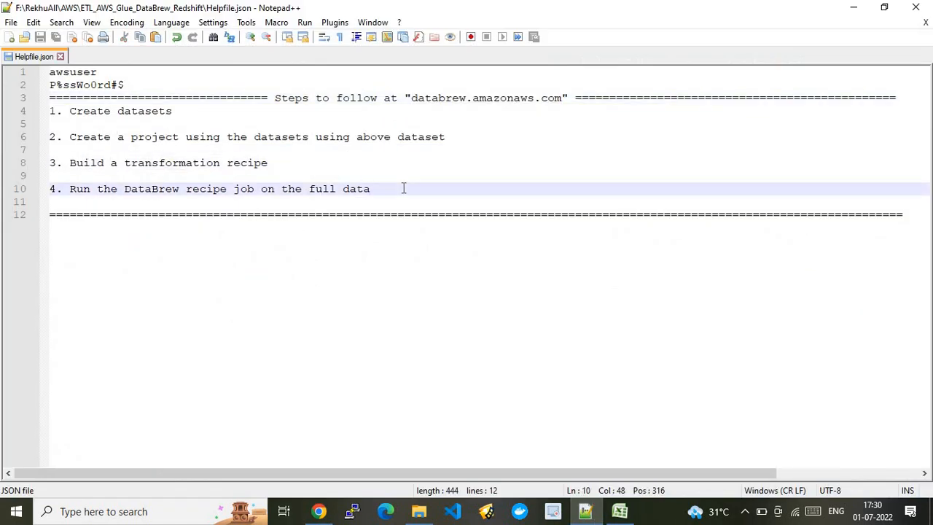
Return to the DataBrew project in Chrome and start a recipe job named DemoJob from it
left_click(324, 509)
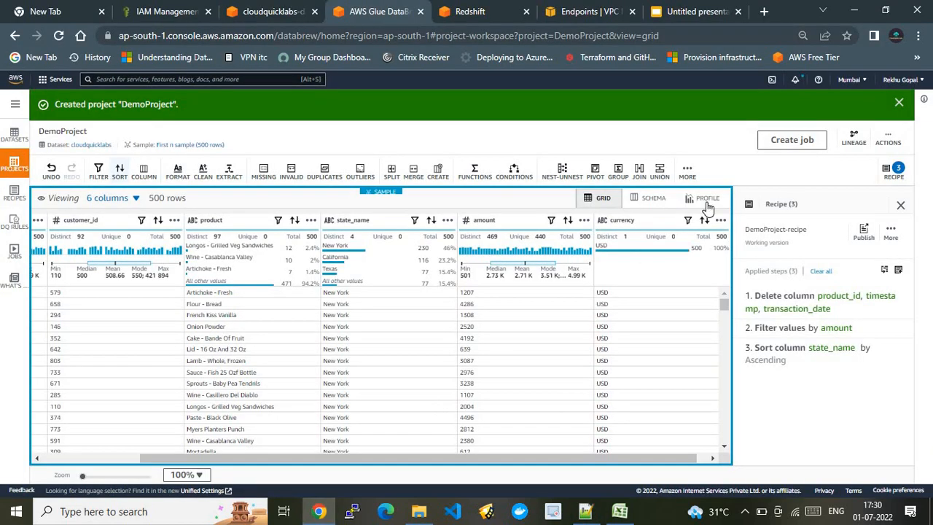
left_click(789, 146)
left_click(790, 141)
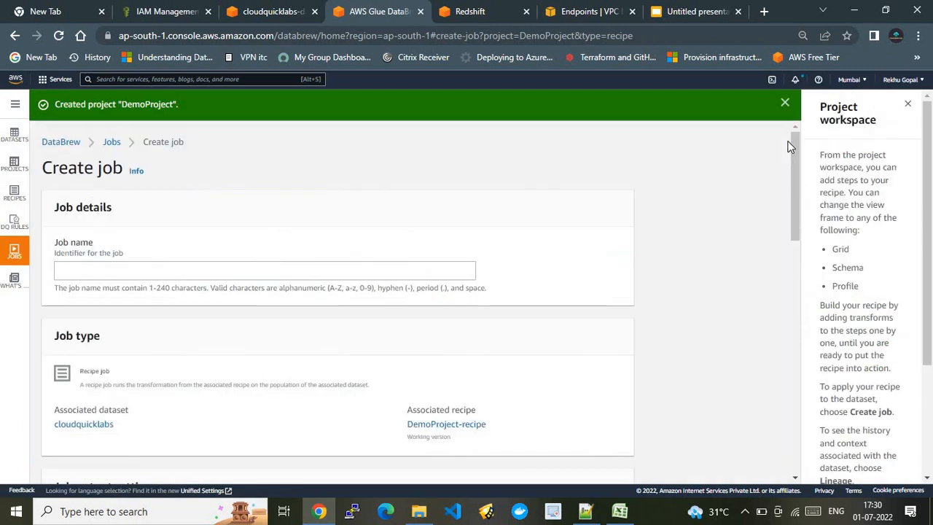
left_click(317, 268)
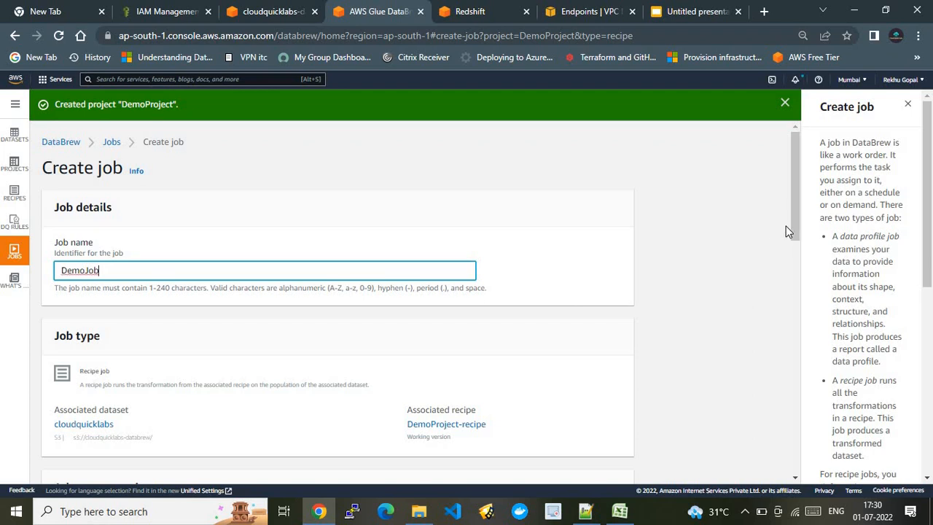
Check the ETL architecture slide, return to the DemoJob setup and set Output 1's destination to JDBC
left_click(685, 11)
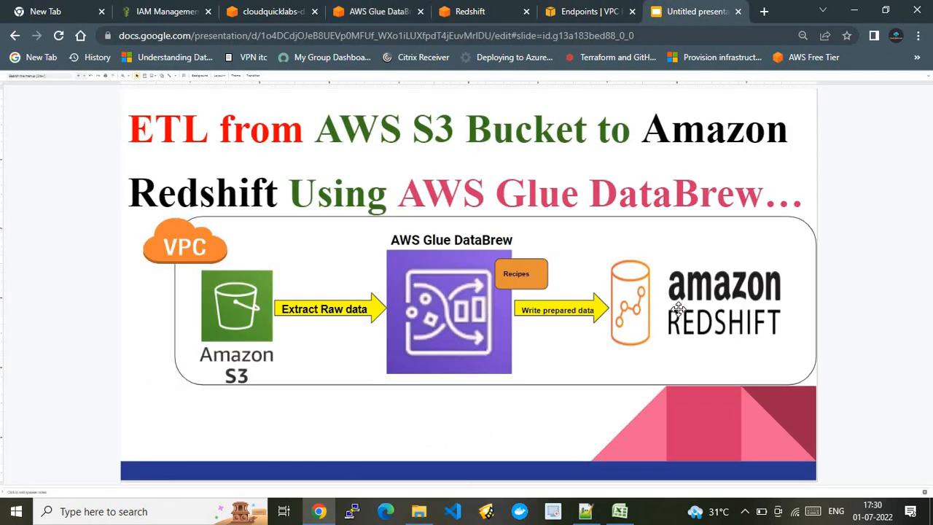
left_click(378, 6)
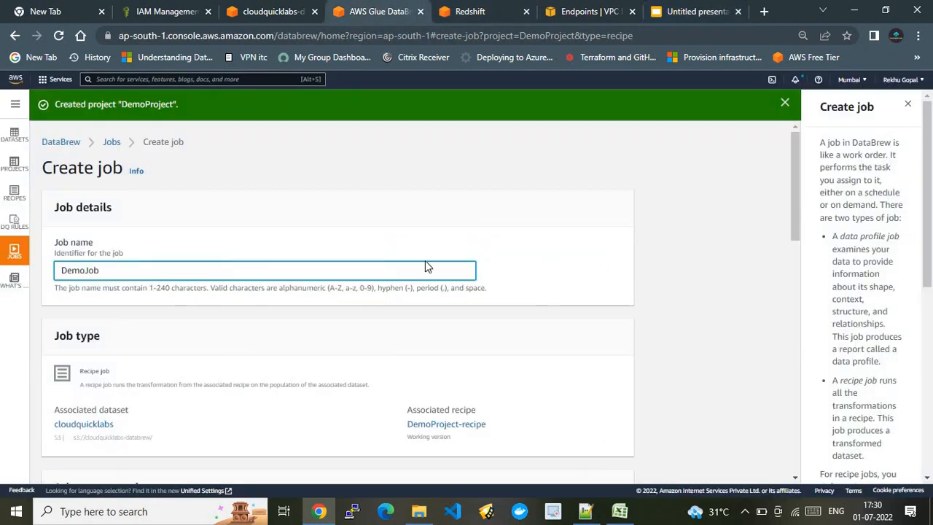
left_click_drag(794, 214, 794, 311)
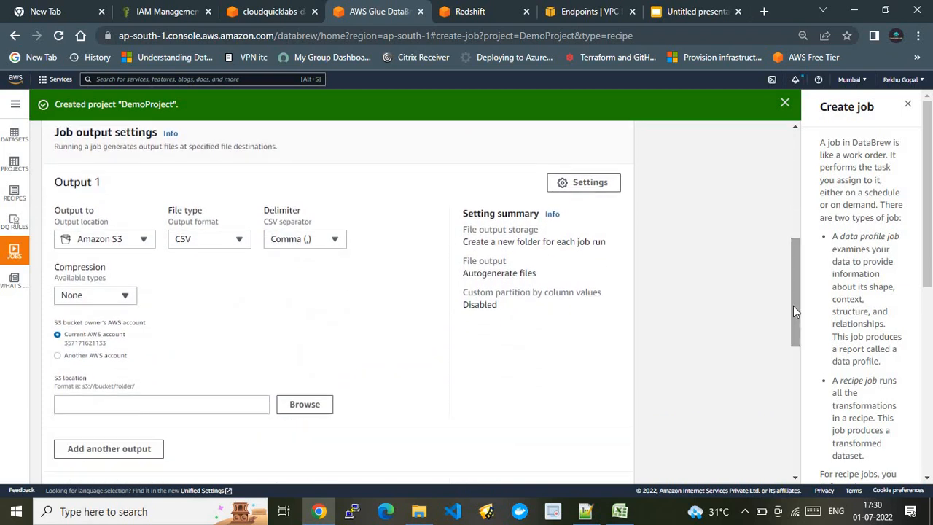
left_click(113, 244)
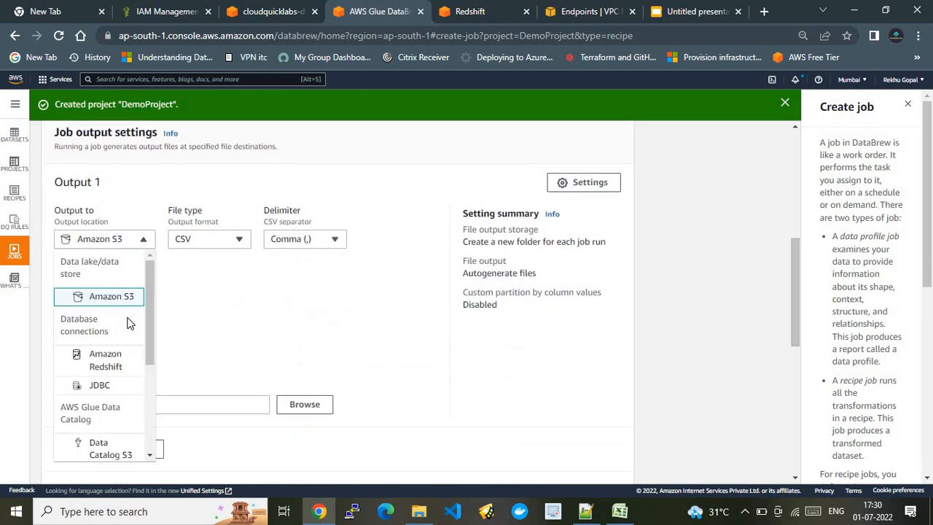
left_click(112, 387)
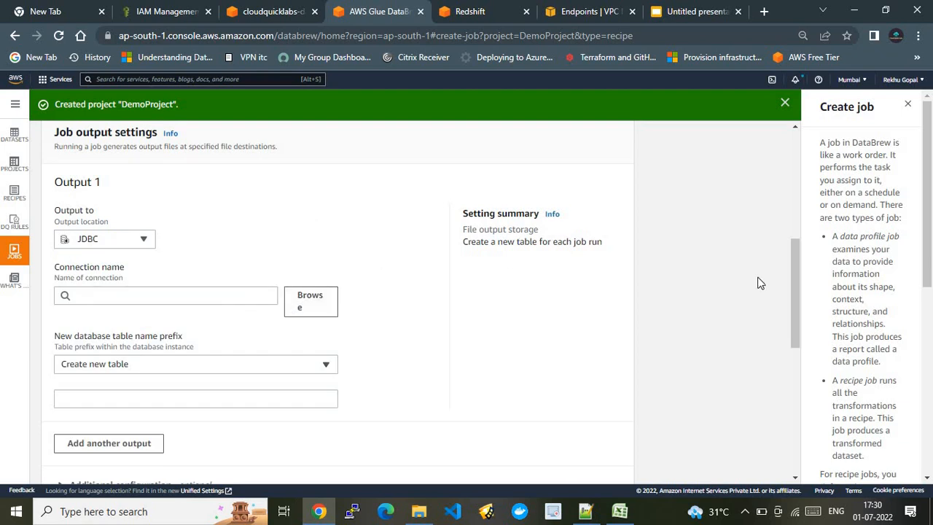
Review the ETL diagram slide and the JDBC URL in redshift-cluster-1's general information, then return to the job form
left_click_drag(795, 294, 793, 179)
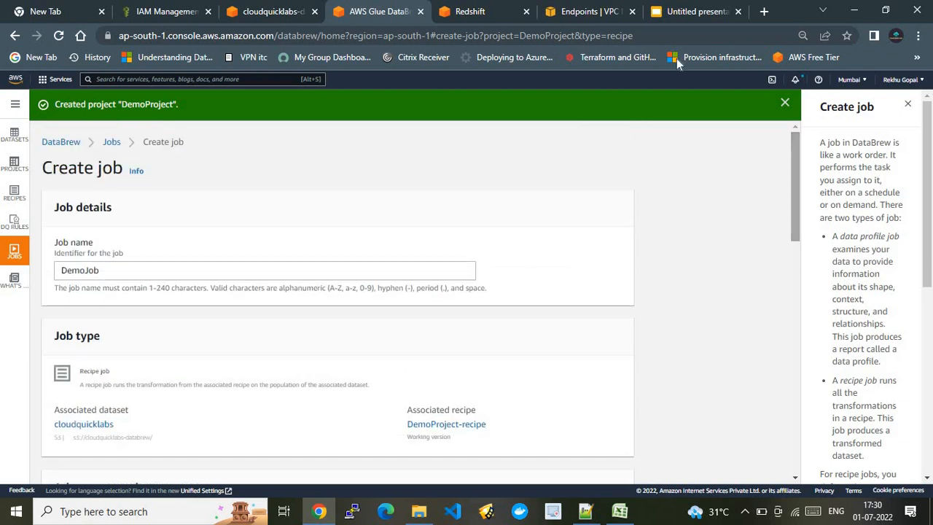
left_click(699, 11)
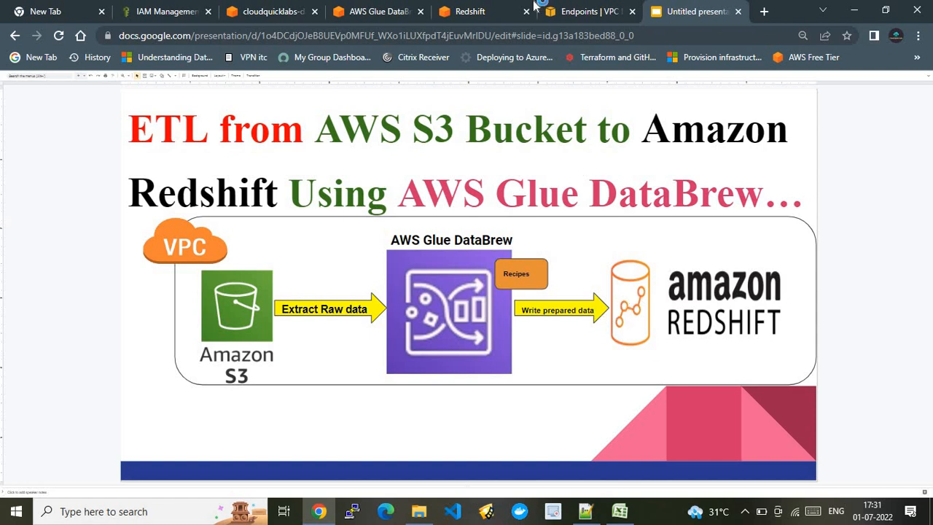
left_click(484, 10)
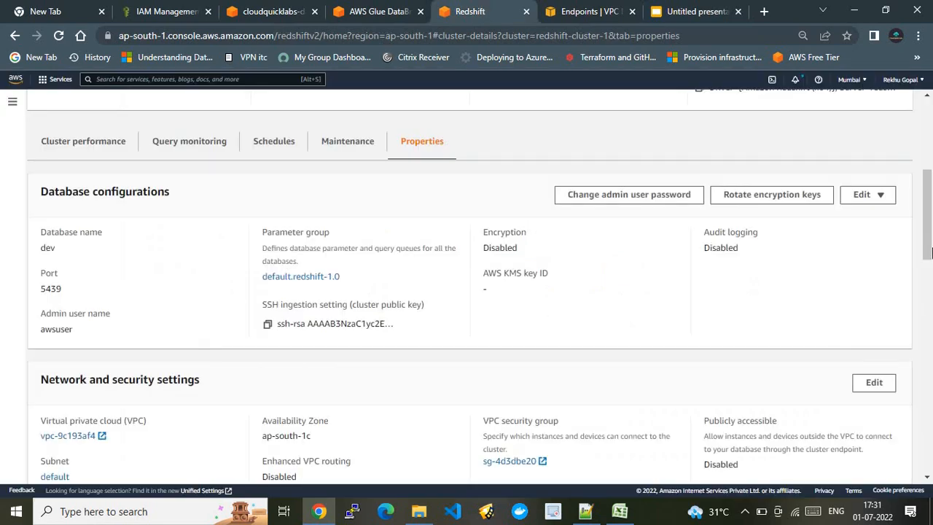
scroll(794, 282, "up", 4)
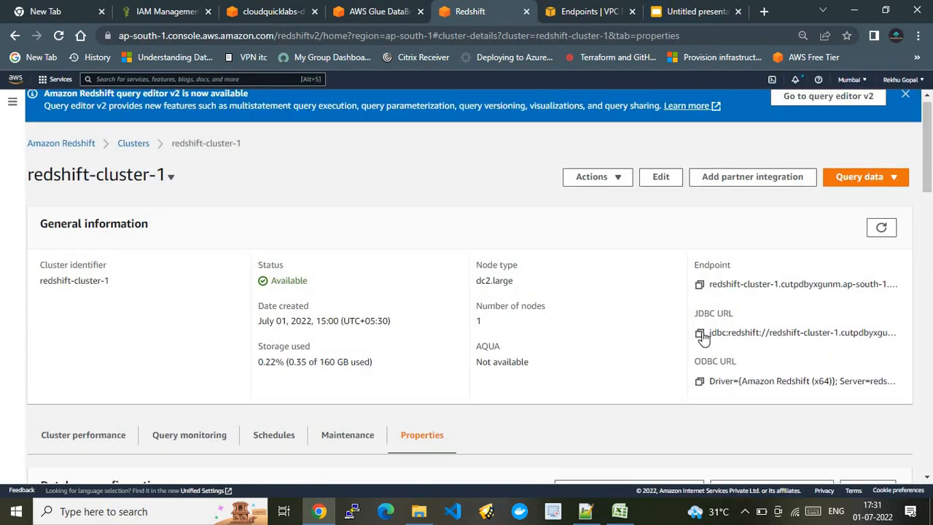
left_click(384, 14)
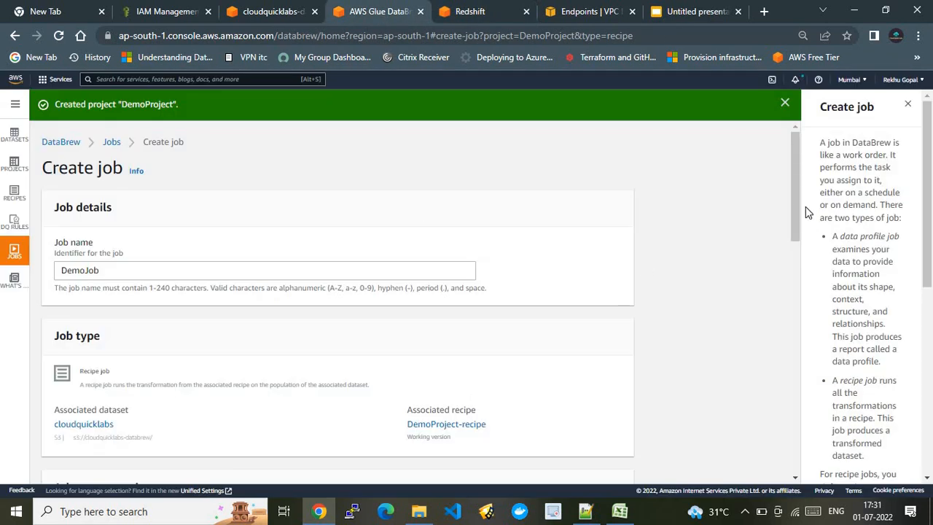
Start a new JDBC connection for Output 1, name it Test and choose to define its access by JDBC URL
left_click_drag(794, 206, 791, 325)
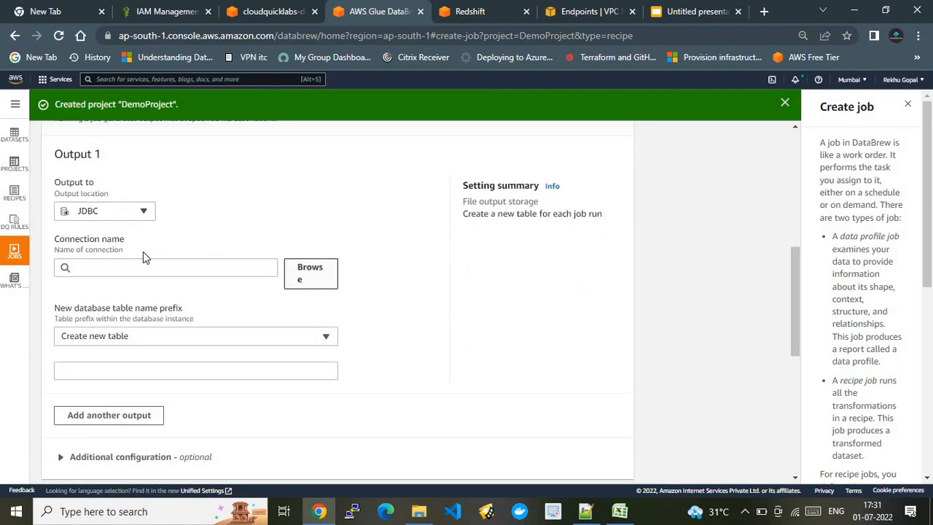
left_click(309, 272)
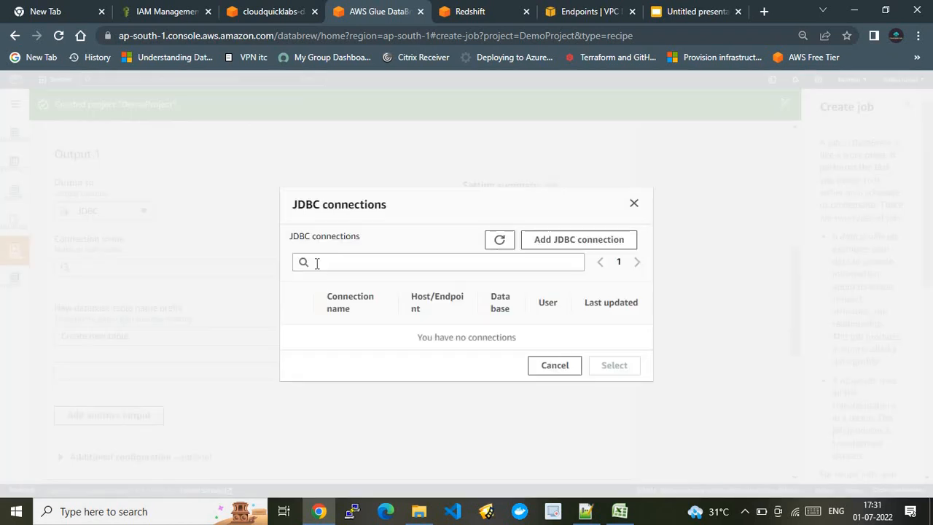
left_click(590, 240)
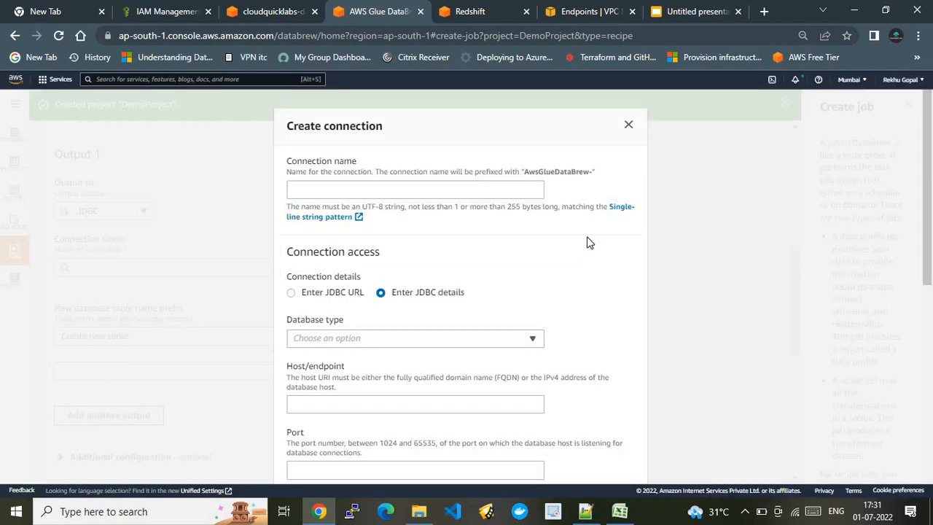
left_click(392, 190)
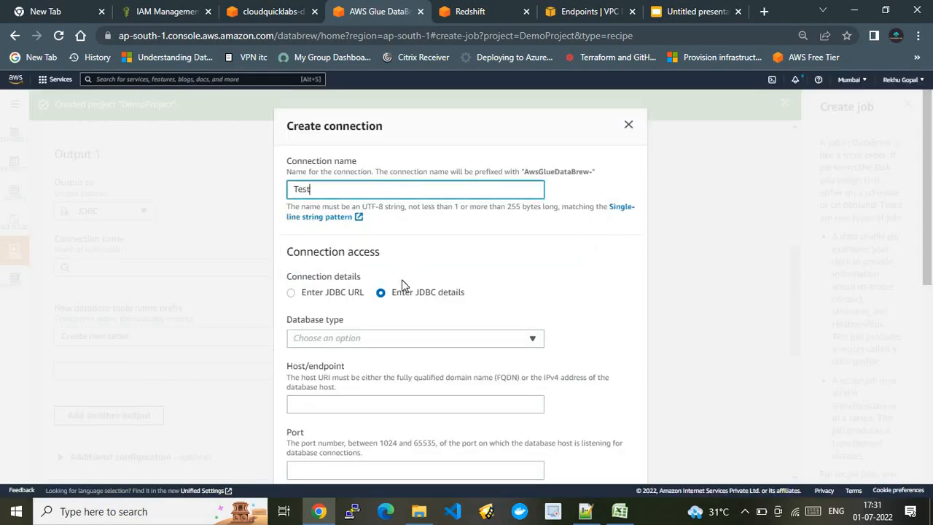
left_click(305, 293)
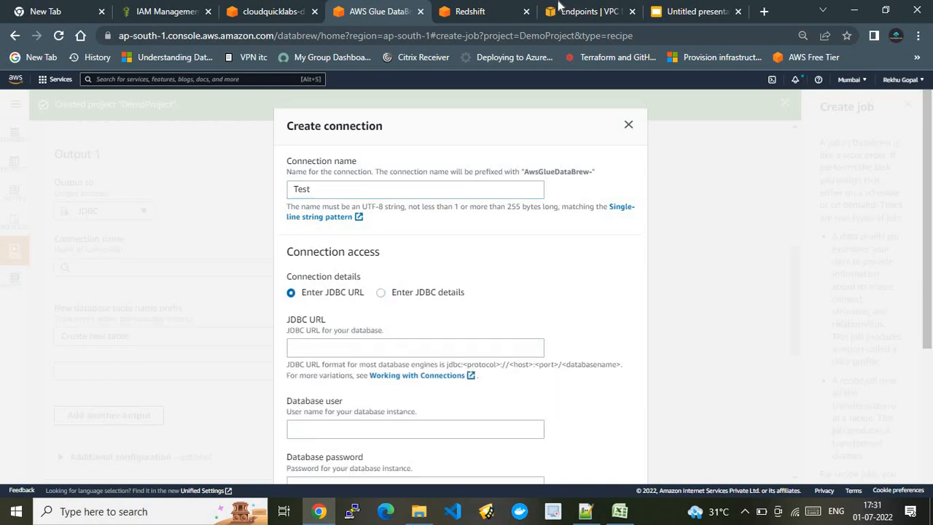
Copy the JDBC URL of redshift-cluster-1 from the Redshift console into the Test connection's JDBC URL
left_click(489, 11)
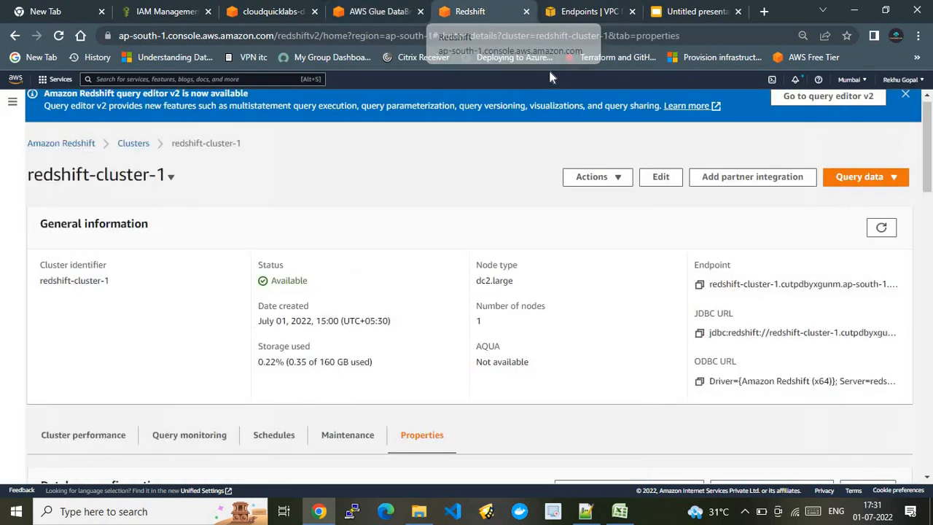
left_click(699, 335)
left_click(379, 13)
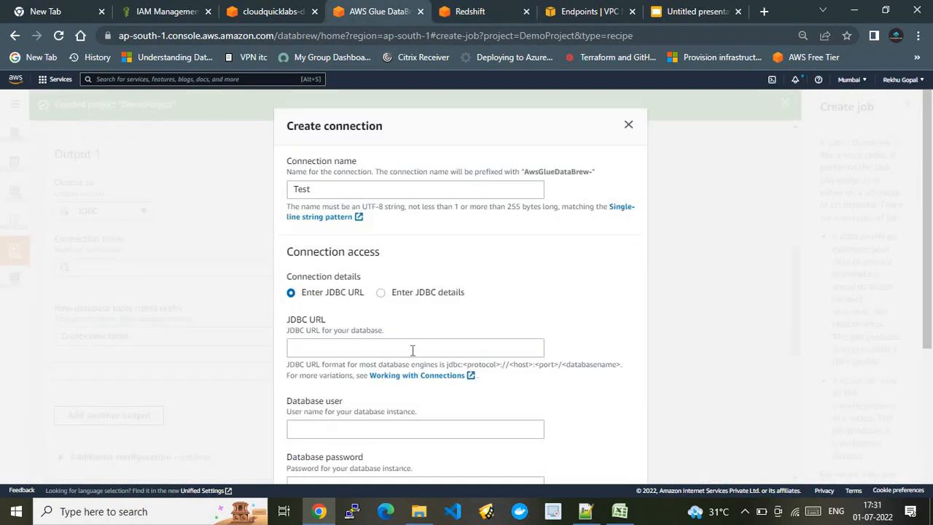
left_click(407, 349)
key("ctrl+v")
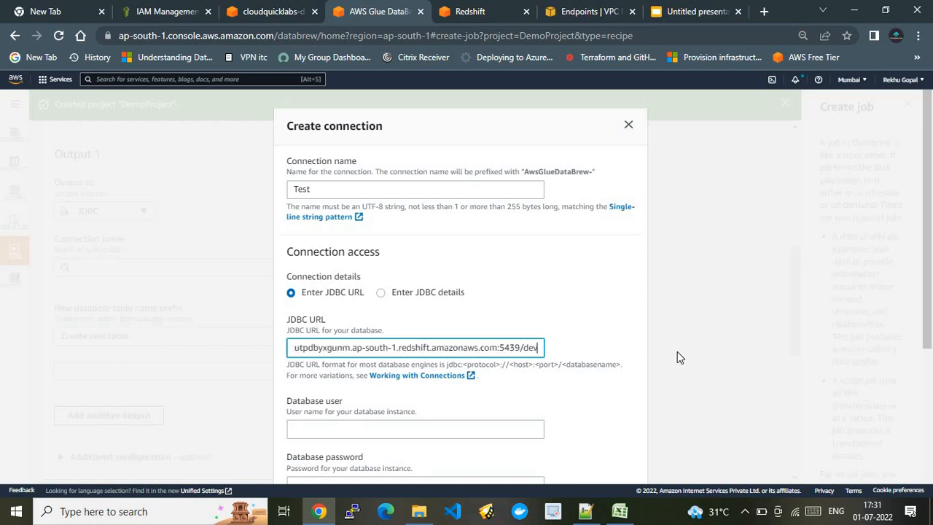
Copy the user name awsuser from Helpfile.json in Notepad++ and enter it as the connection's database user in Chrome
scroll(926, 372, "down", 2)
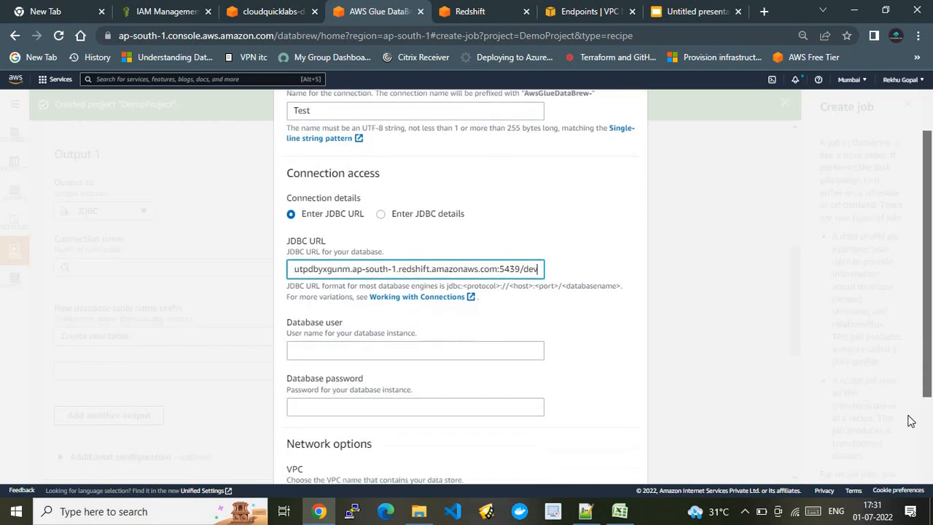
left_click(379, 272)
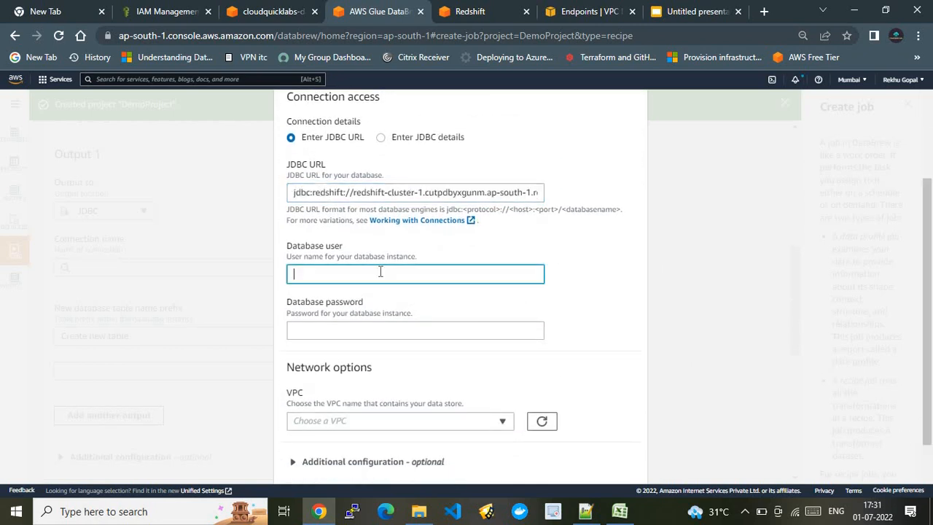
left_click(585, 511)
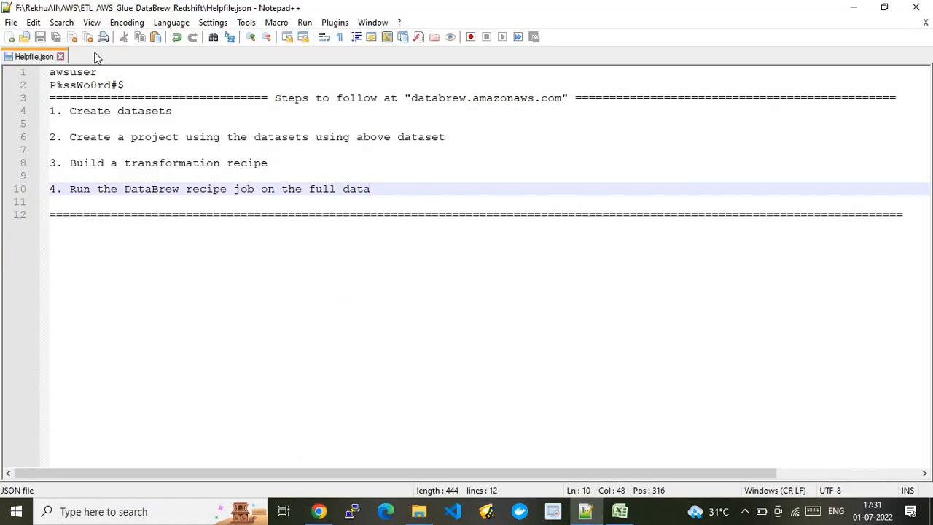
left_click_drag(100, 73, 50, 72)
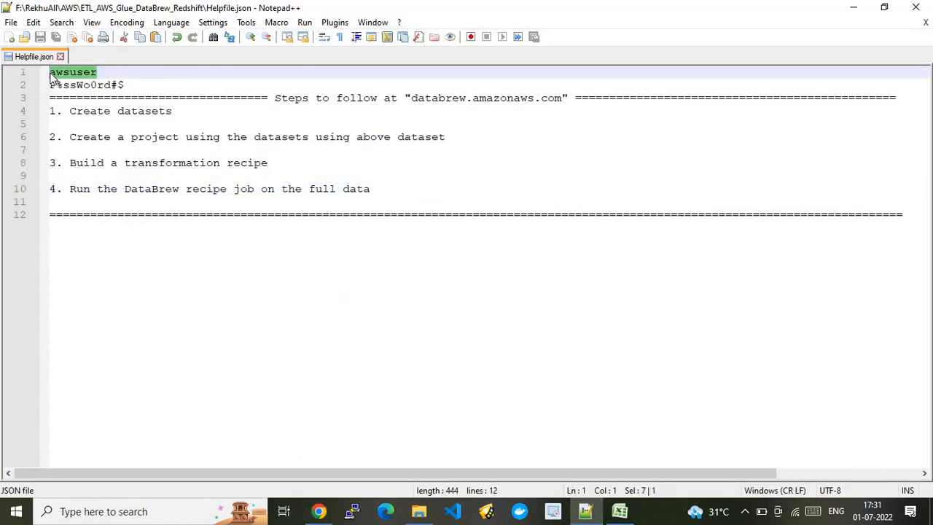
left_click(319, 511)
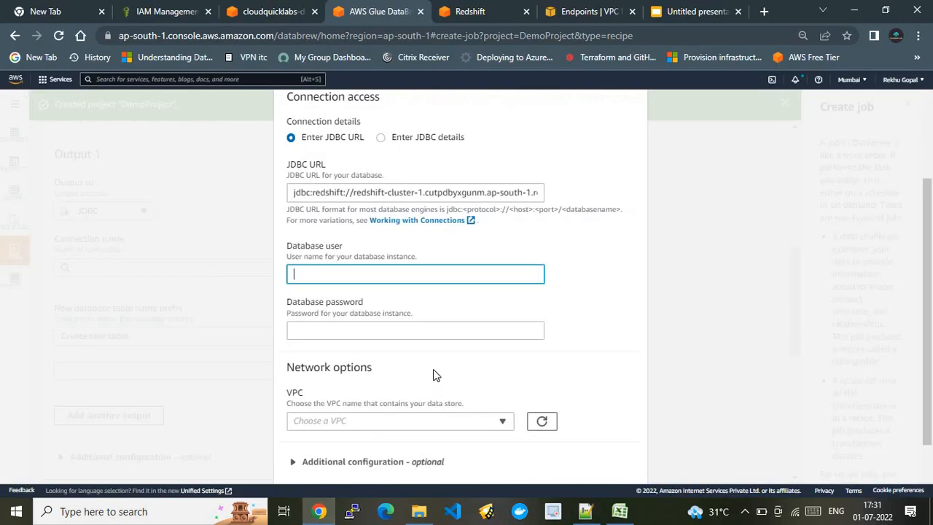
key("ctrl+v")
Copy the database password from Helpfile.json in Notepad++ and enter it as the connection's database password in Chrome
left_click(343, 330)
left_click(585, 511)
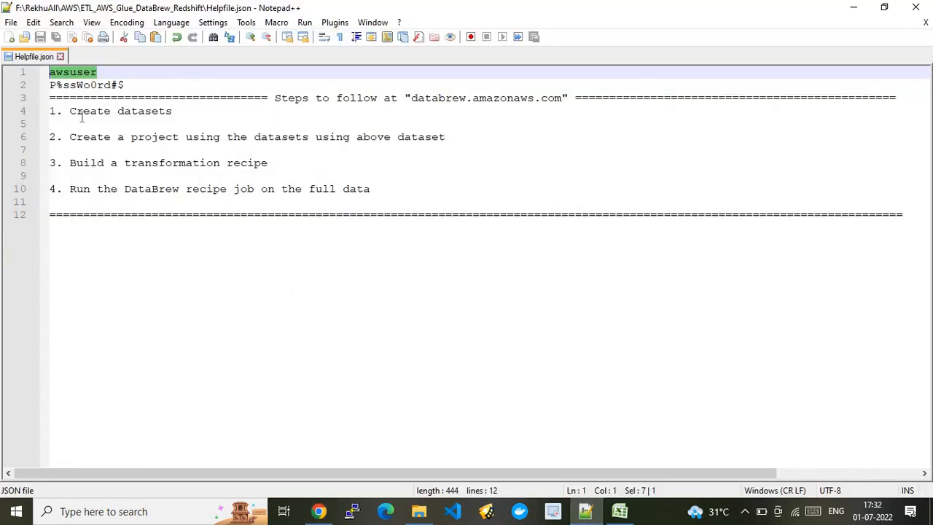
left_click_drag(125, 84, 47, 85)
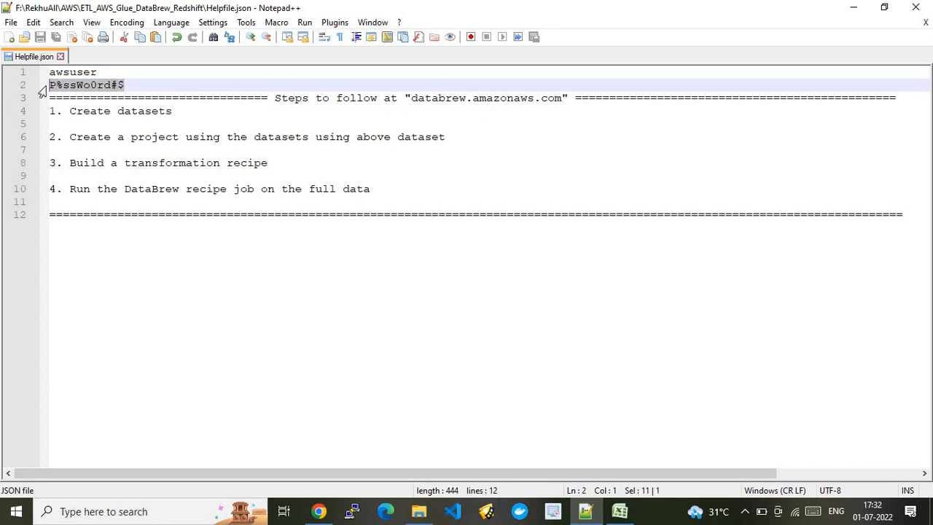
left_click(318, 511)
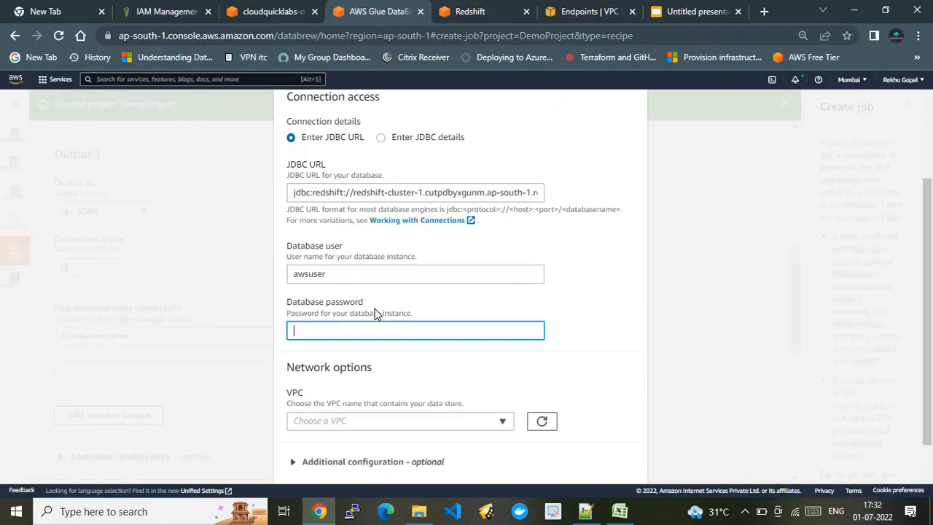
left_click(364, 329)
key("ctrl+v")
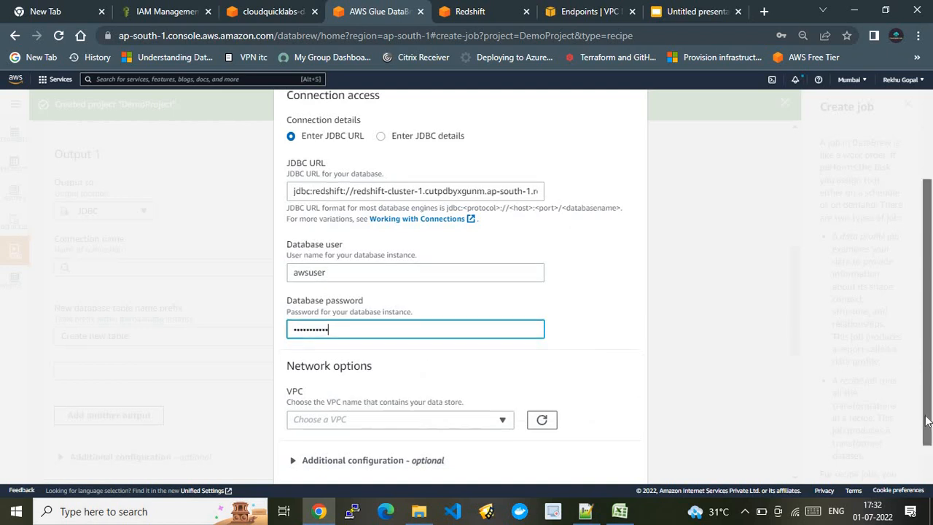
Set the connection's network to the default VPC vpc-9c193af4 and subnet subnet-10420a78 in ap-south-1a
scroll(924, 365, "down", 1)
left_click(342, 355)
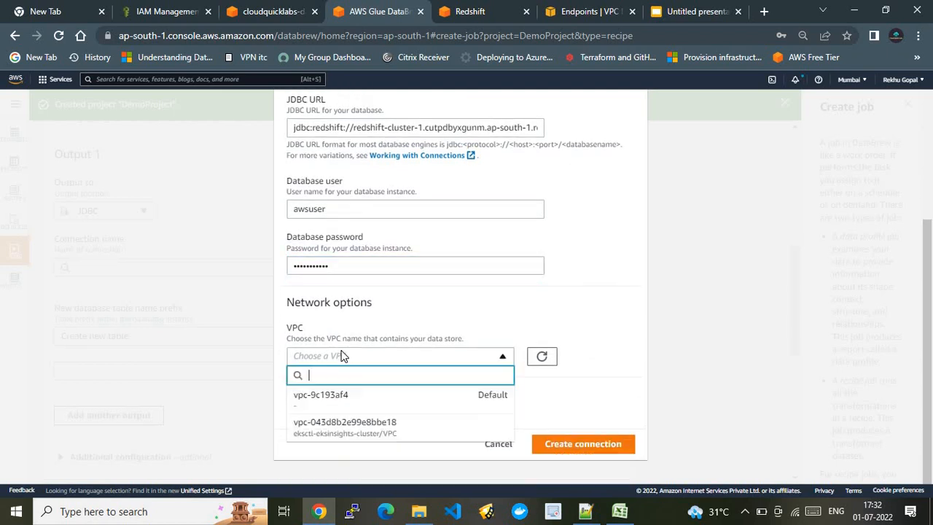
left_click(335, 398)
left_click(350, 421)
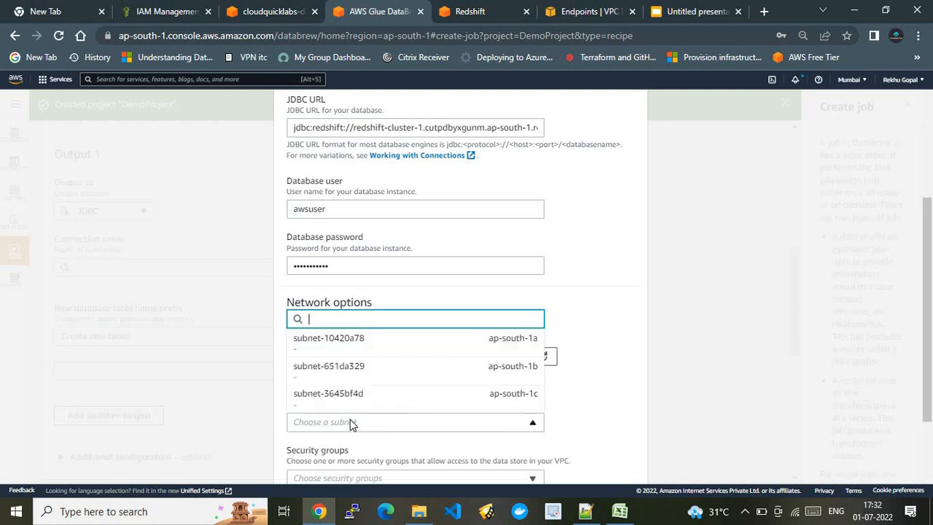
left_click(337, 341)
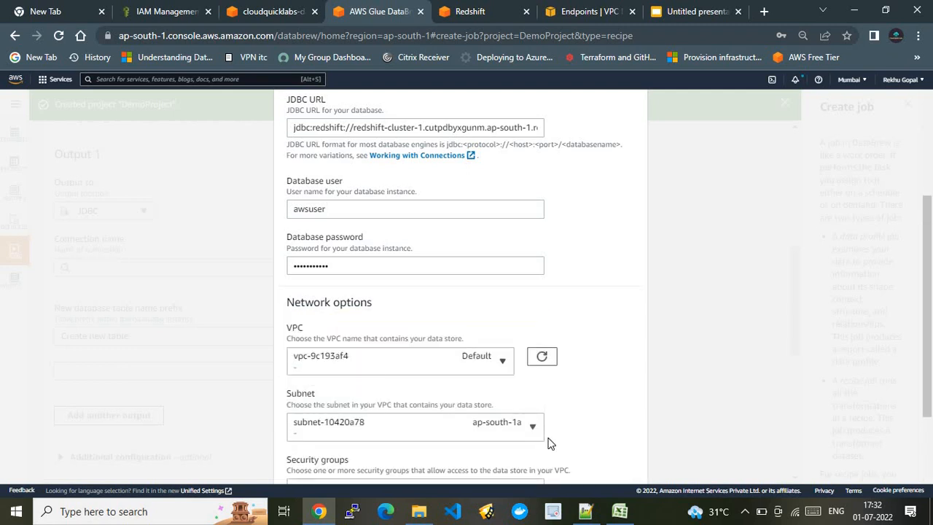
left_click_drag(924, 336, 922, 397)
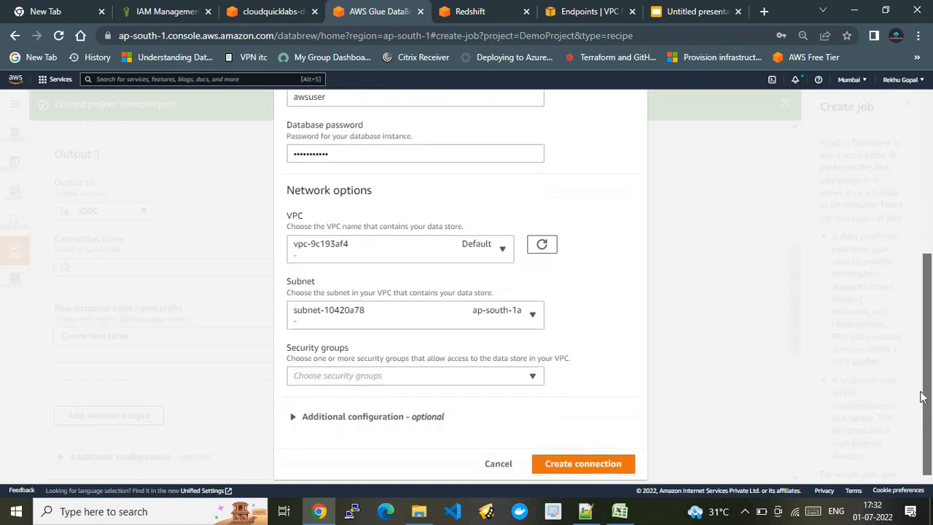
left_click(410, 312)
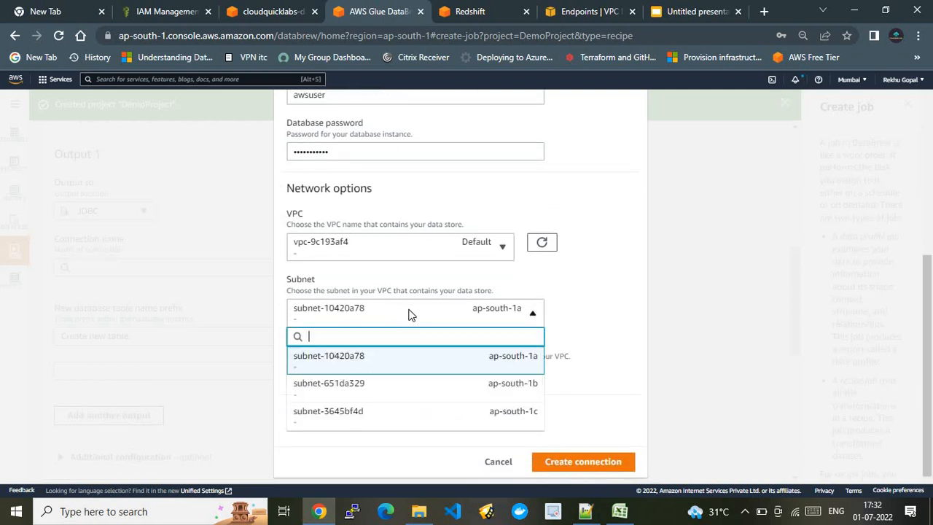
left_click(369, 364)
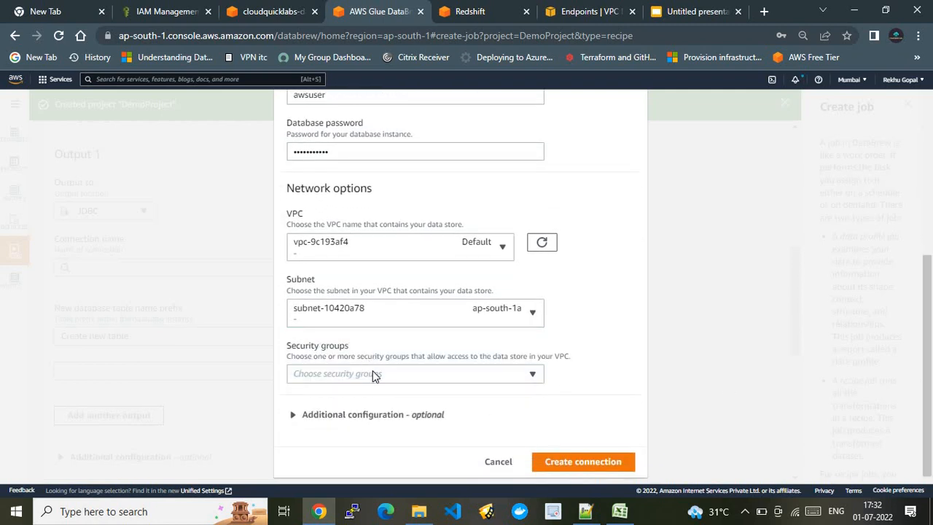
Assign the default security group sg-4d3dbe20 to the connection
left_click(373, 374)
left_click(342, 419)
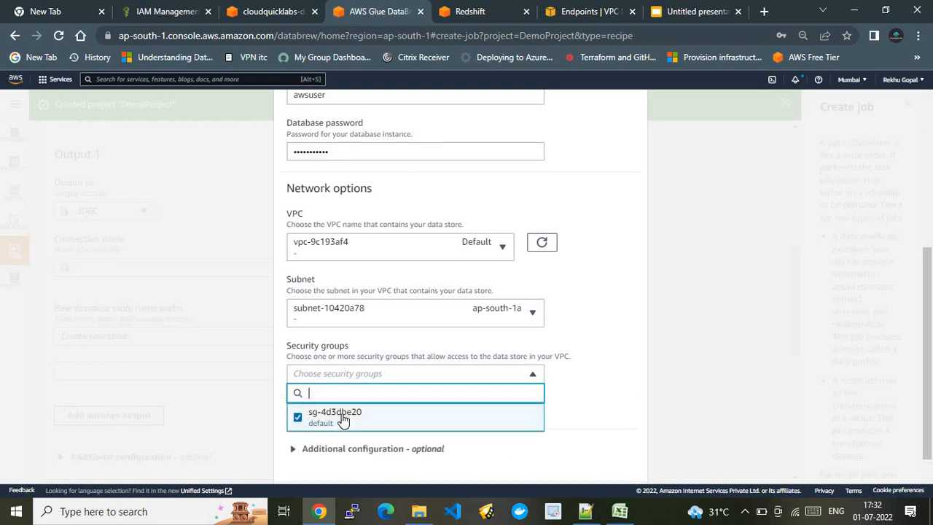
left_click_drag(927, 350, 928, 404)
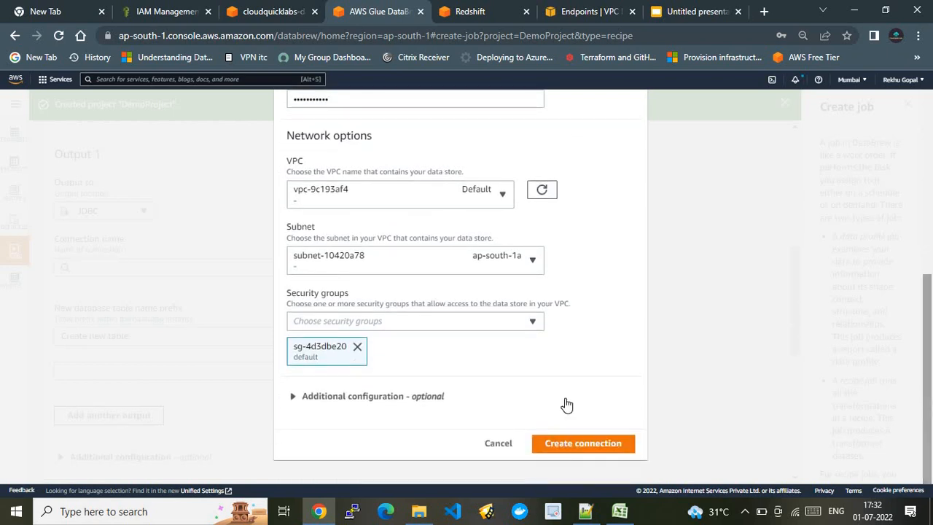
left_click(438, 268)
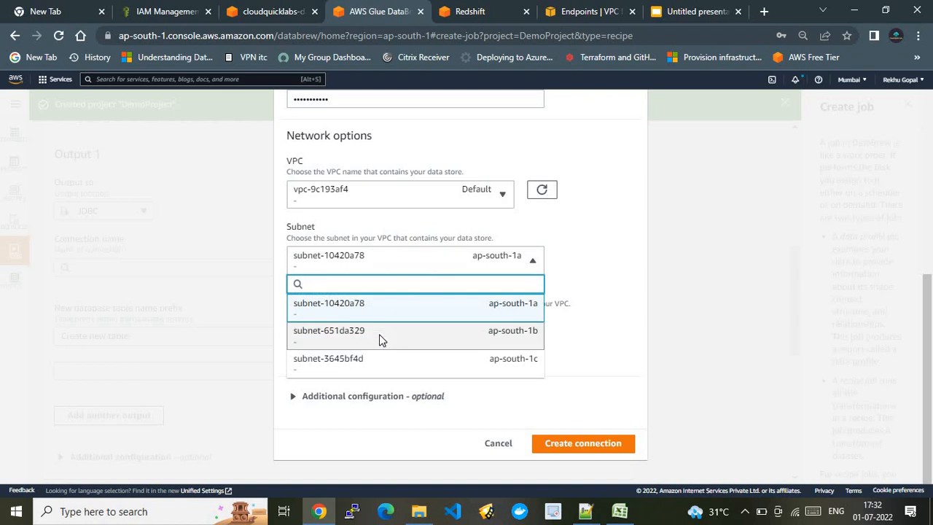
left_click(379, 334)
left_click(391, 262)
left_click(365, 306)
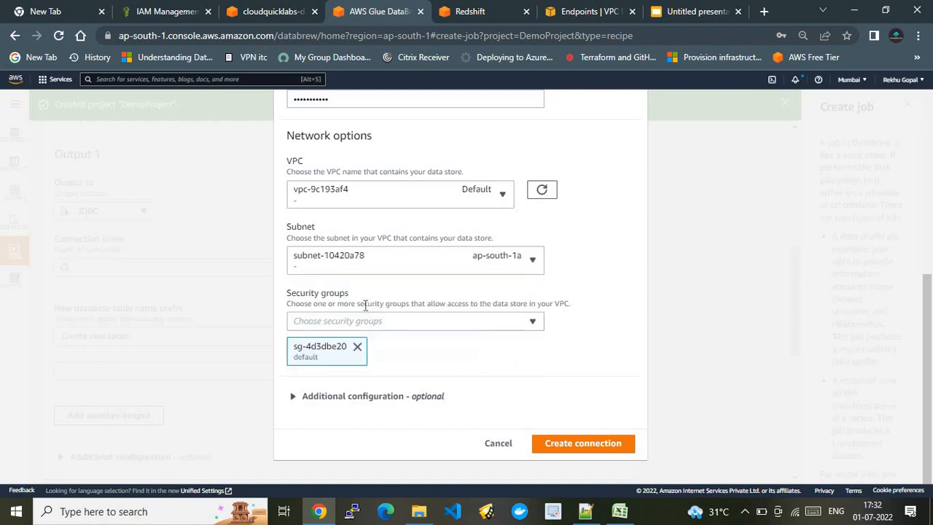
Rename the connection to TestDemo and create it
left_click(579, 440)
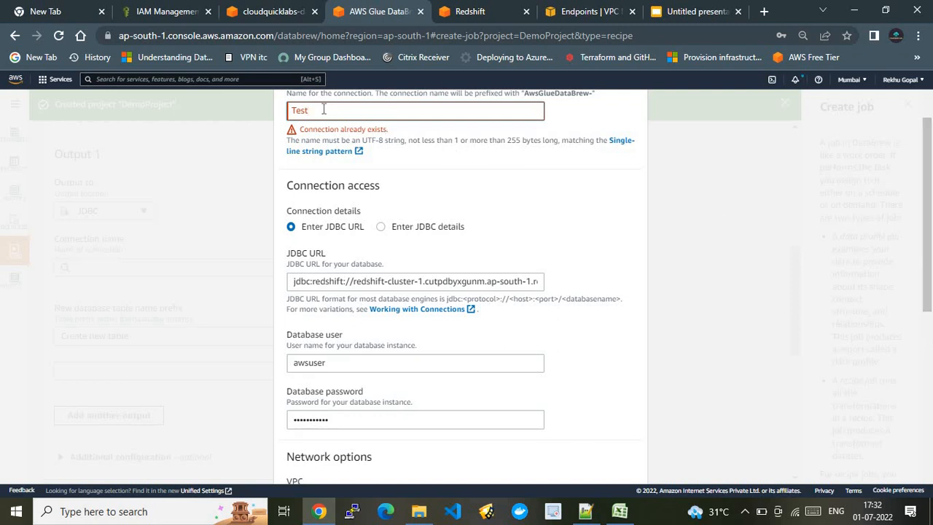
type("Demo")
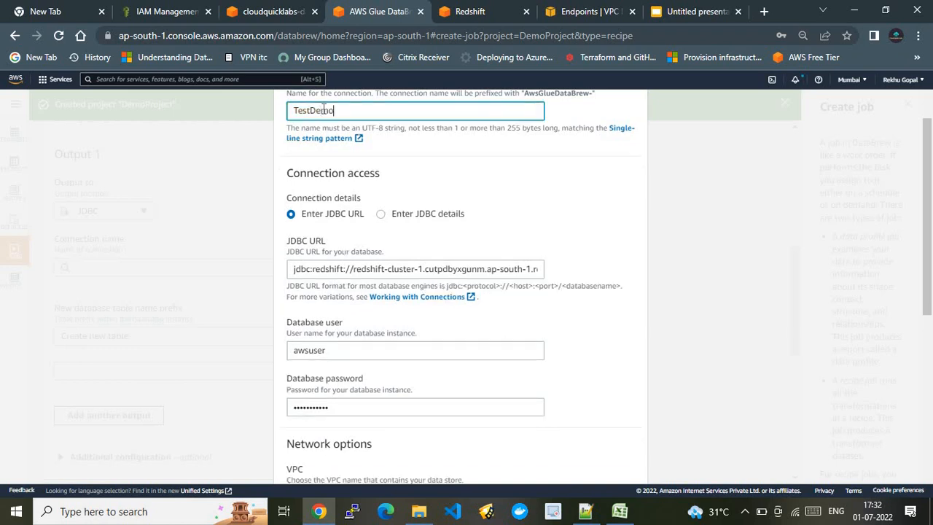
left_click_drag(931, 283, 920, 460)
left_click(576, 445)
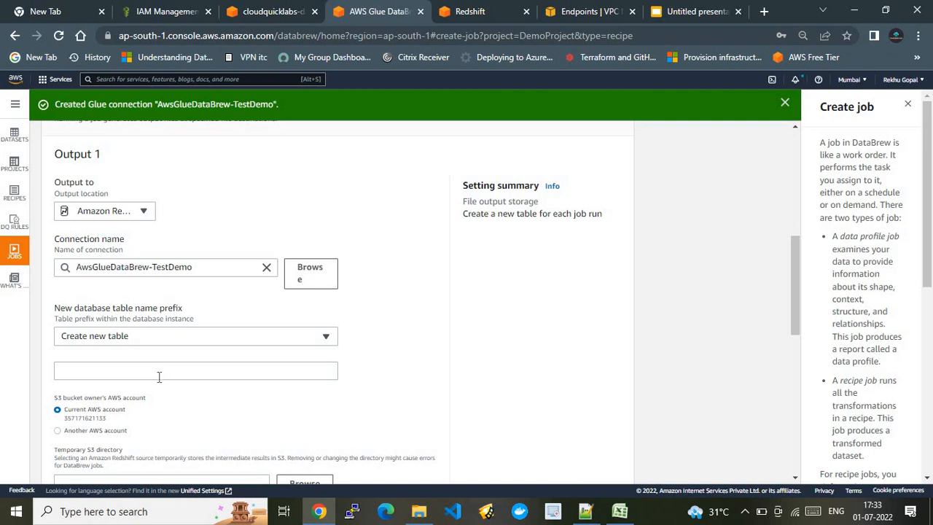
Open Redshift query editor v2 and examine the tables in the public schema of redshift-cluster-1's dev database
left_click(472, 11)
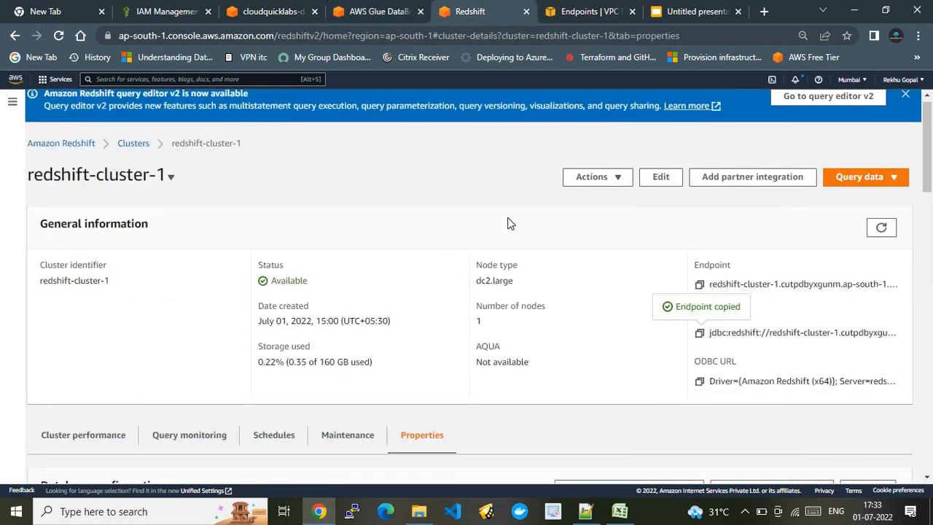
left_click(841, 102)
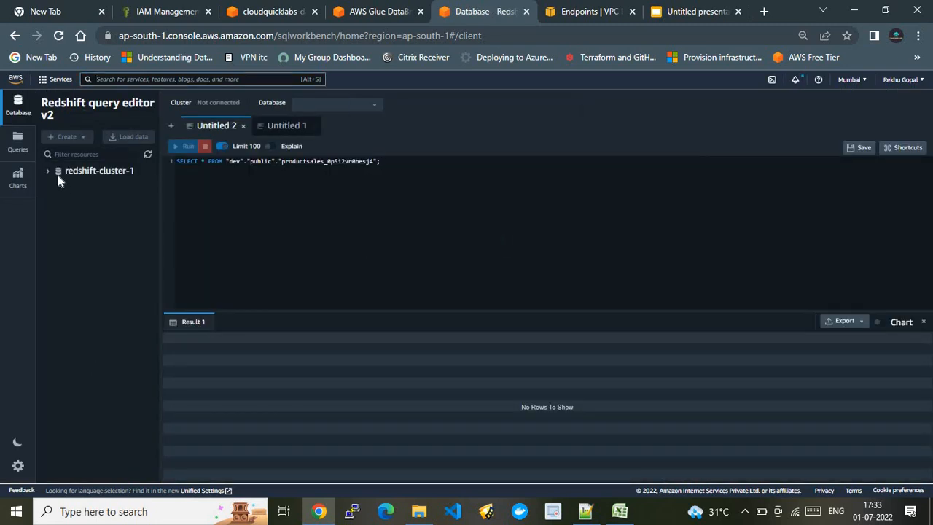
left_click(49, 174)
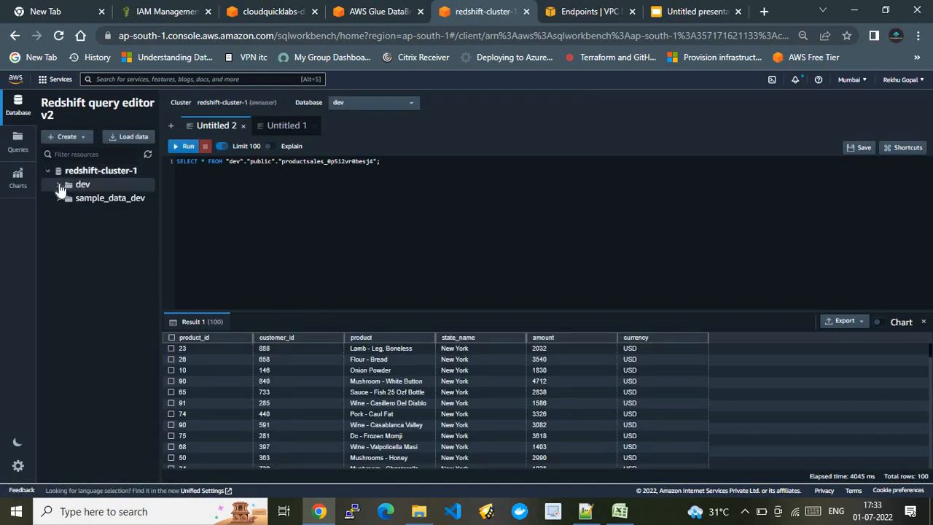
left_click(60, 186)
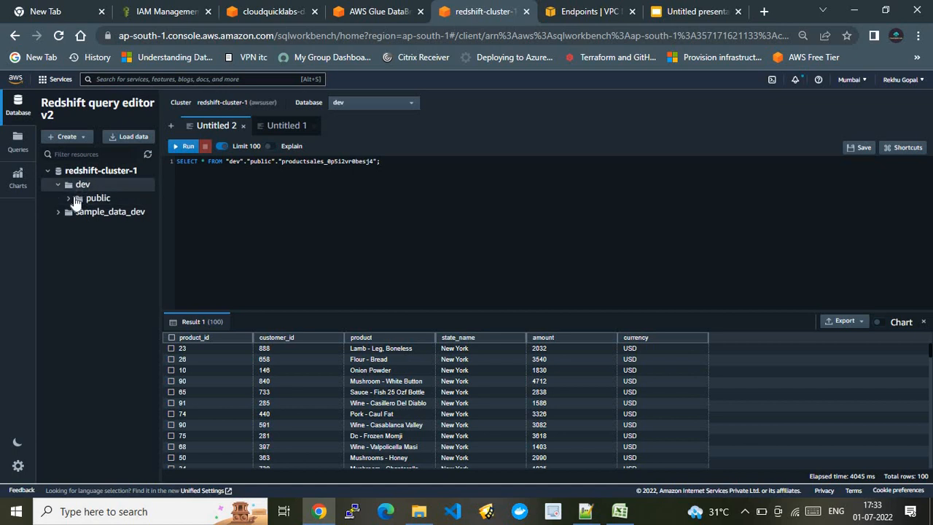
left_click(69, 200)
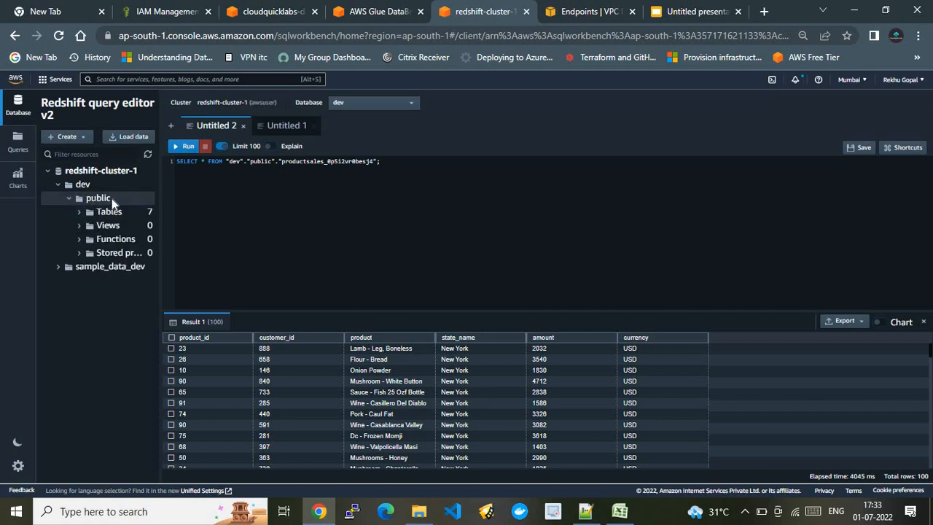
left_click(115, 211)
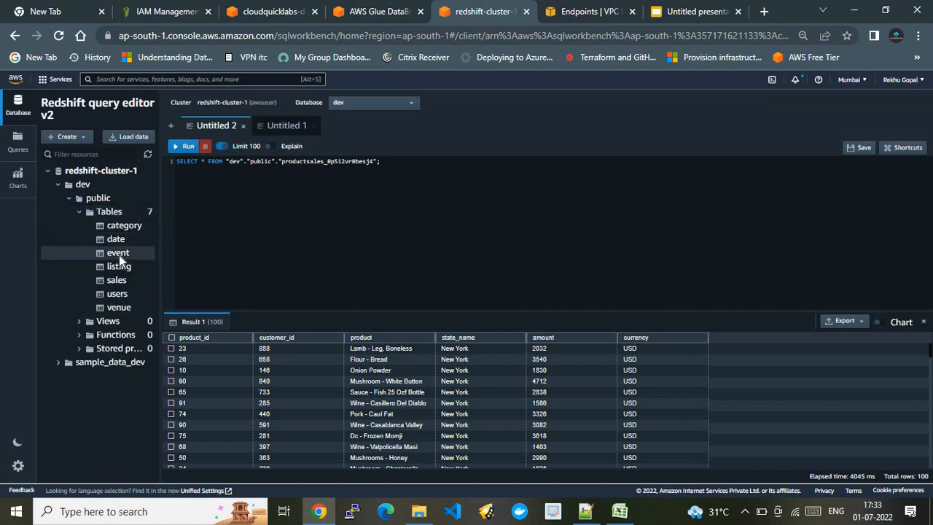
left_click(377, 9)
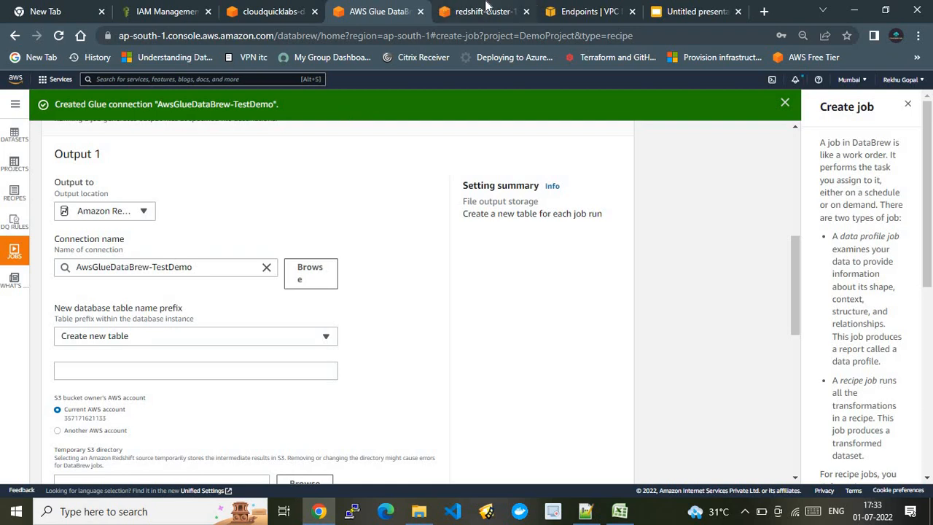
left_click(486, 11)
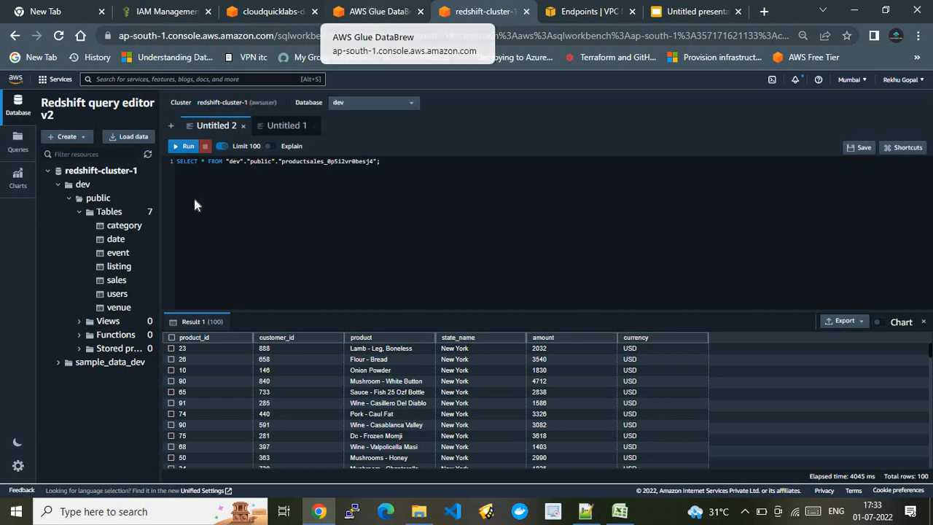
In the DataBrew job output, set the new database table name prefix to public.orderdemo
left_click(381, 10)
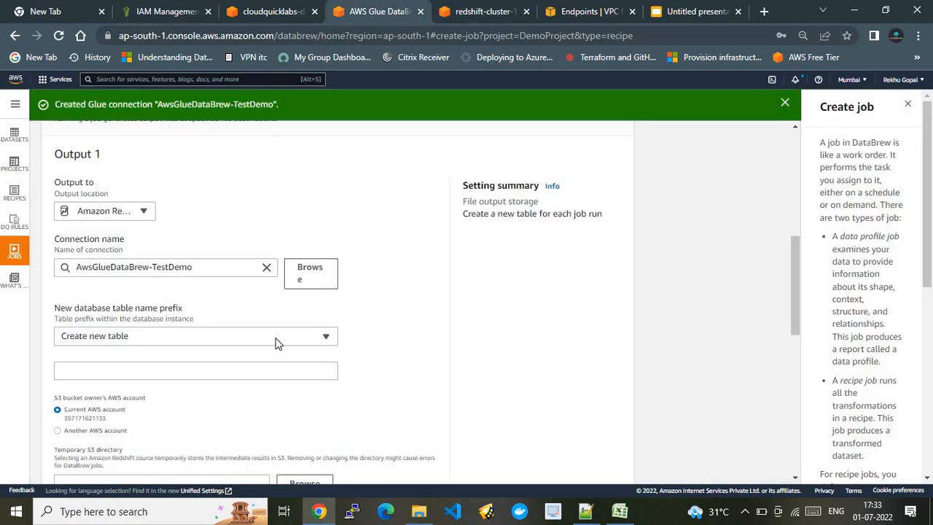
left_click(156, 377)
type("pu")
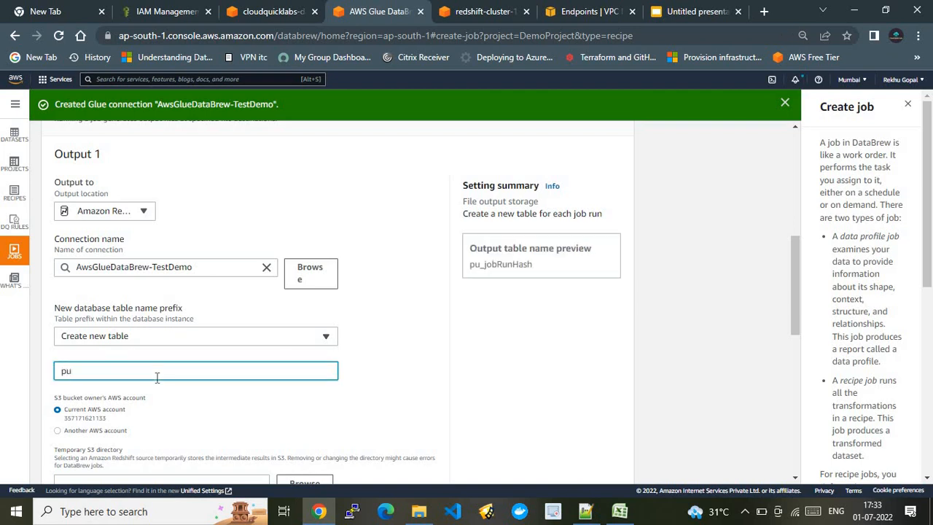
type("blic.")
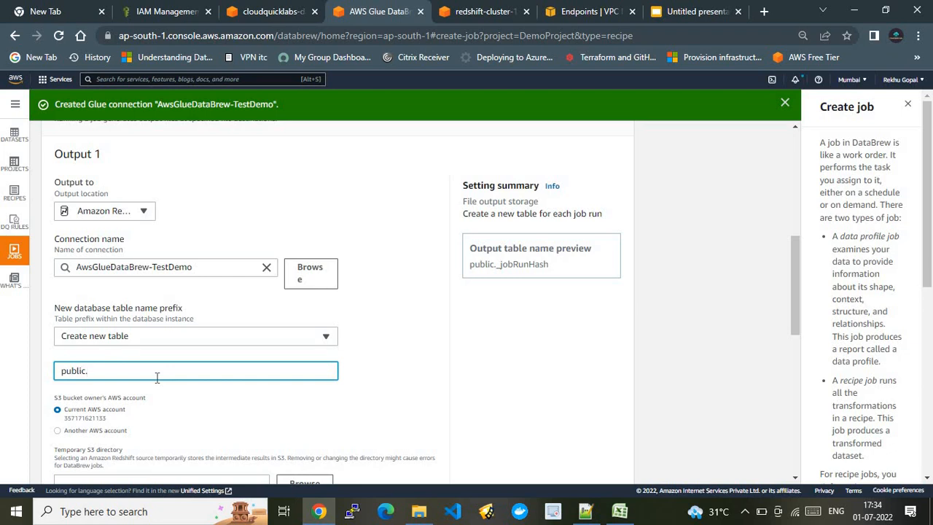
type("order")
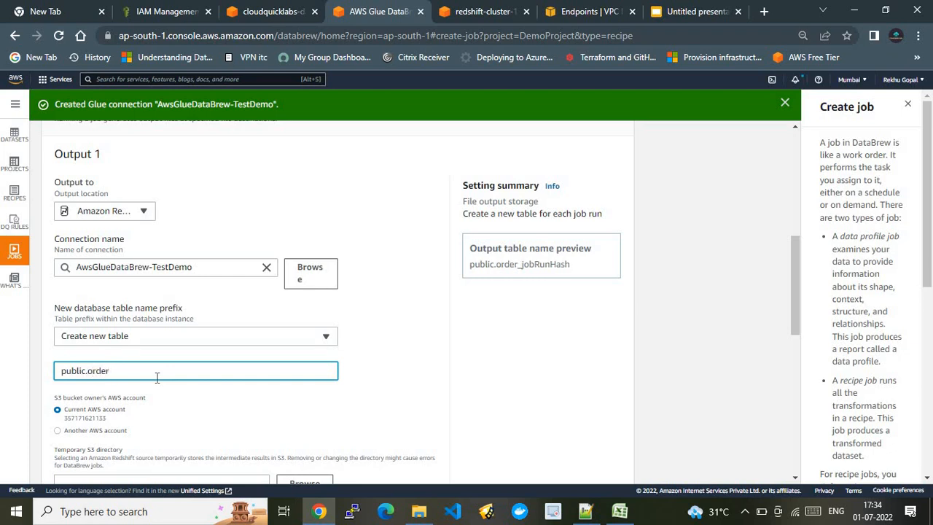
type("demo")
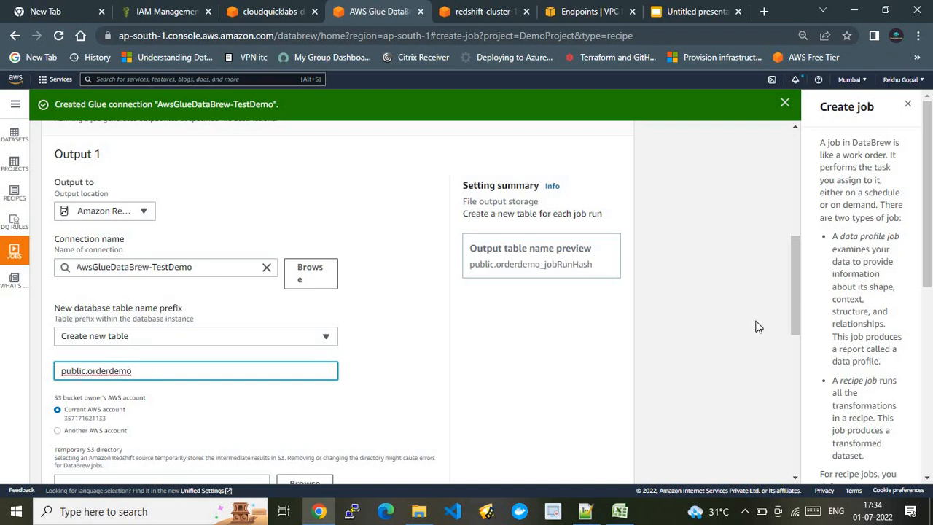
Assign the existing IAM role AWSGlueDataBrewServiceRole-Test to the job's permissions
left_click_drag(794, 312, 792, 355)
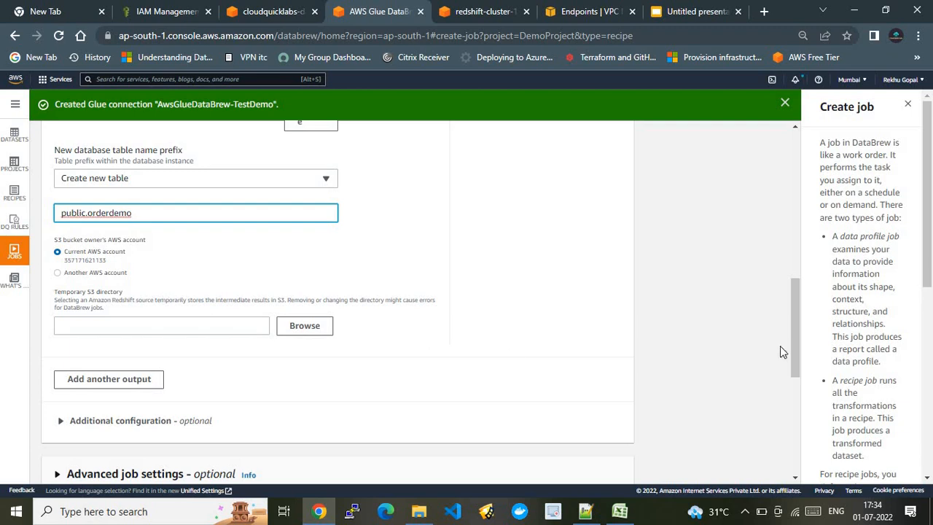
left_click_drag(792, 348, 791, 464)
left_click(290, 406)
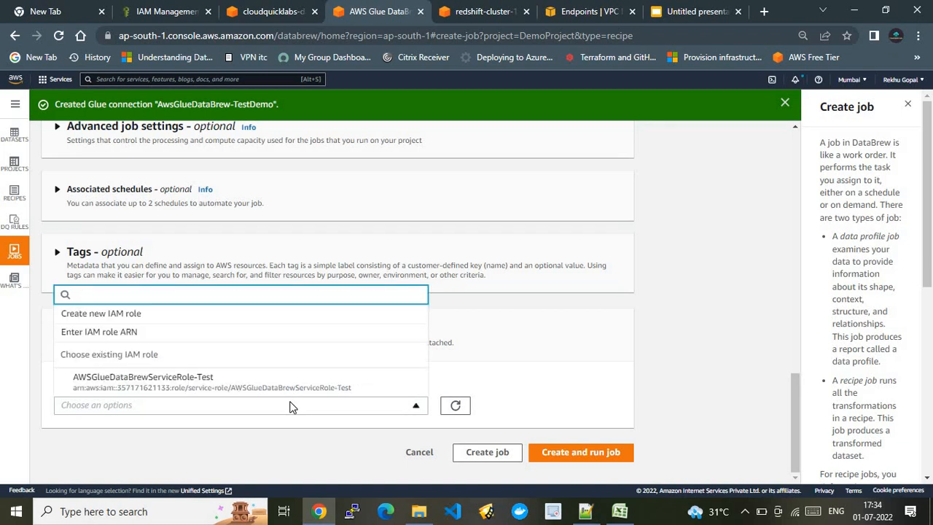
left_click(203, 386)
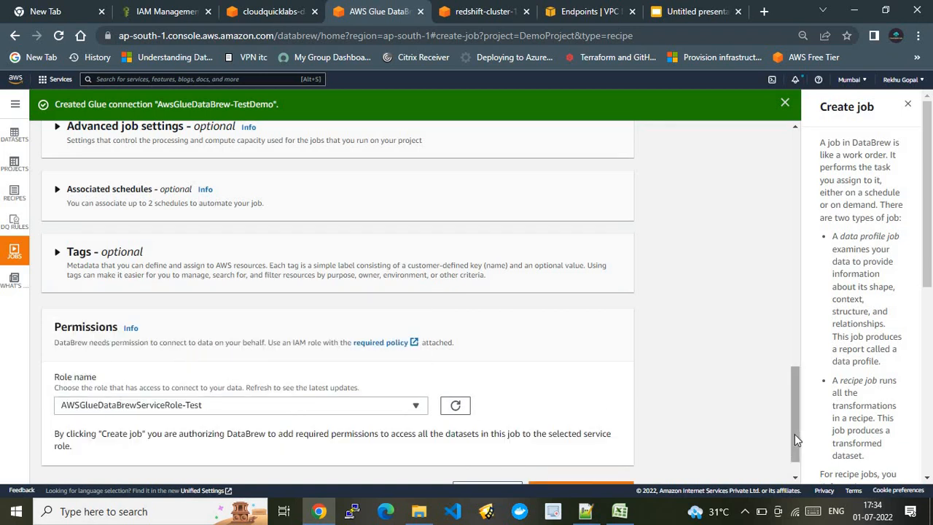
Try to create and run the job, and set the output's temporary S3 directory to s3://cloudquicklabs-databrew/
left_click_drag(794, 434, 783, 367)
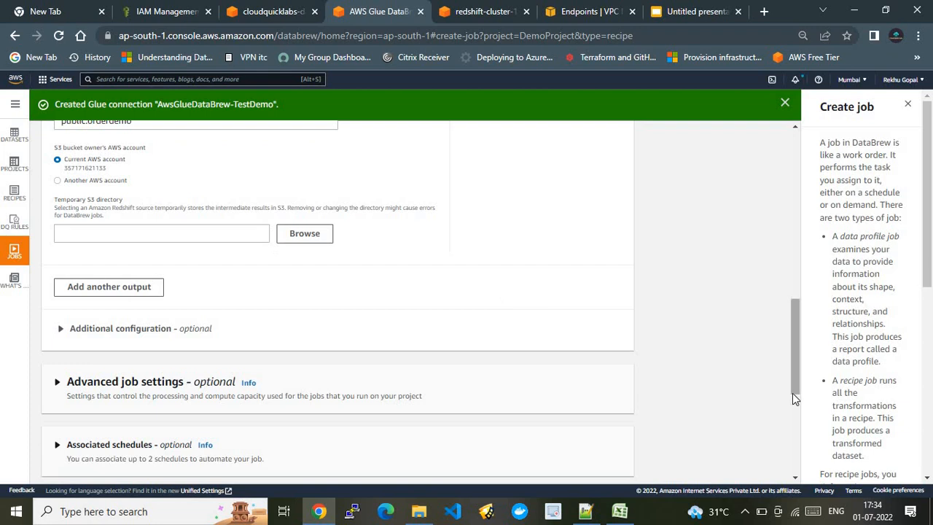
left_click(793, 445)
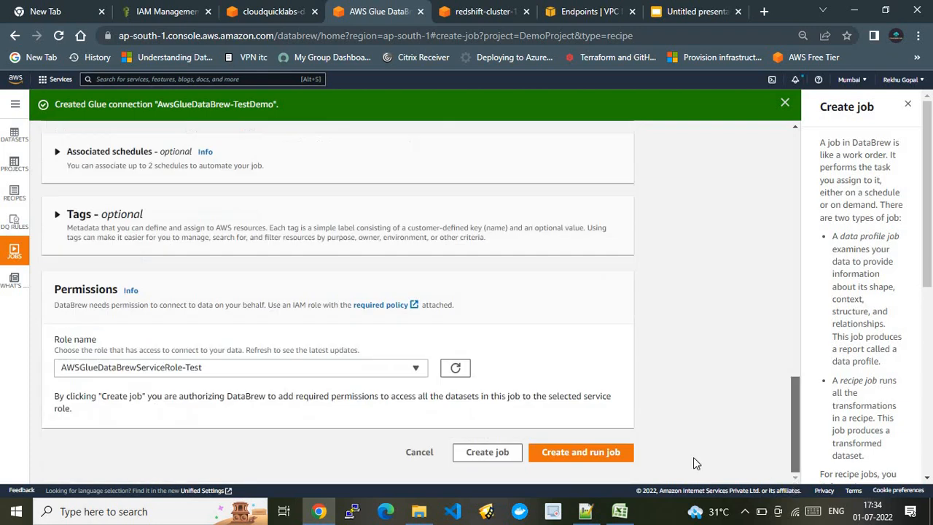
left_click(553, 448)
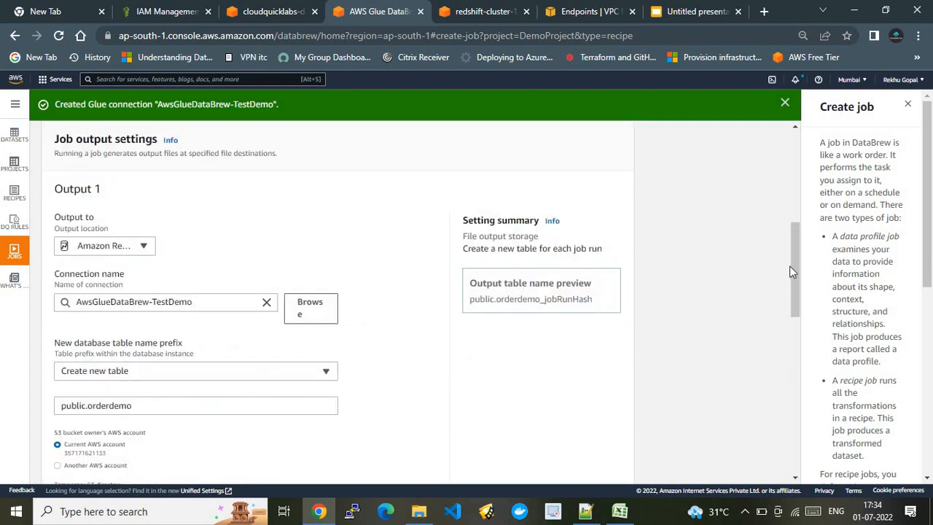
scroll(781, 335, "down", 4)
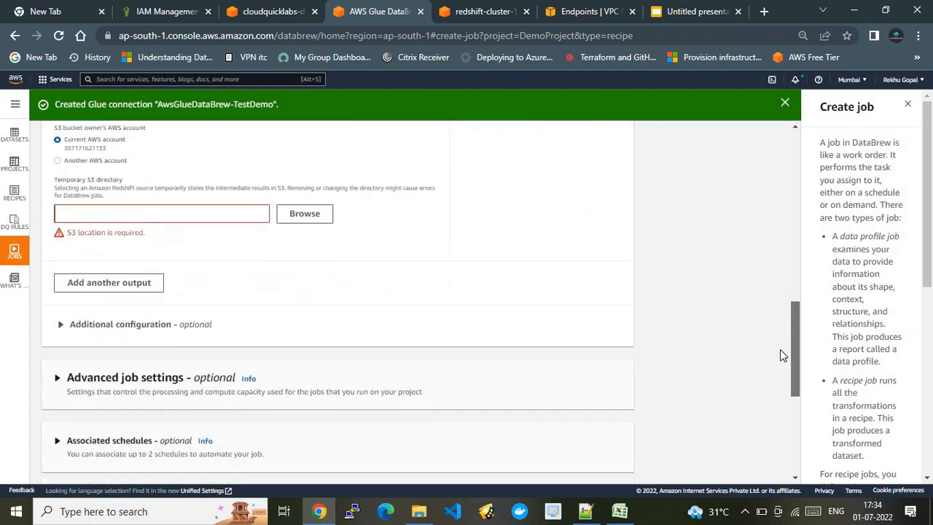
left_click(261, 214)
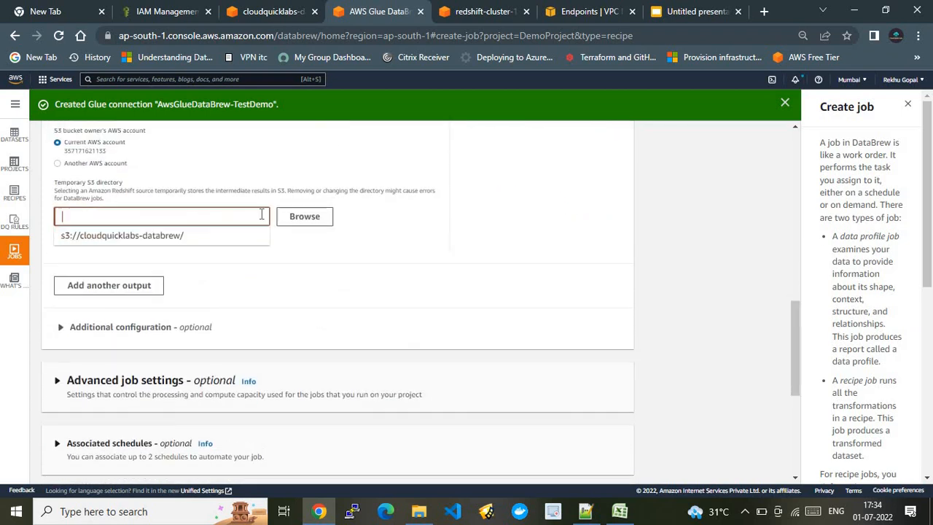
left_click(177, 236)
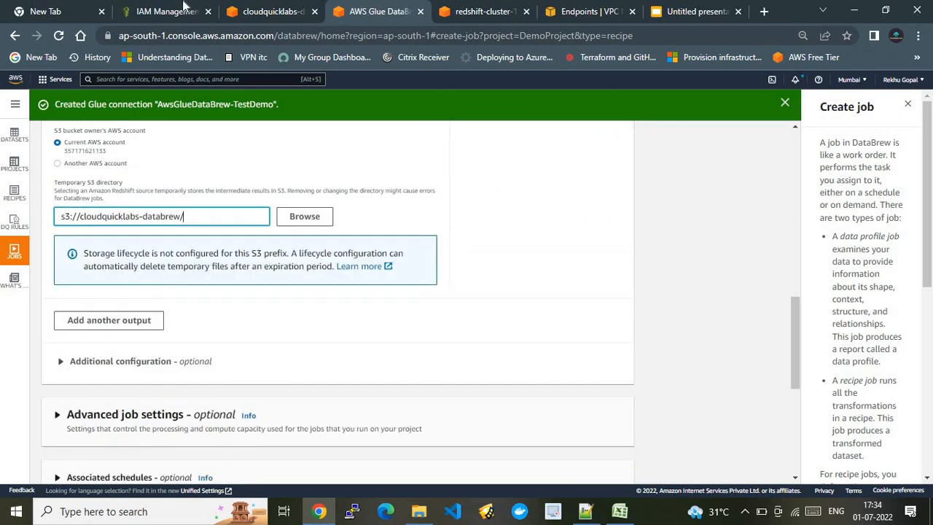
Examine the top-level contents of the cloudquicklabs-databrew bucket in the S3 console
left_click(263, 11)
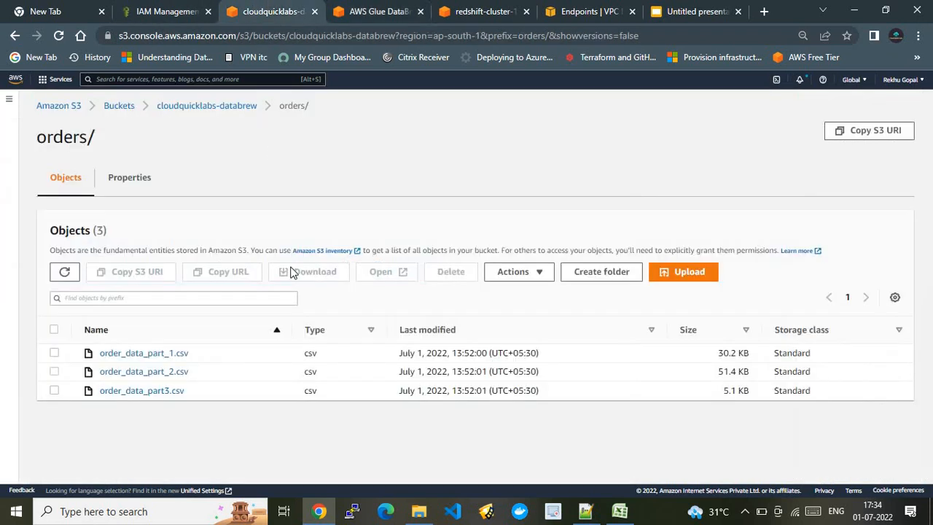
left_click(206, 107)
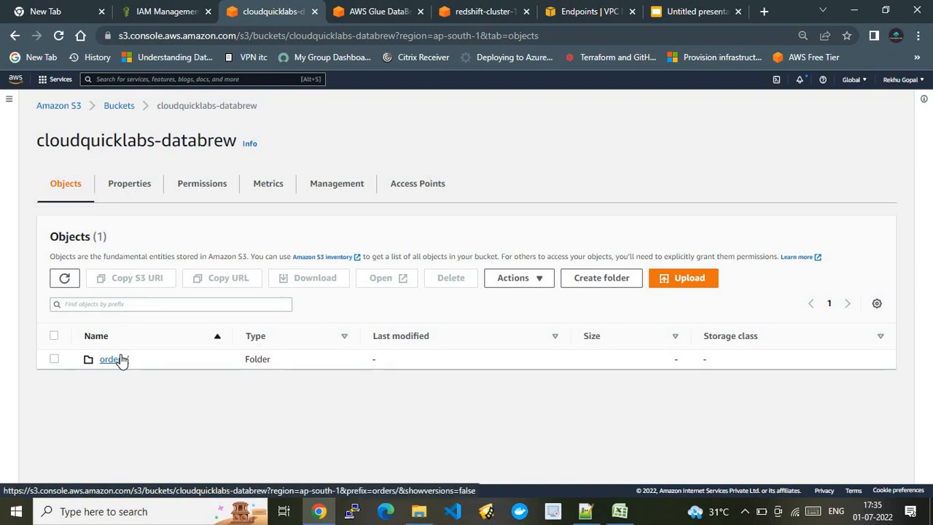
Return to the DataBrew job form, then create and run DemoJob
left_click(387, 10)
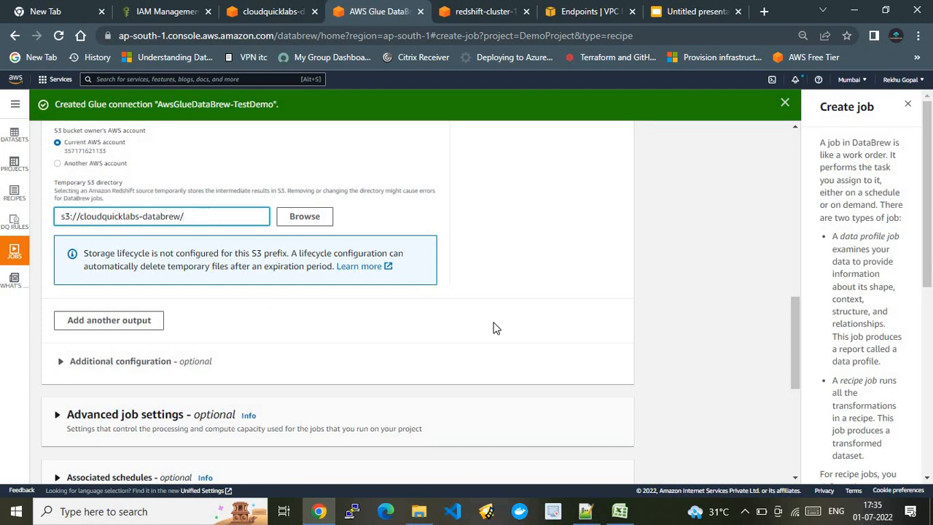
left_click_drag(799, 362, 806, 514)
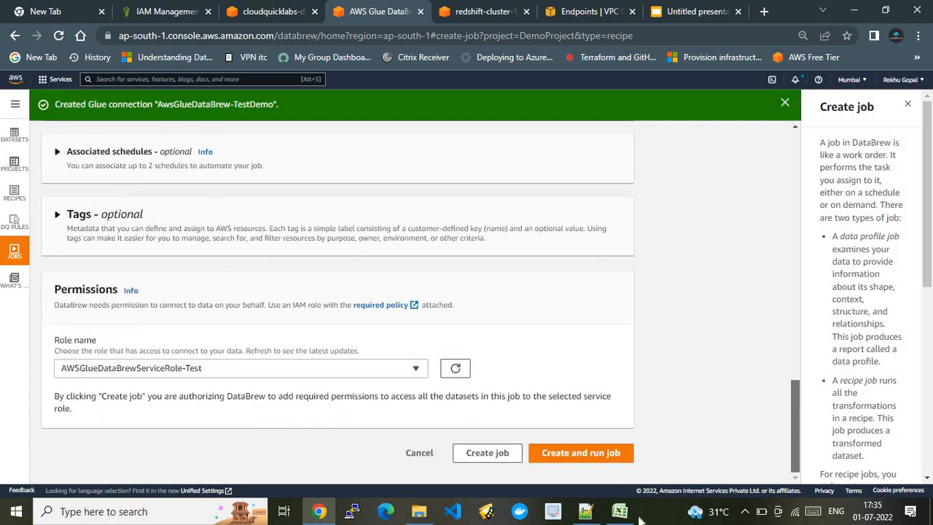
left_click(570, 459)
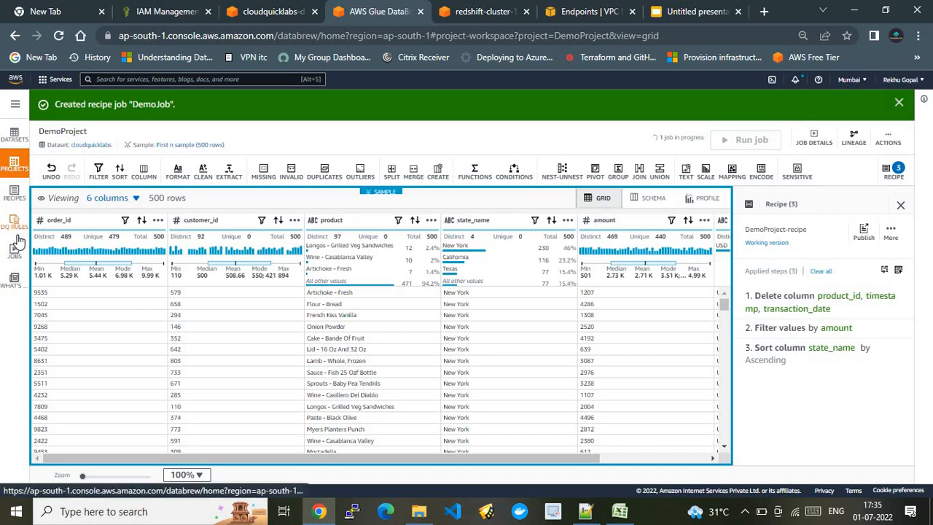
Review DemoJob's run history in DataBrew and the endpoints list in the VPC console
left_click(16, 255)
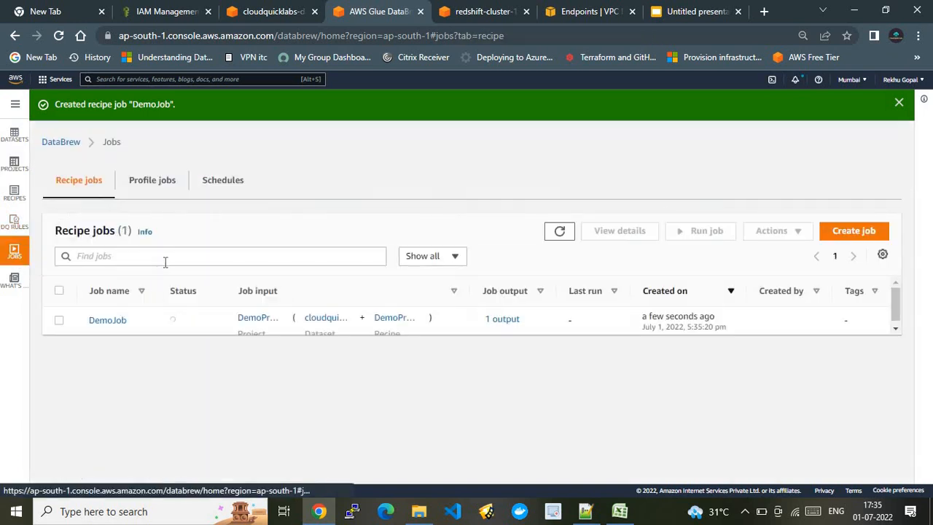
left_click(108, 321)
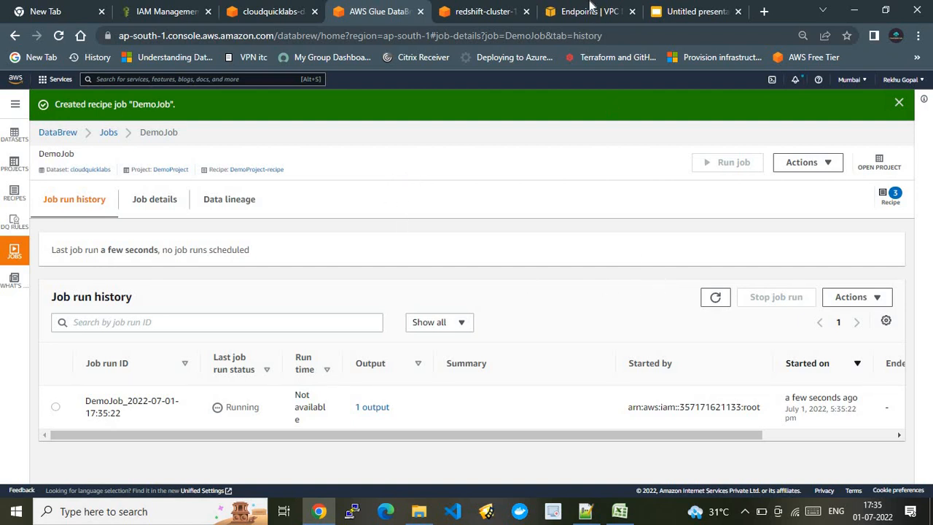
left_click(589, 10)
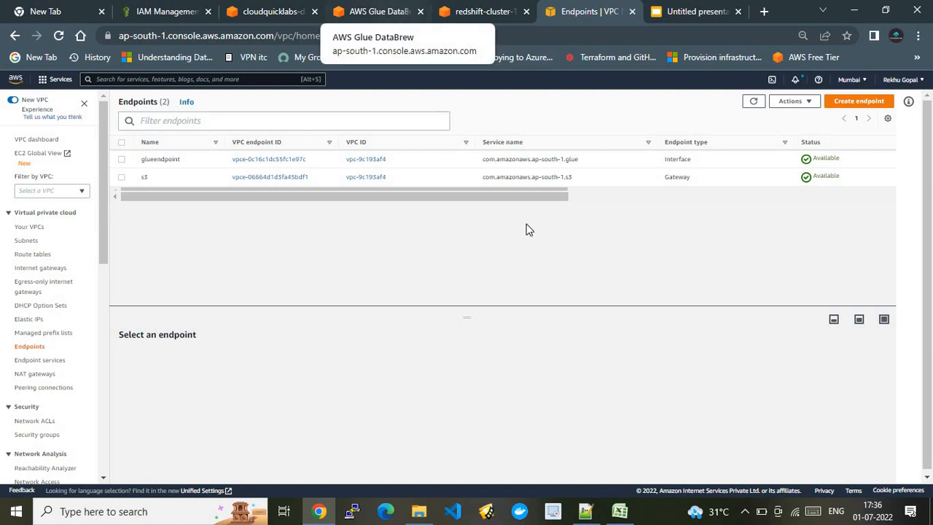
Return to DataBrew, check DemoJob's status in the refreshed recipe jobs list, and open DemoProject to review its data and recipe steps
left_click(352, 9)
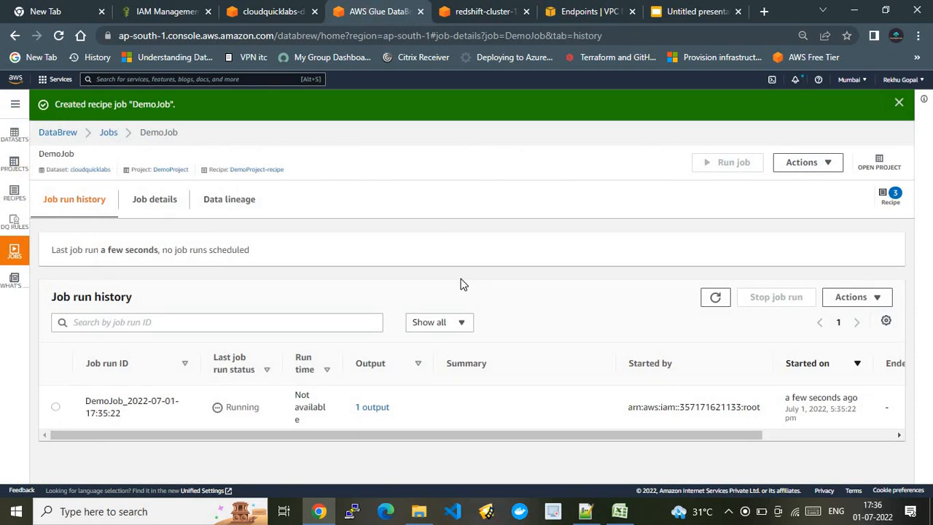
left_click(128, 149)
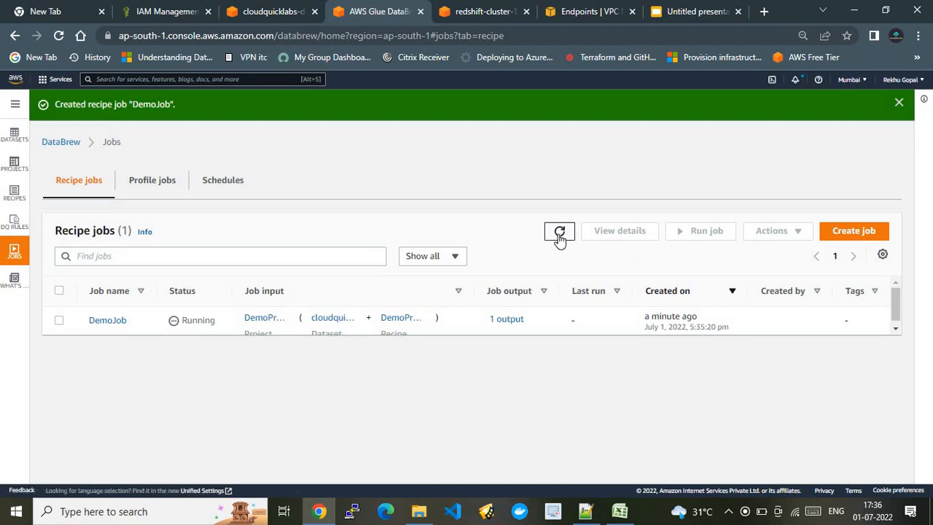
left_click(559, 233)
left_click(13, 165)
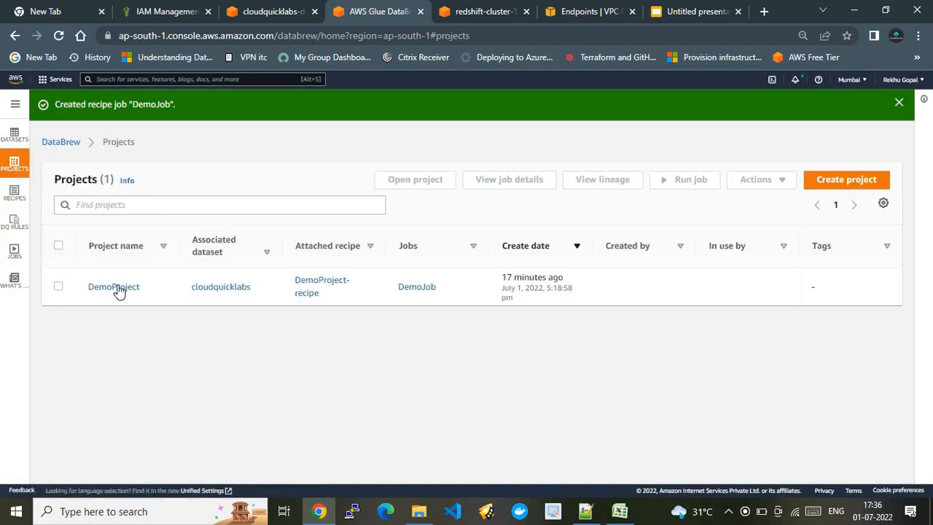
left_click(116, 286)
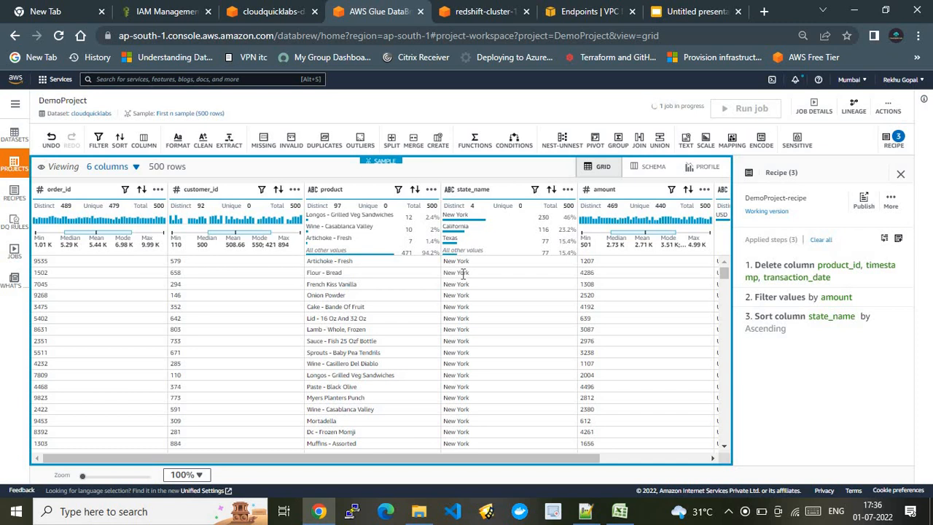
Monitor DemoJob's run status by refreshing its run history, reviewing the ETL architecture slide during the wait, then return to the jobs list
left_click(19, 252)
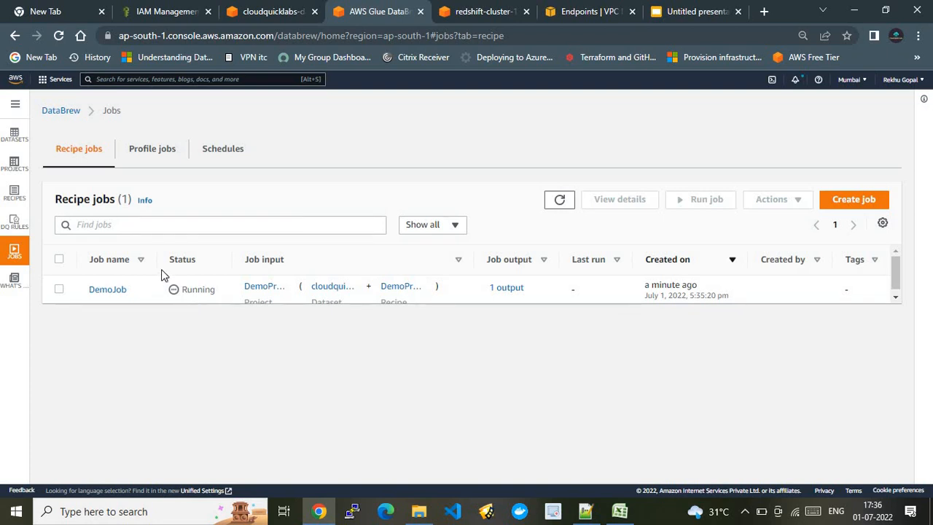
left_click(113, 293)
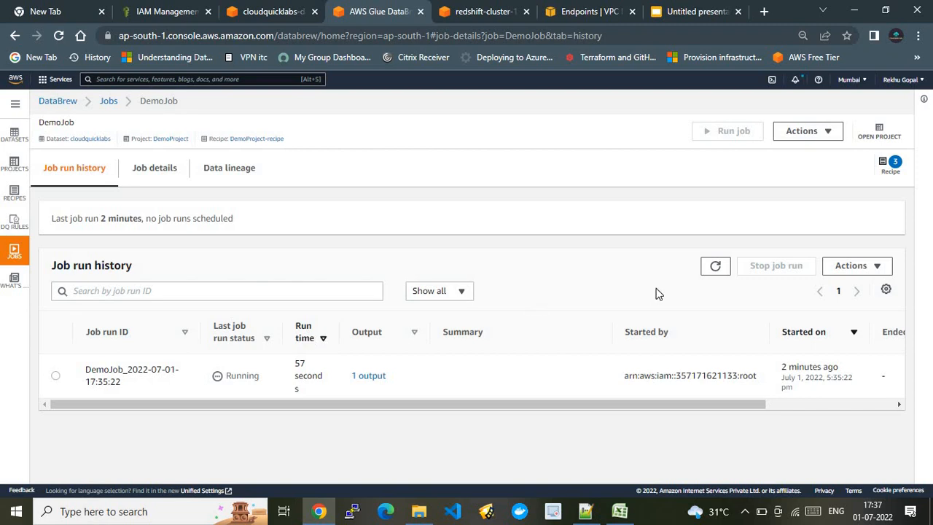
left_click(714, 266)
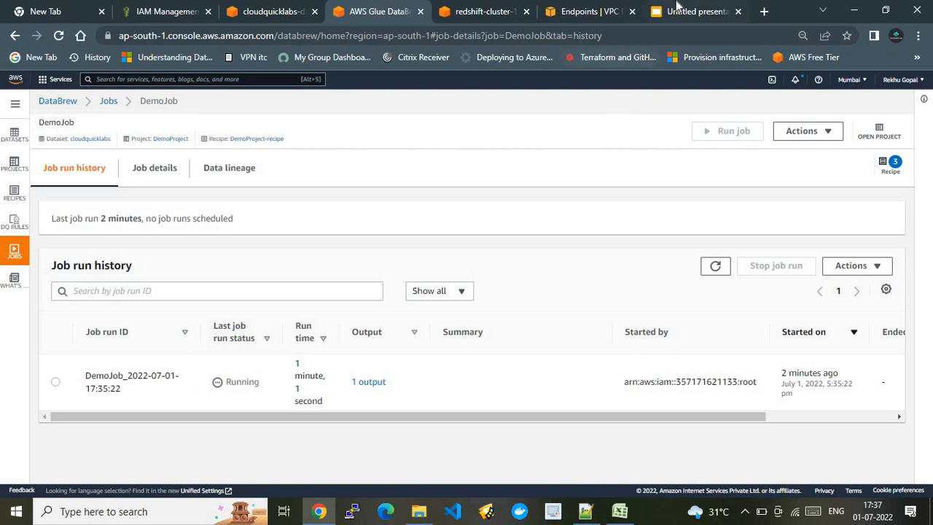
left_click(676, 11)
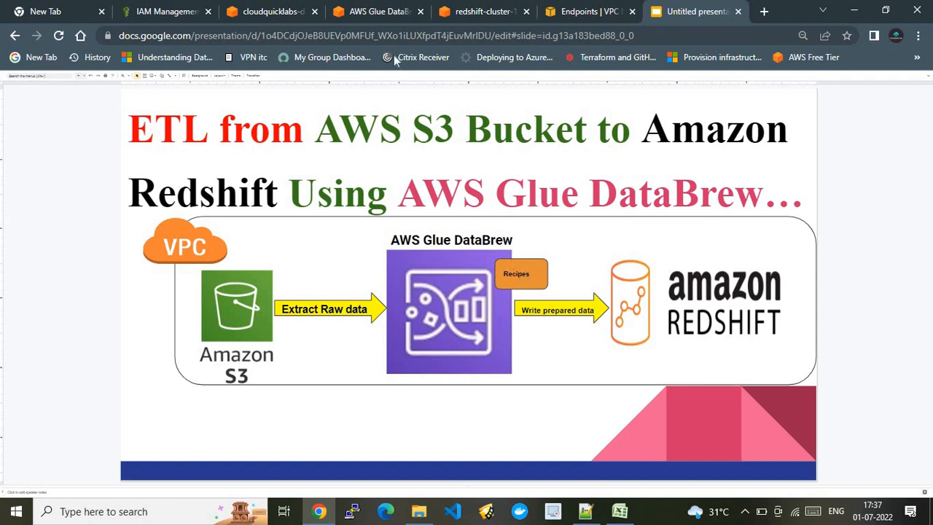
left_click(373, 12)
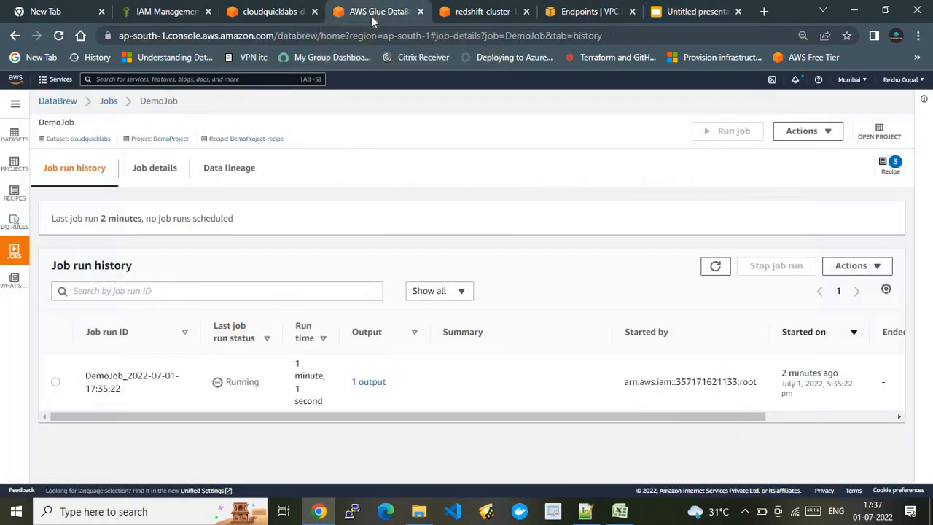
left_click(717, 264)
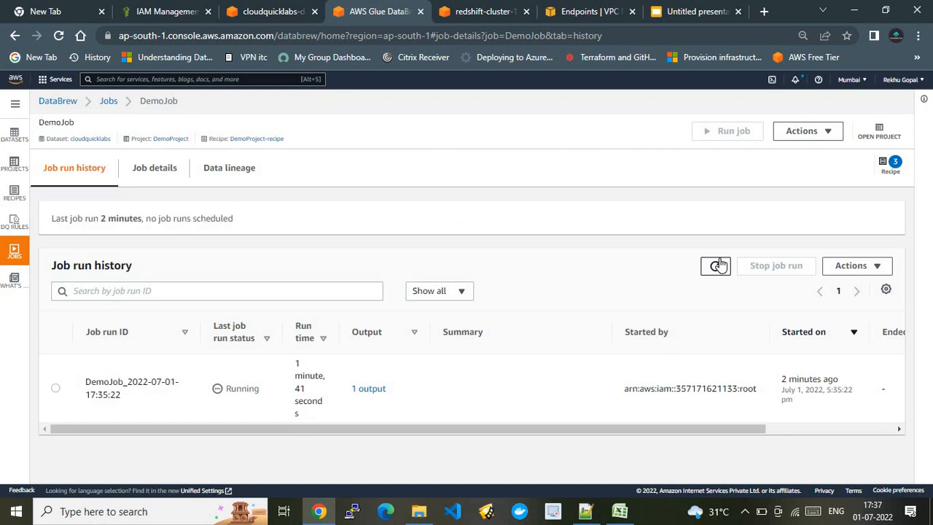
left_click(717, 265)
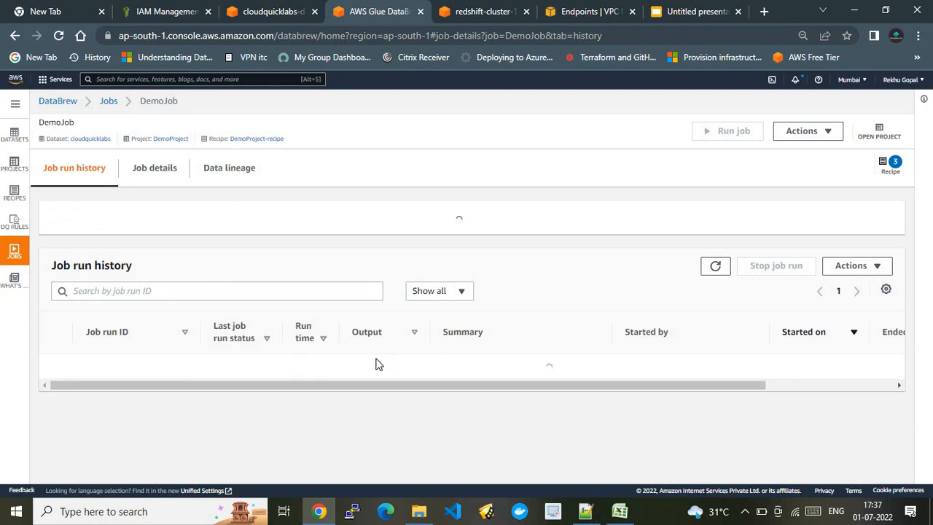
left_click(106, 109)
Close both open query tabs, Untitled 2 and Untitled 1, in the Redshift query editor
left_click(470, 10)
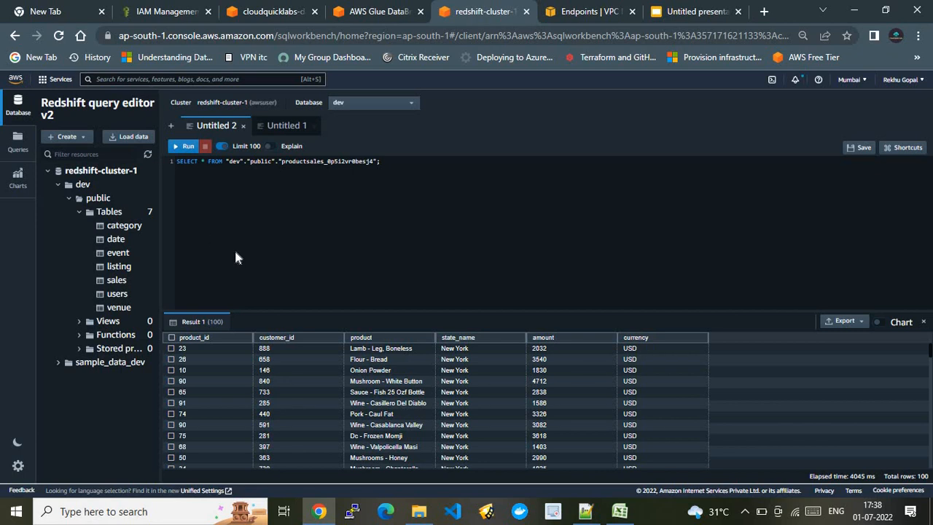
left_click(365, 8)
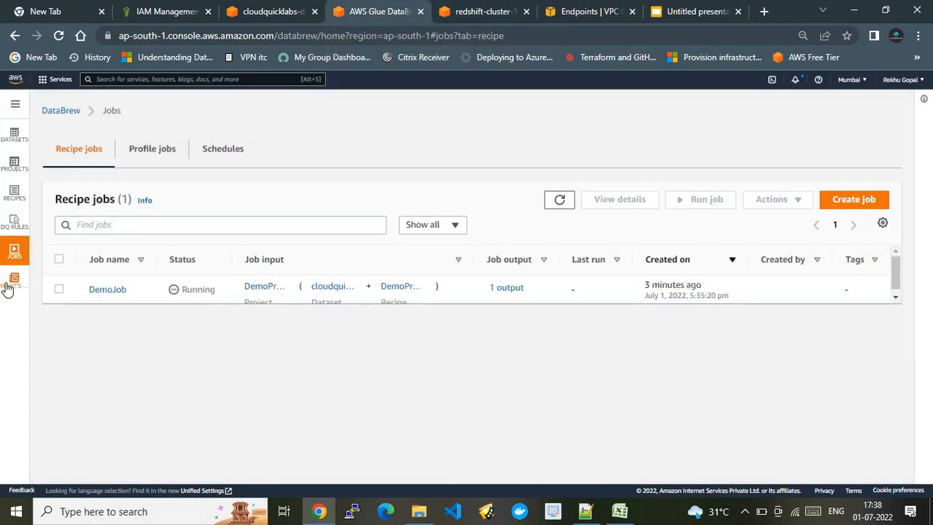
left_click(481, 11)
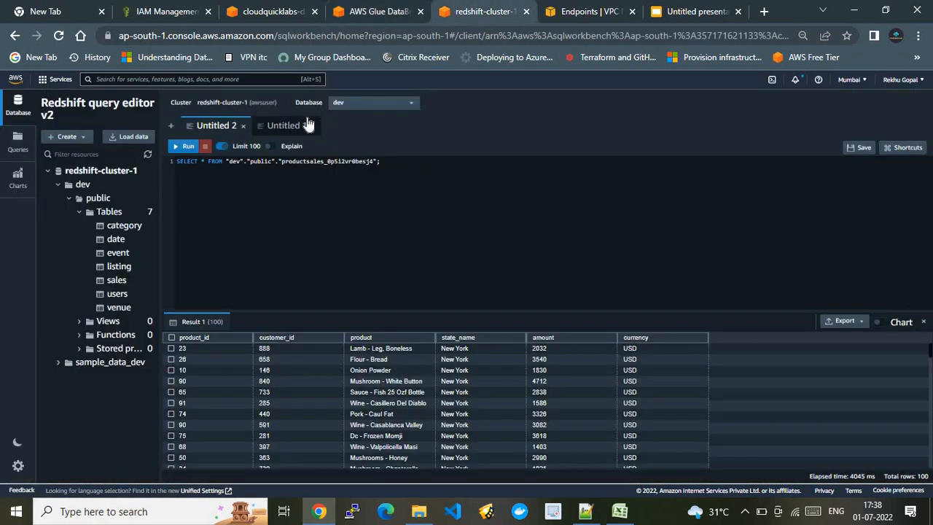
left_click(244, 126)
left_click(241, 125)
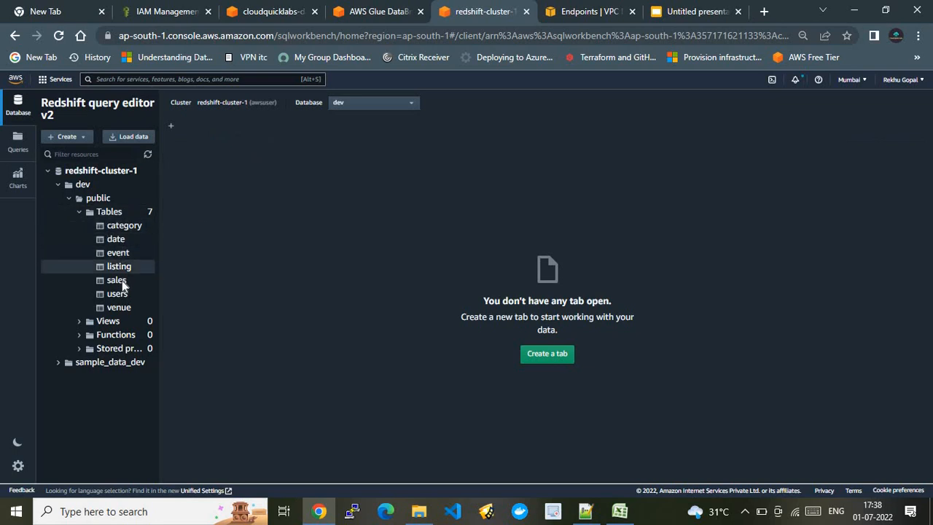
Refresh the recipe jobs list in DataBrew and view the output locations of DemoJob's latest run
left_click(394, 11)
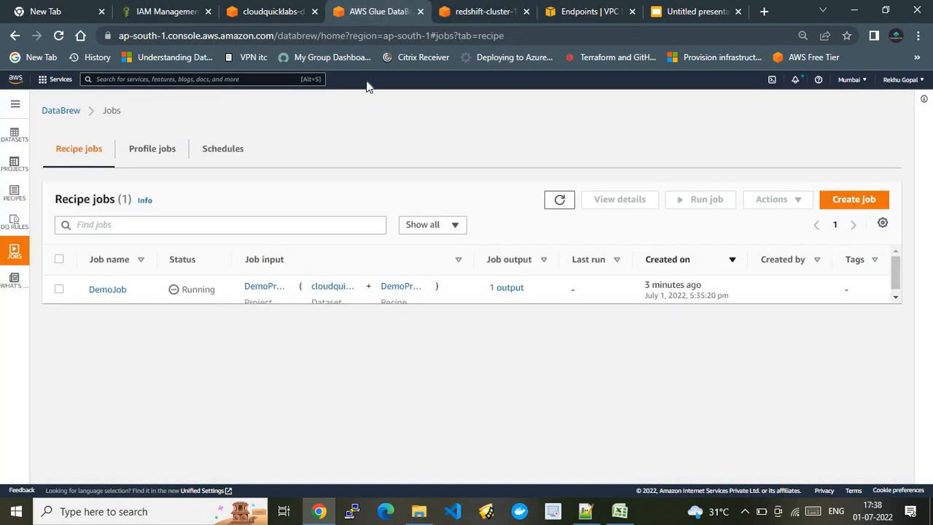
left_click(560, 199)
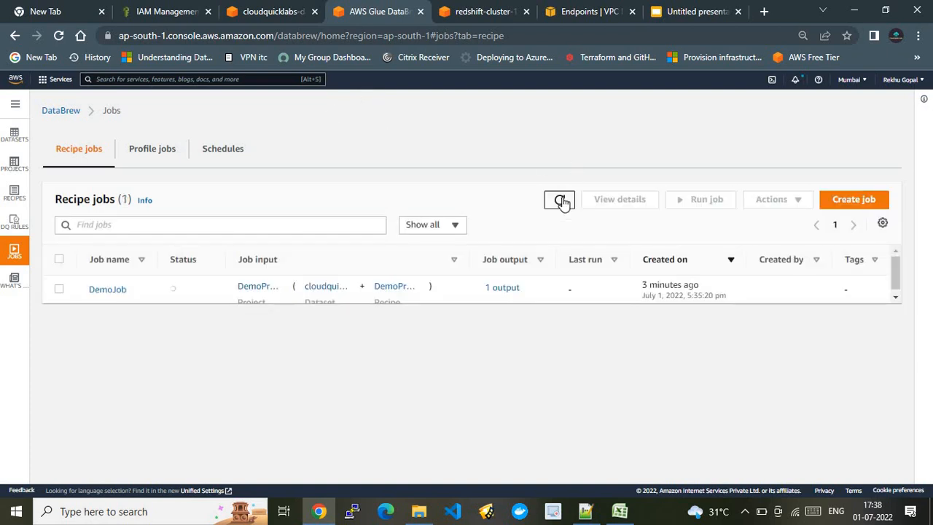
left_click(560, 200)
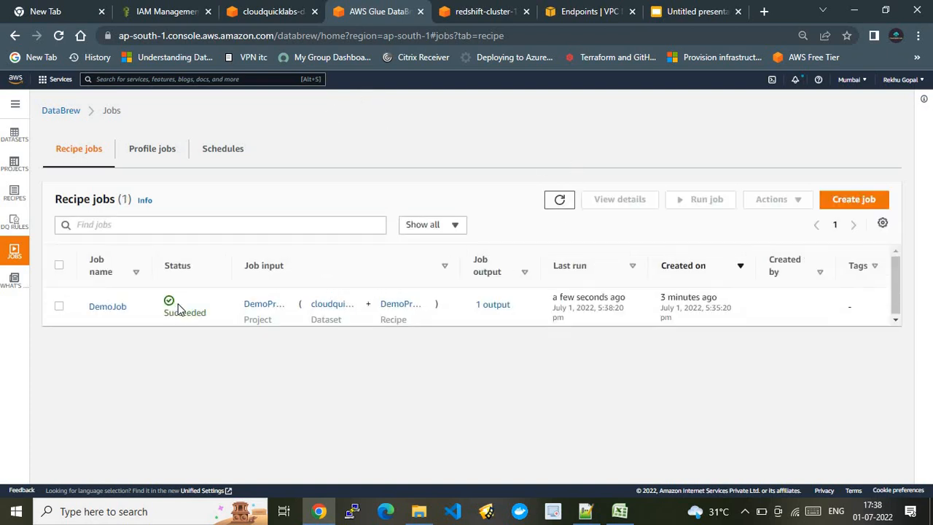
left_click(111, 308)
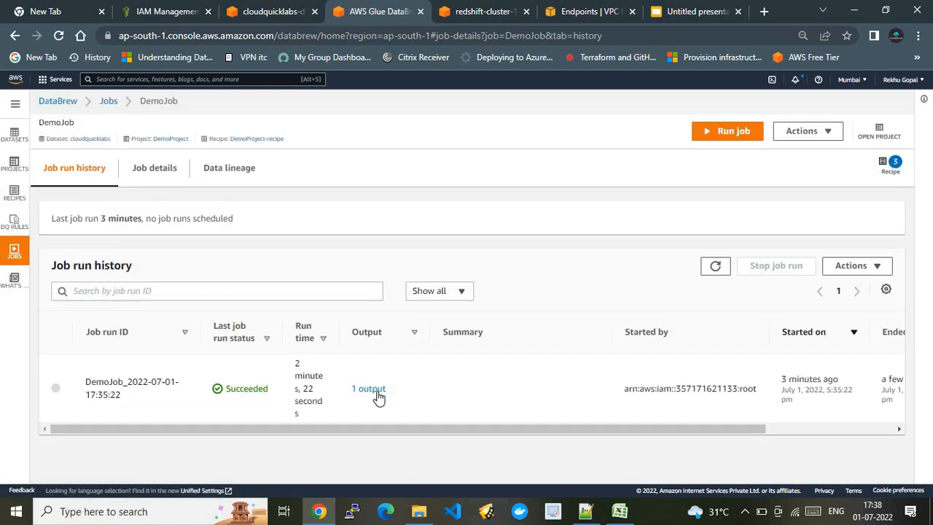
left_click(372, 389)
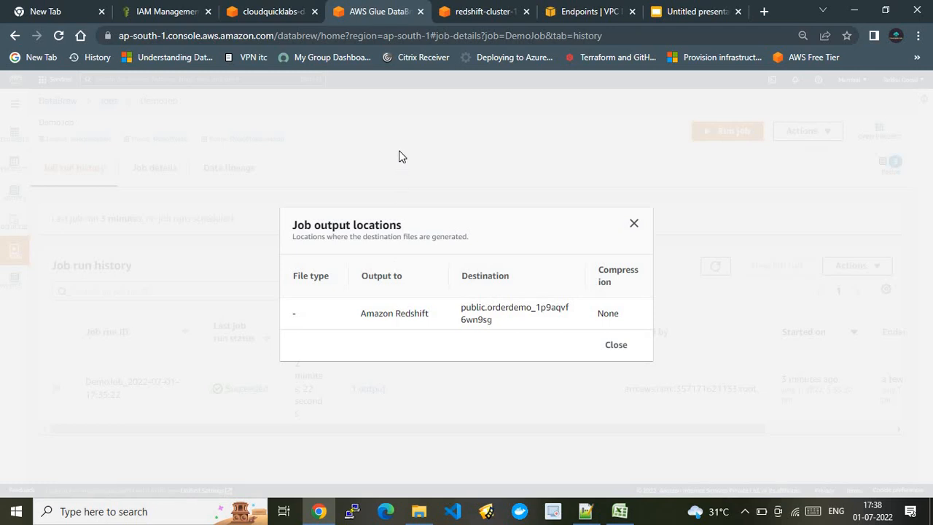
In the Redshift query editor, refresh redshift-cluster-1, expand the tables of dev's public schema, and widen the resource tree to show full table names
left_click(664, 13)
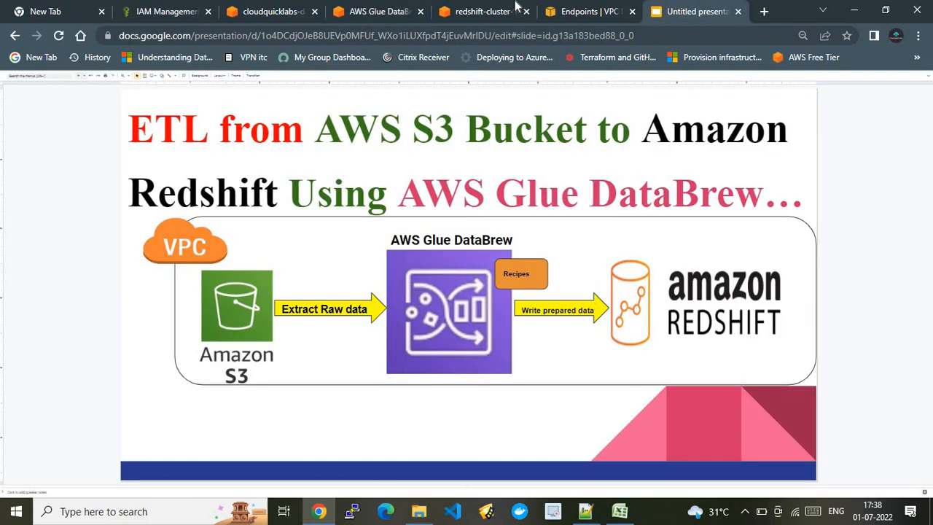
left_click(489, 10)
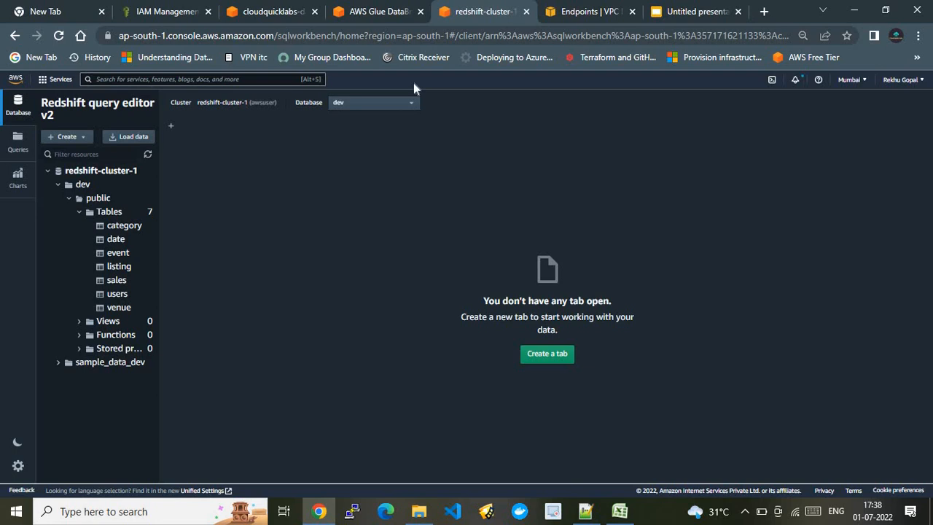
left_click(148, 154)
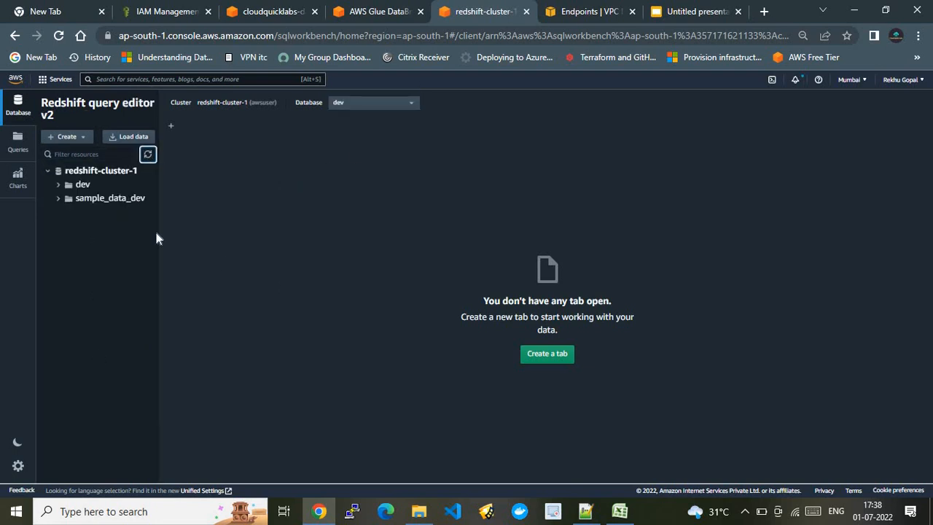
left_click(58, 186)
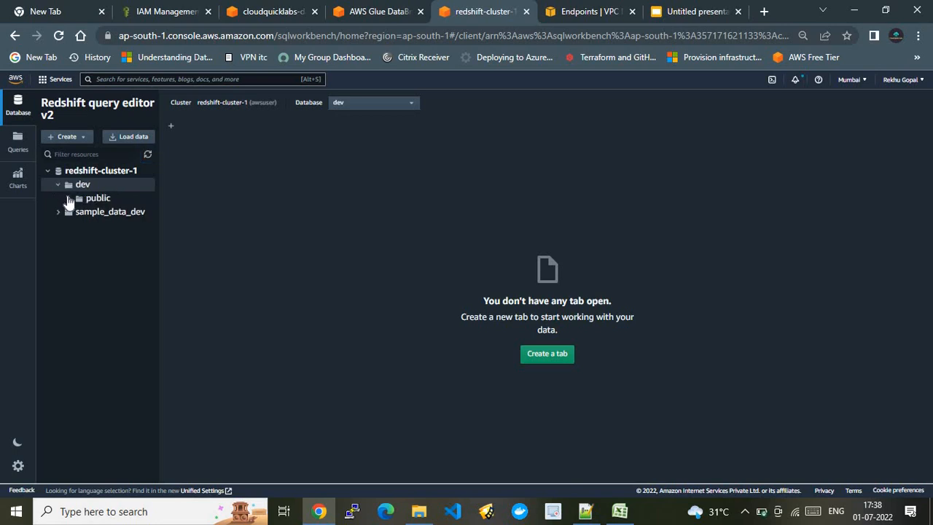
left_click(69, 200)
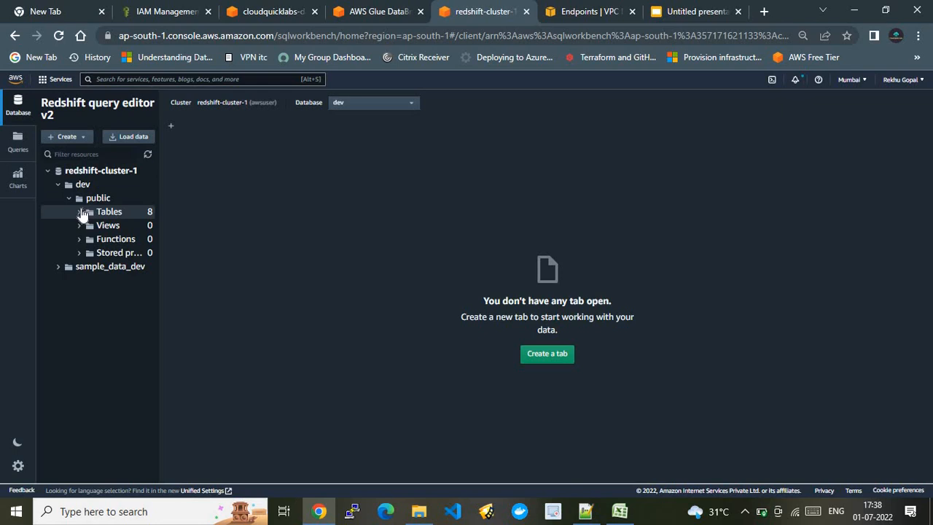
left_click(80, 211)
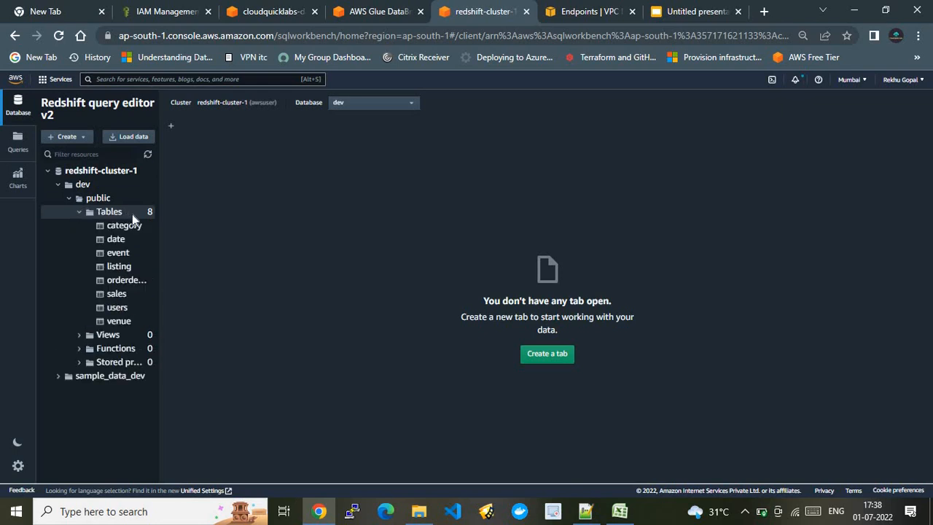
left_click_drag(158, 225, 165, 228)
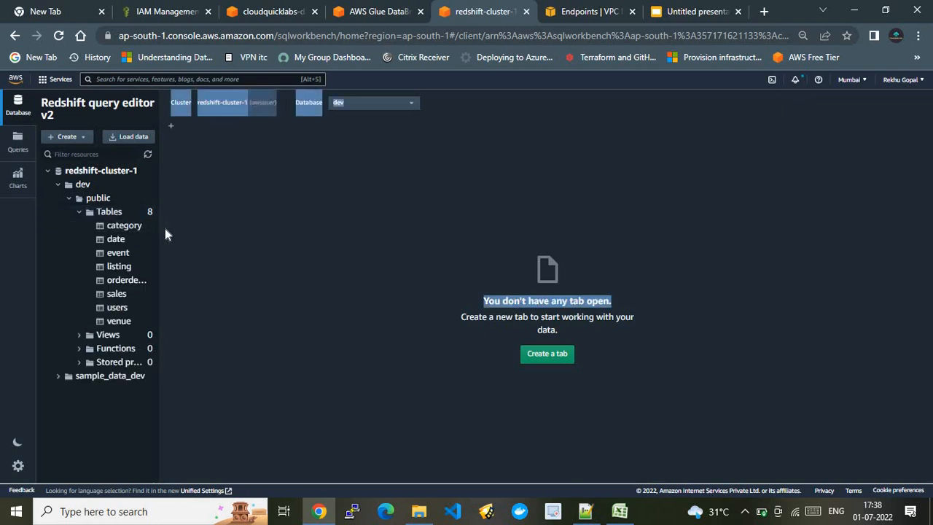
left_click(163, 228)
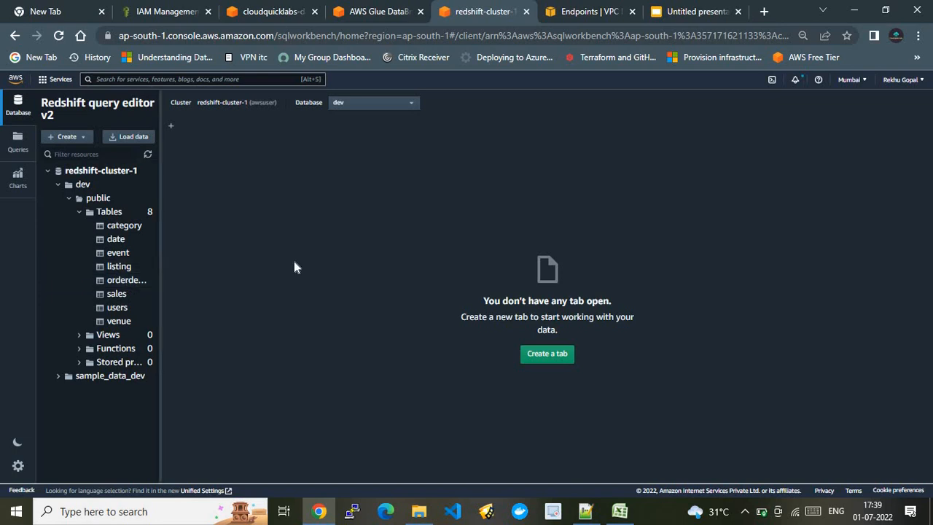
left_click_drag(295, 267, 294, 266)
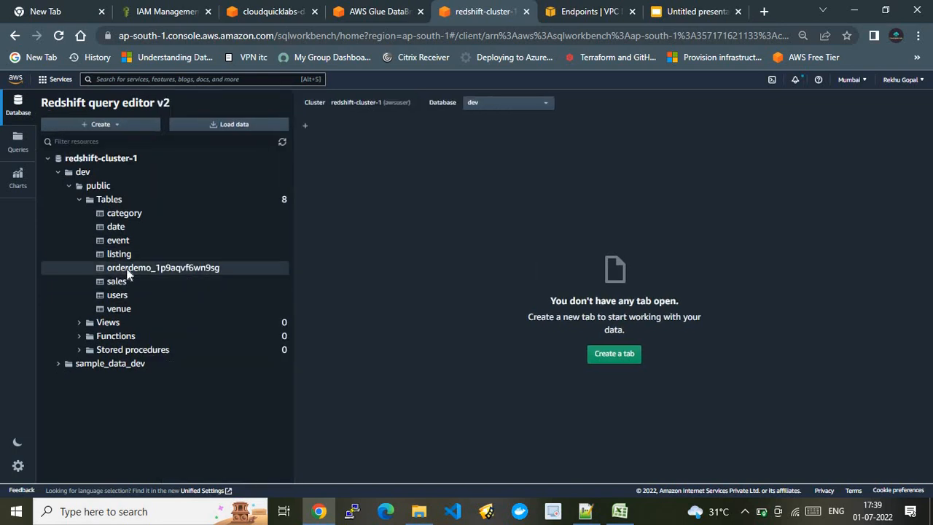
Run a SELECT * query on the orderdemo_1p9aqvf6wn9sg table, enlarge the results area to review the rows, and return to the architecture slide
right_click(177, 268)
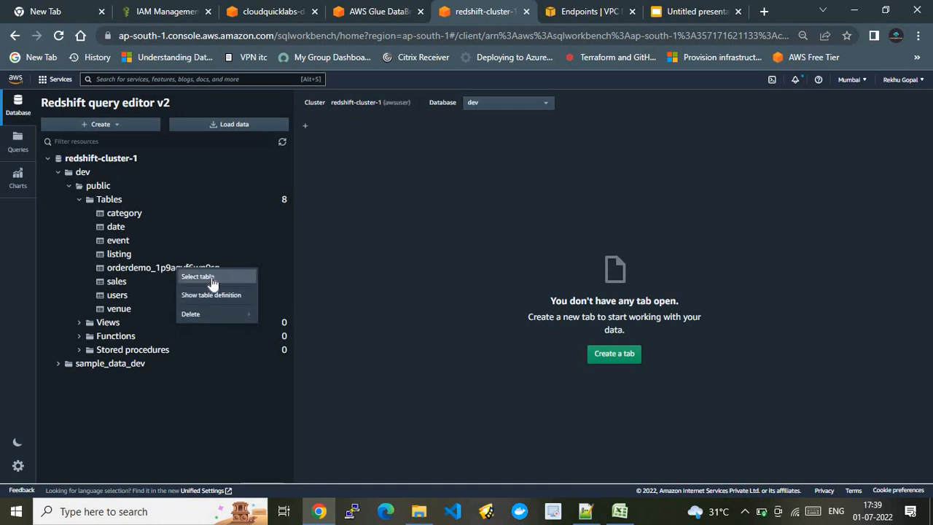
left_click(240, 277)
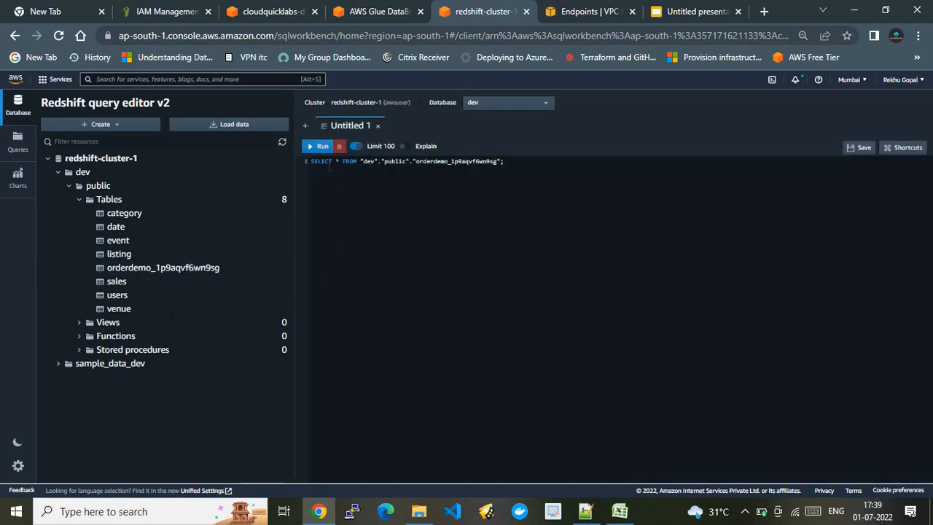
left_click(314, 145)
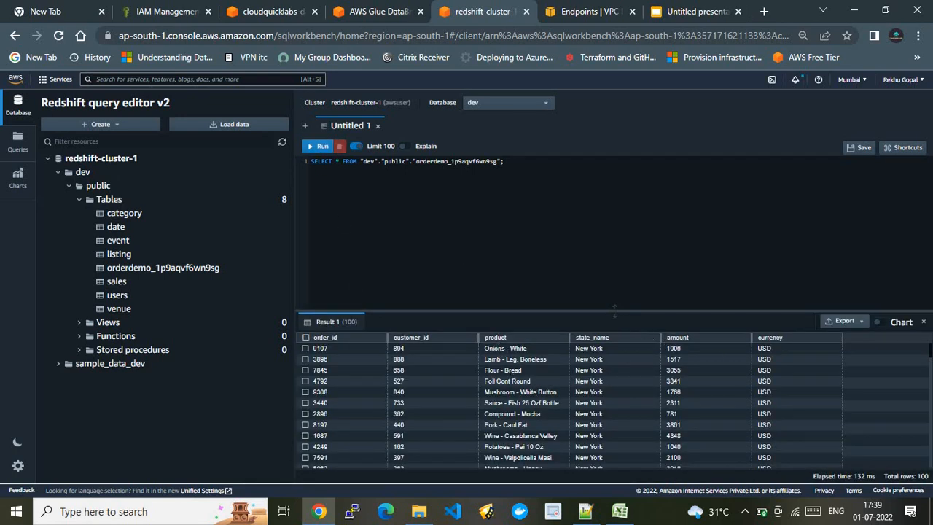
left_click_drag(614, 312, 579, 211)
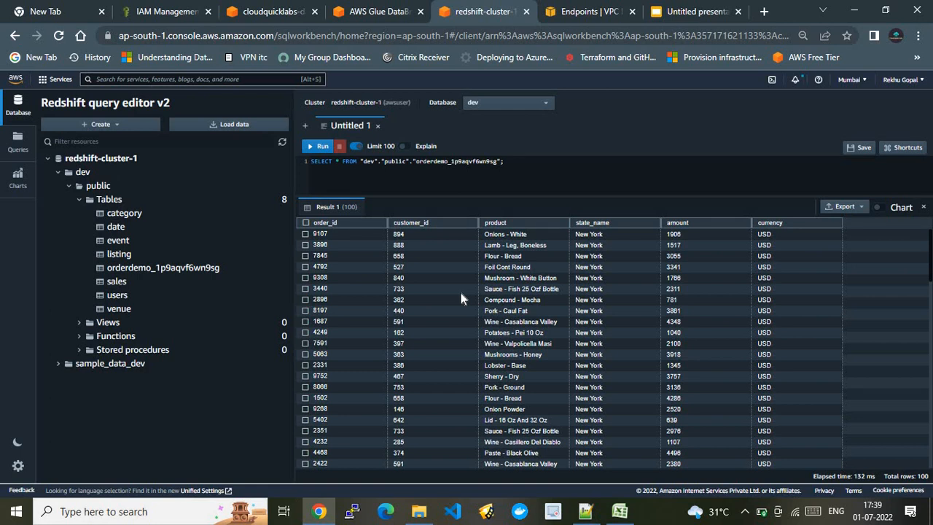
left_click(678, 10)
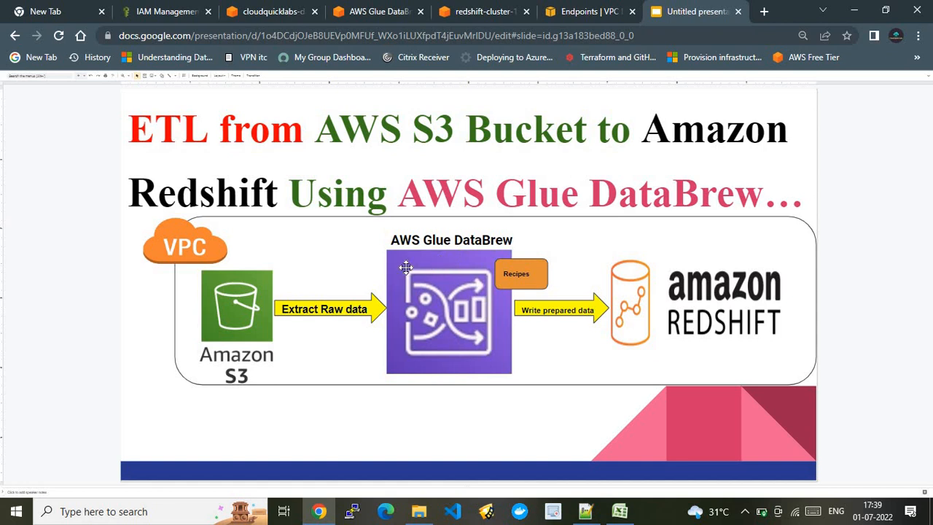